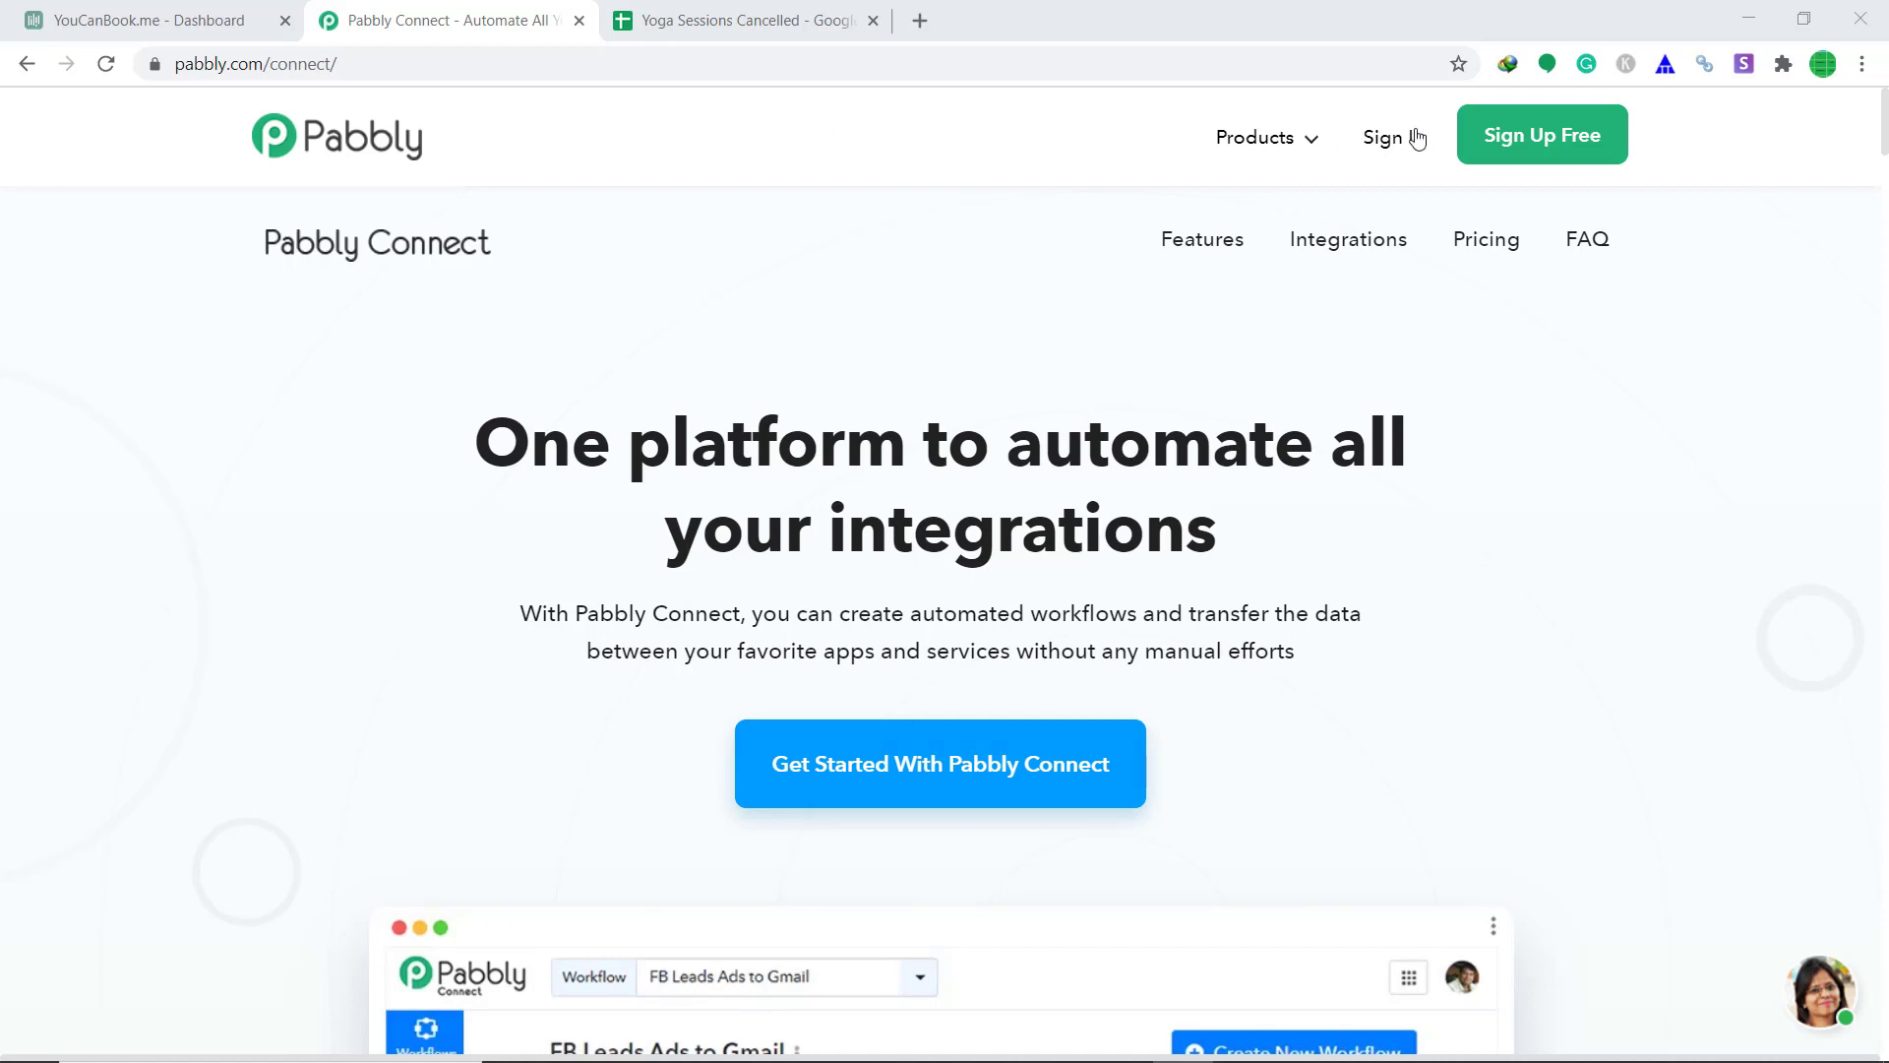
# Sign in to the Pabbly account and open the Connect application.
pyautogui.click(1390, 146)
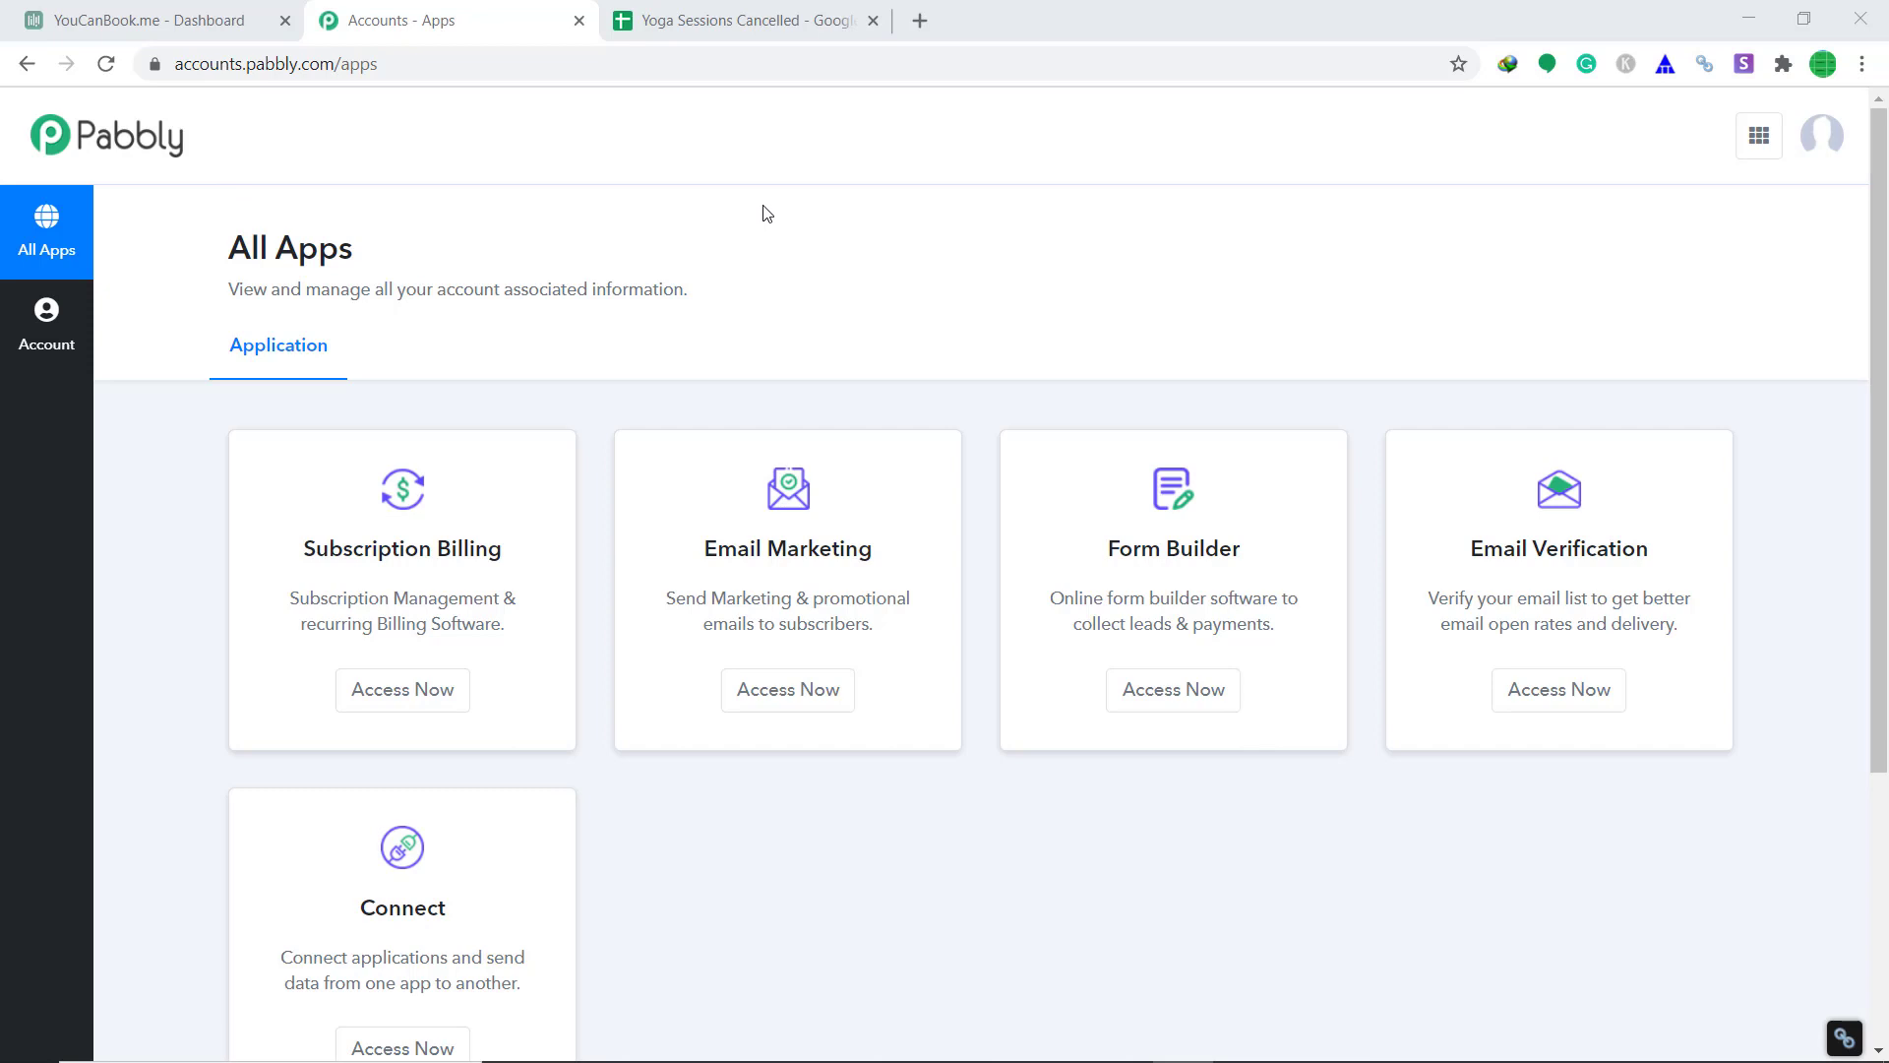
pyautogui.scroll(-3, 767, 212)
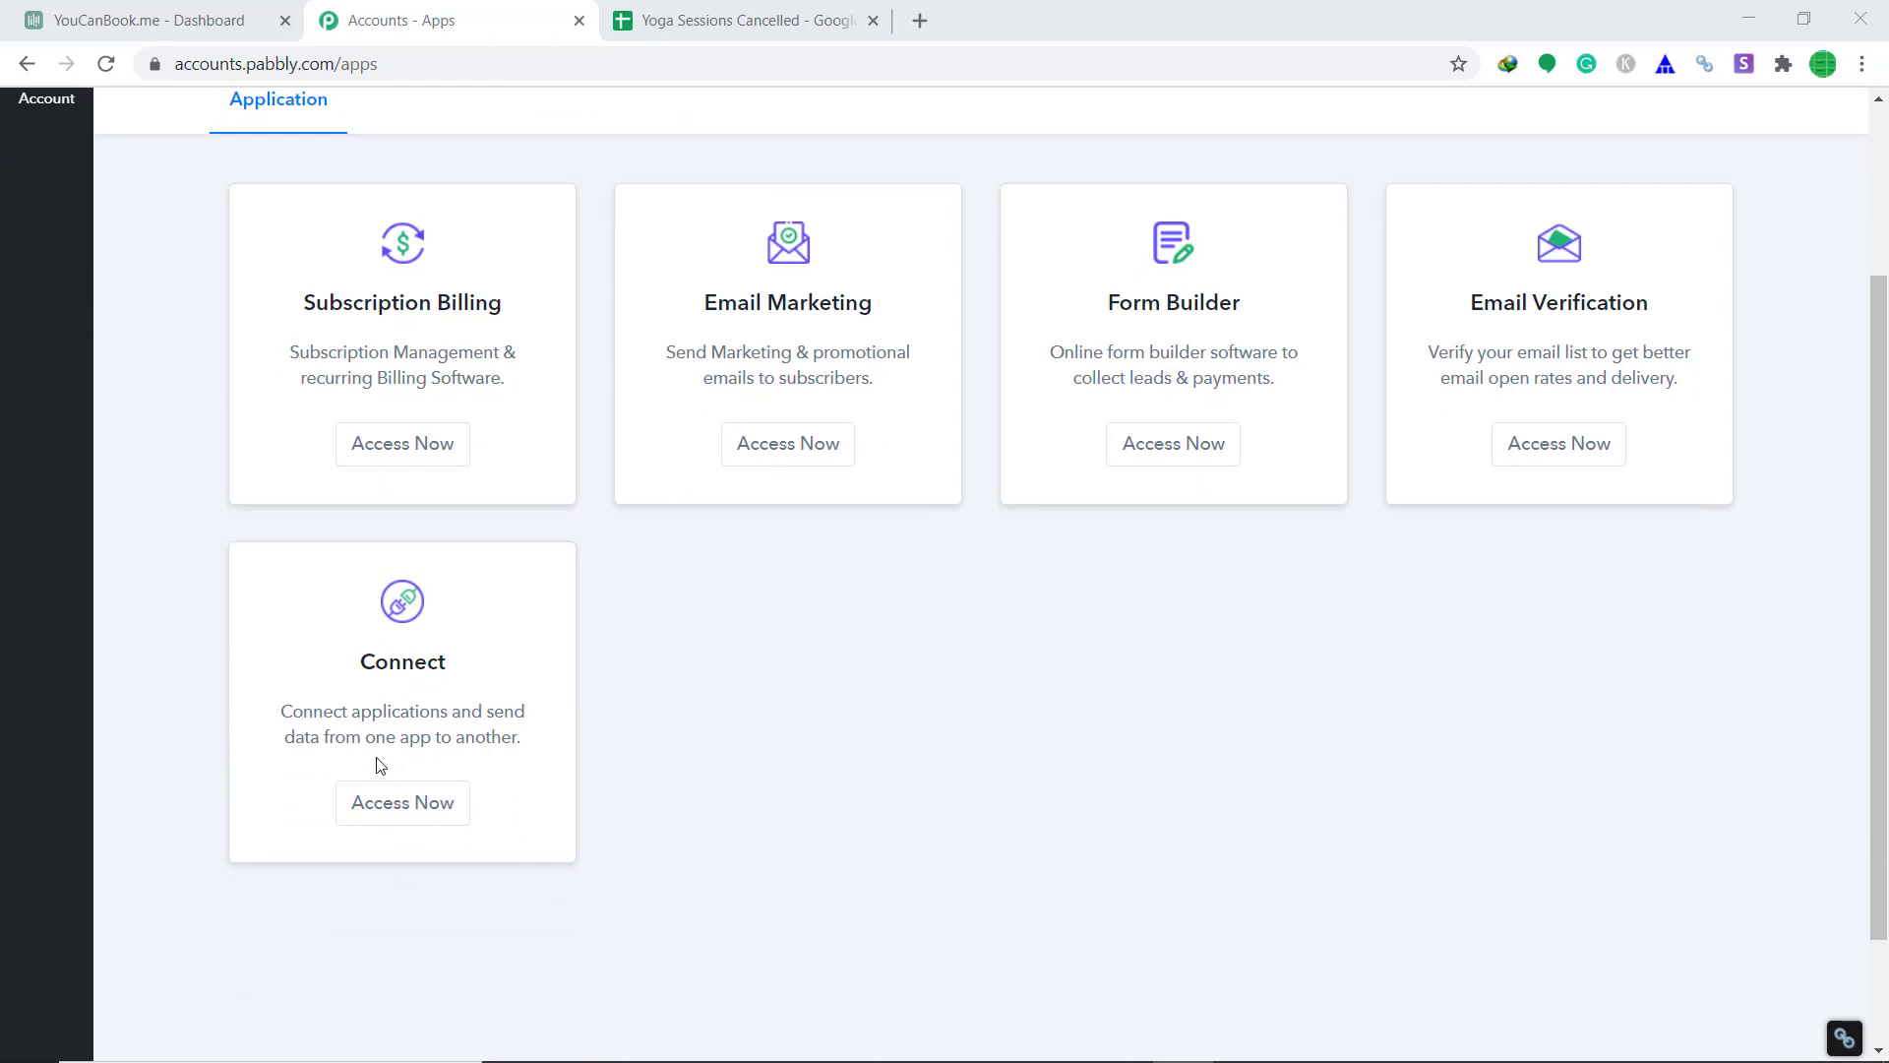
pyautogui.click(413, 809)
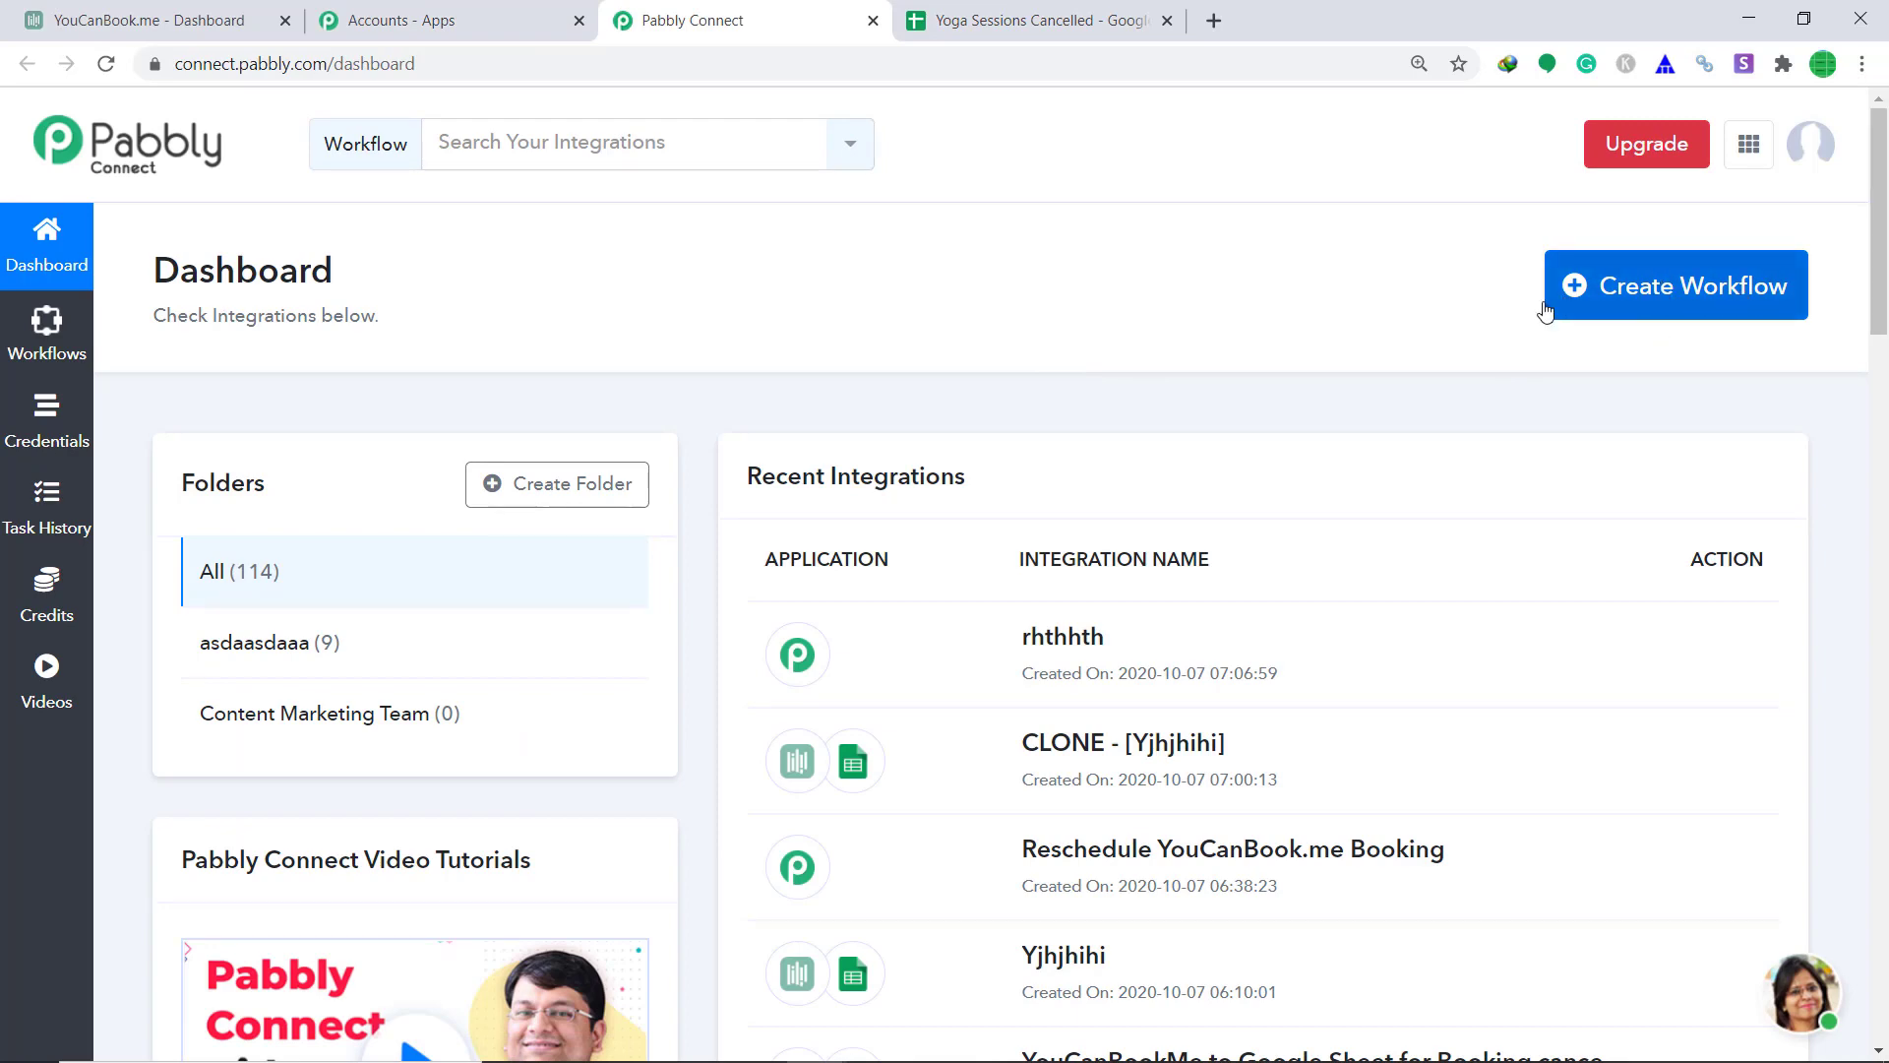
# Create a new workflow named "YouCanBookMe To GoogleSheets".
pyautogui.click(1708, 307)
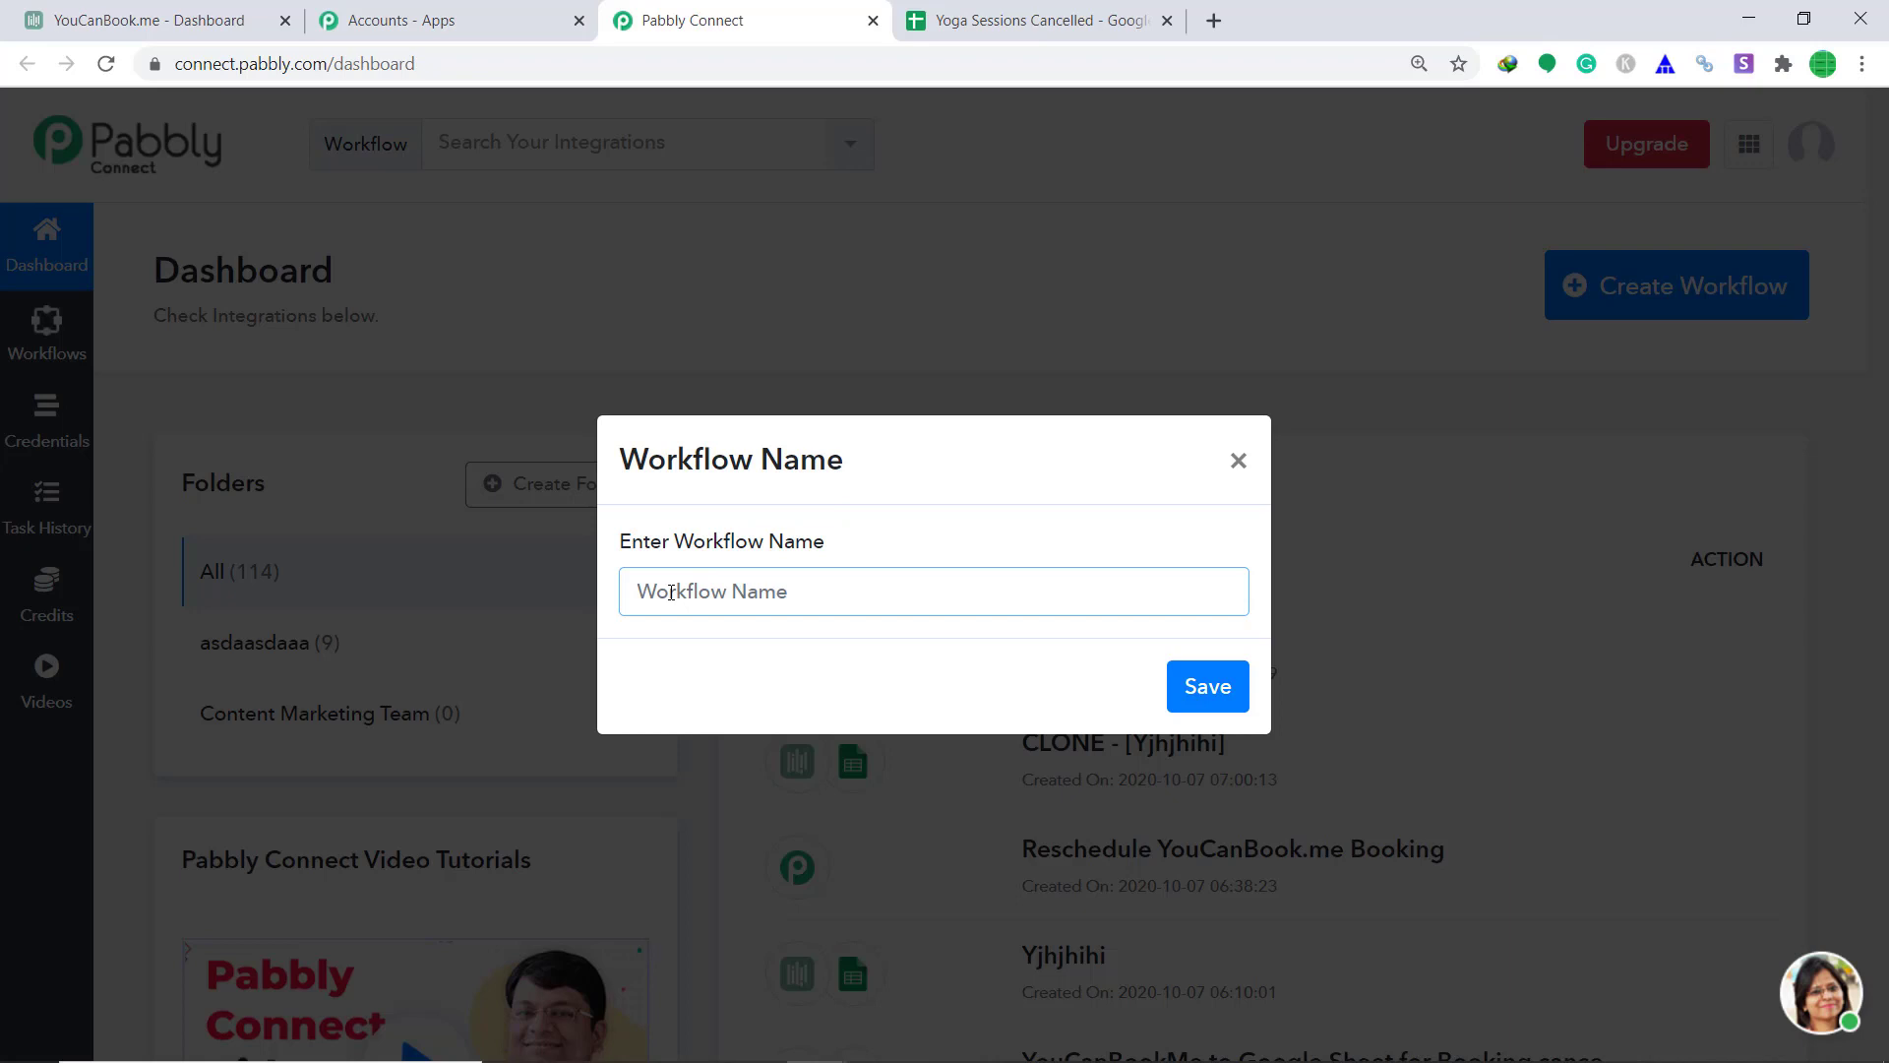
pyautogui.write('YouCanBookM')
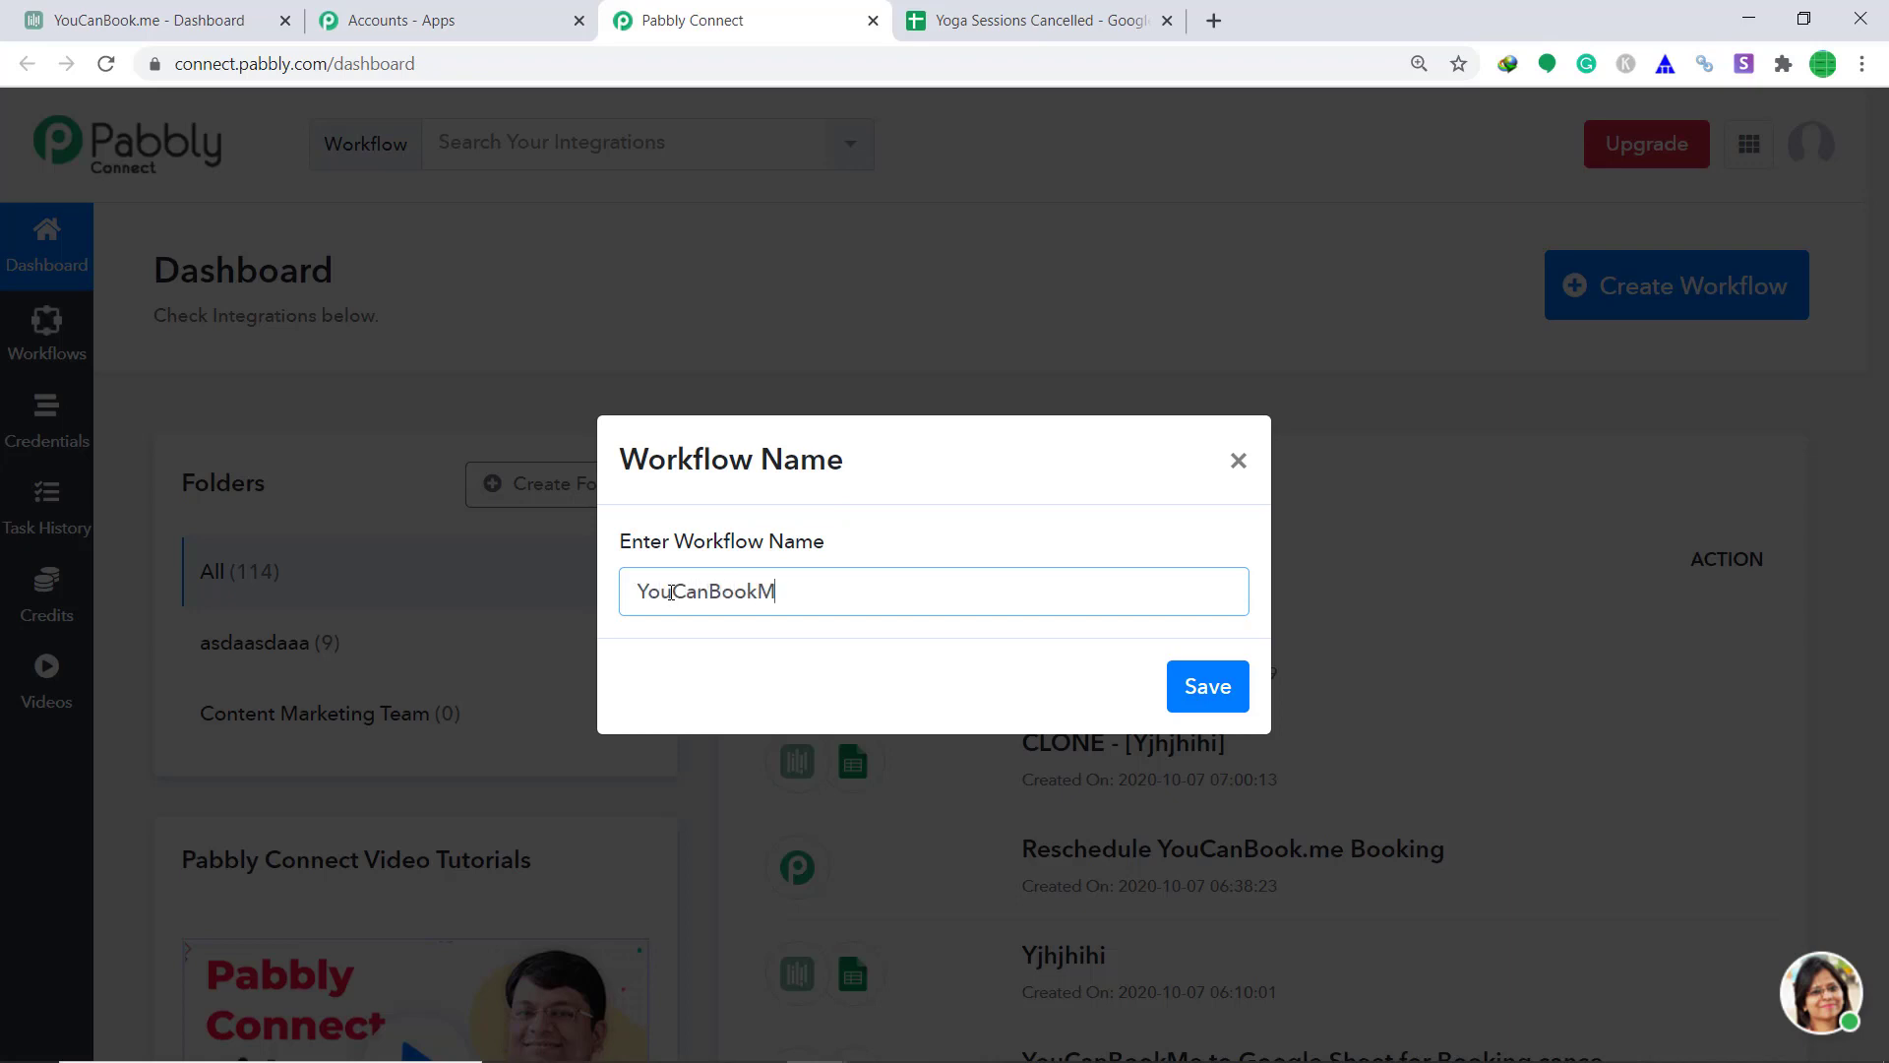
pyautogui.write('e To GoogleSheets')
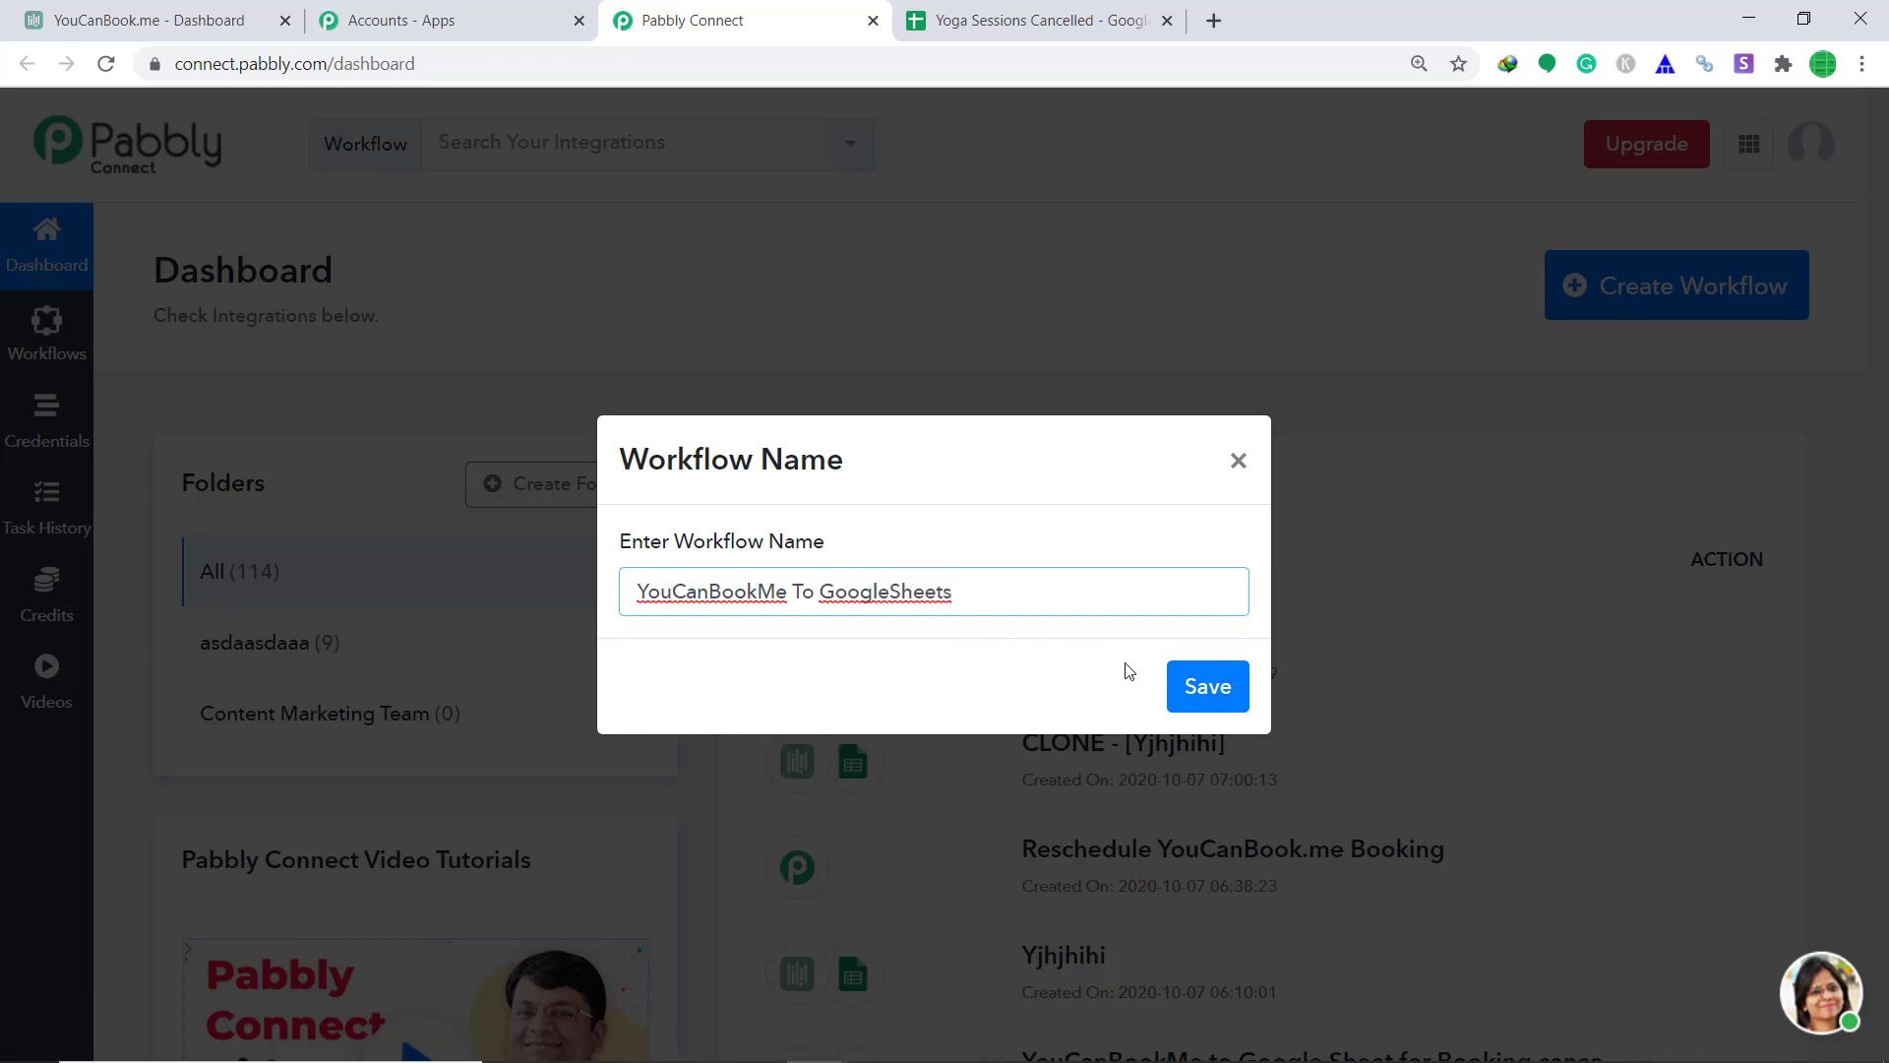
pyautogui.click(1192, 687)
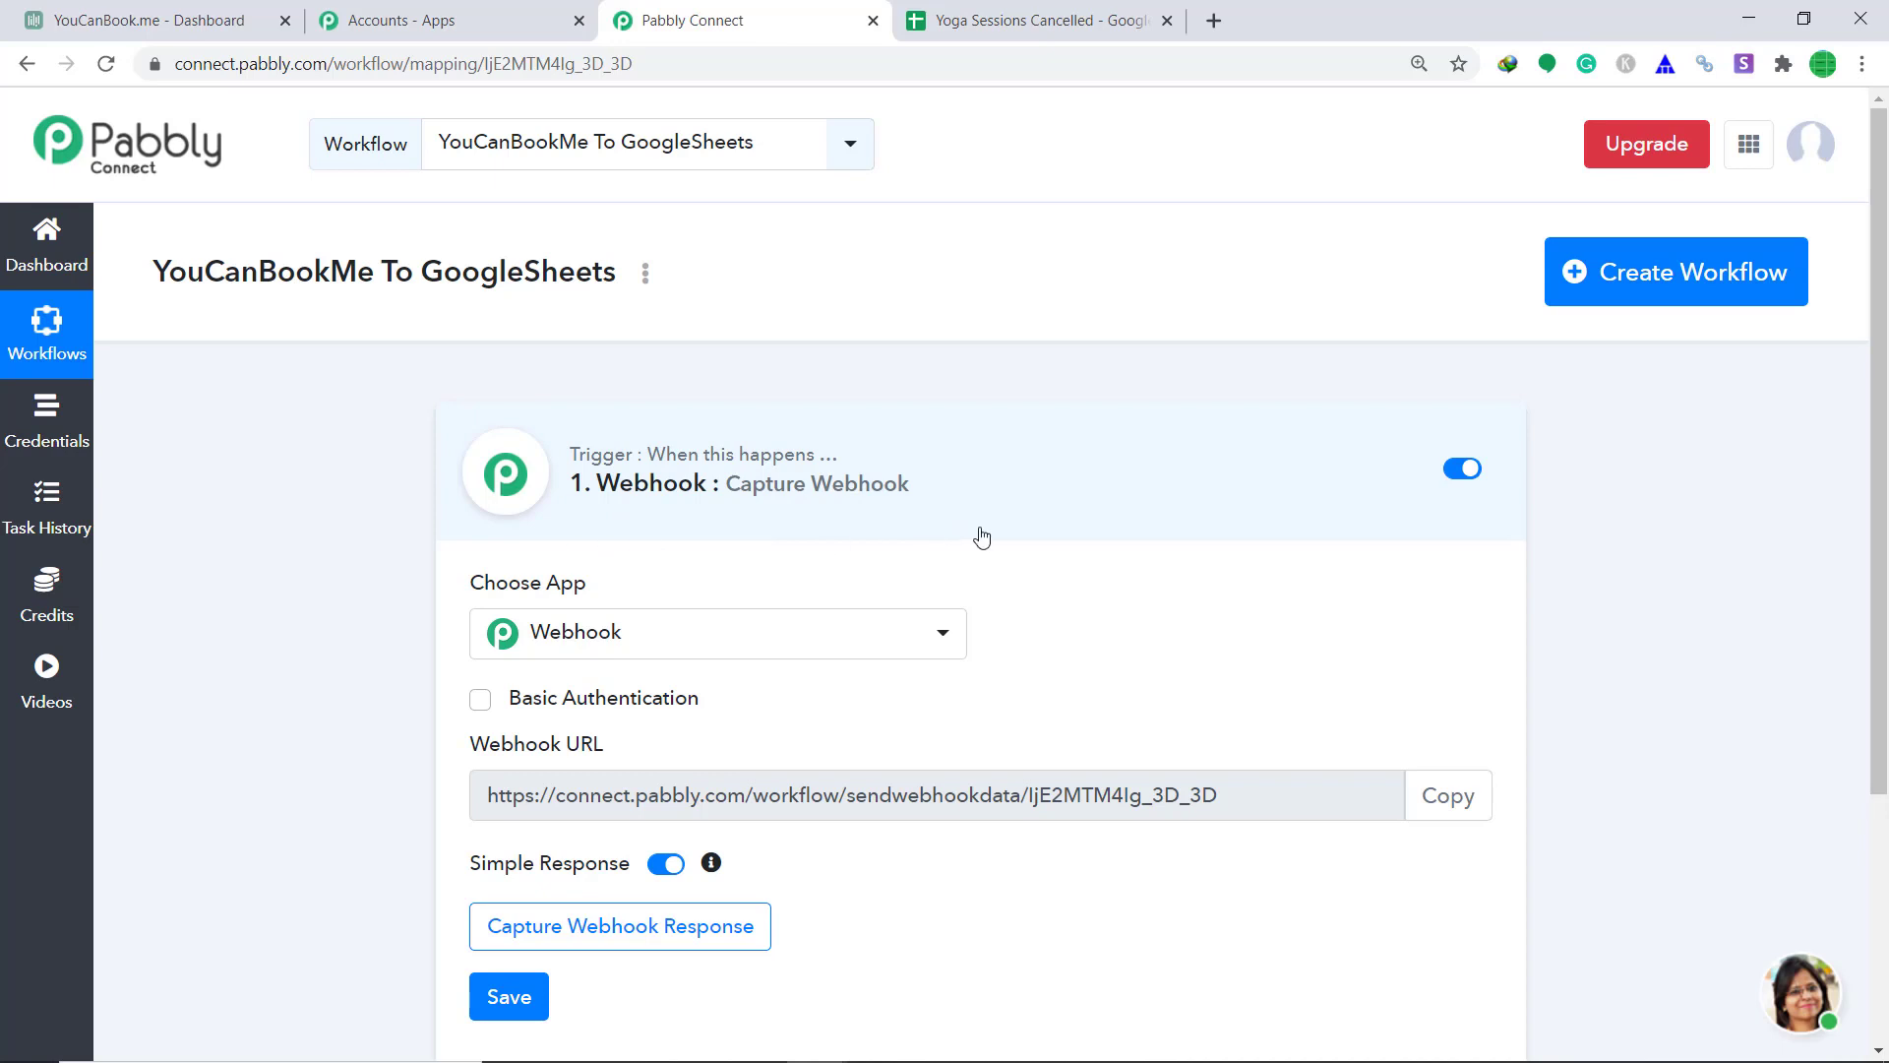
# Set the workflow trigger to the YouCanBook.Me app with the Cancelled Booking method.
pyautogui.scroll(-3, 804, 434)
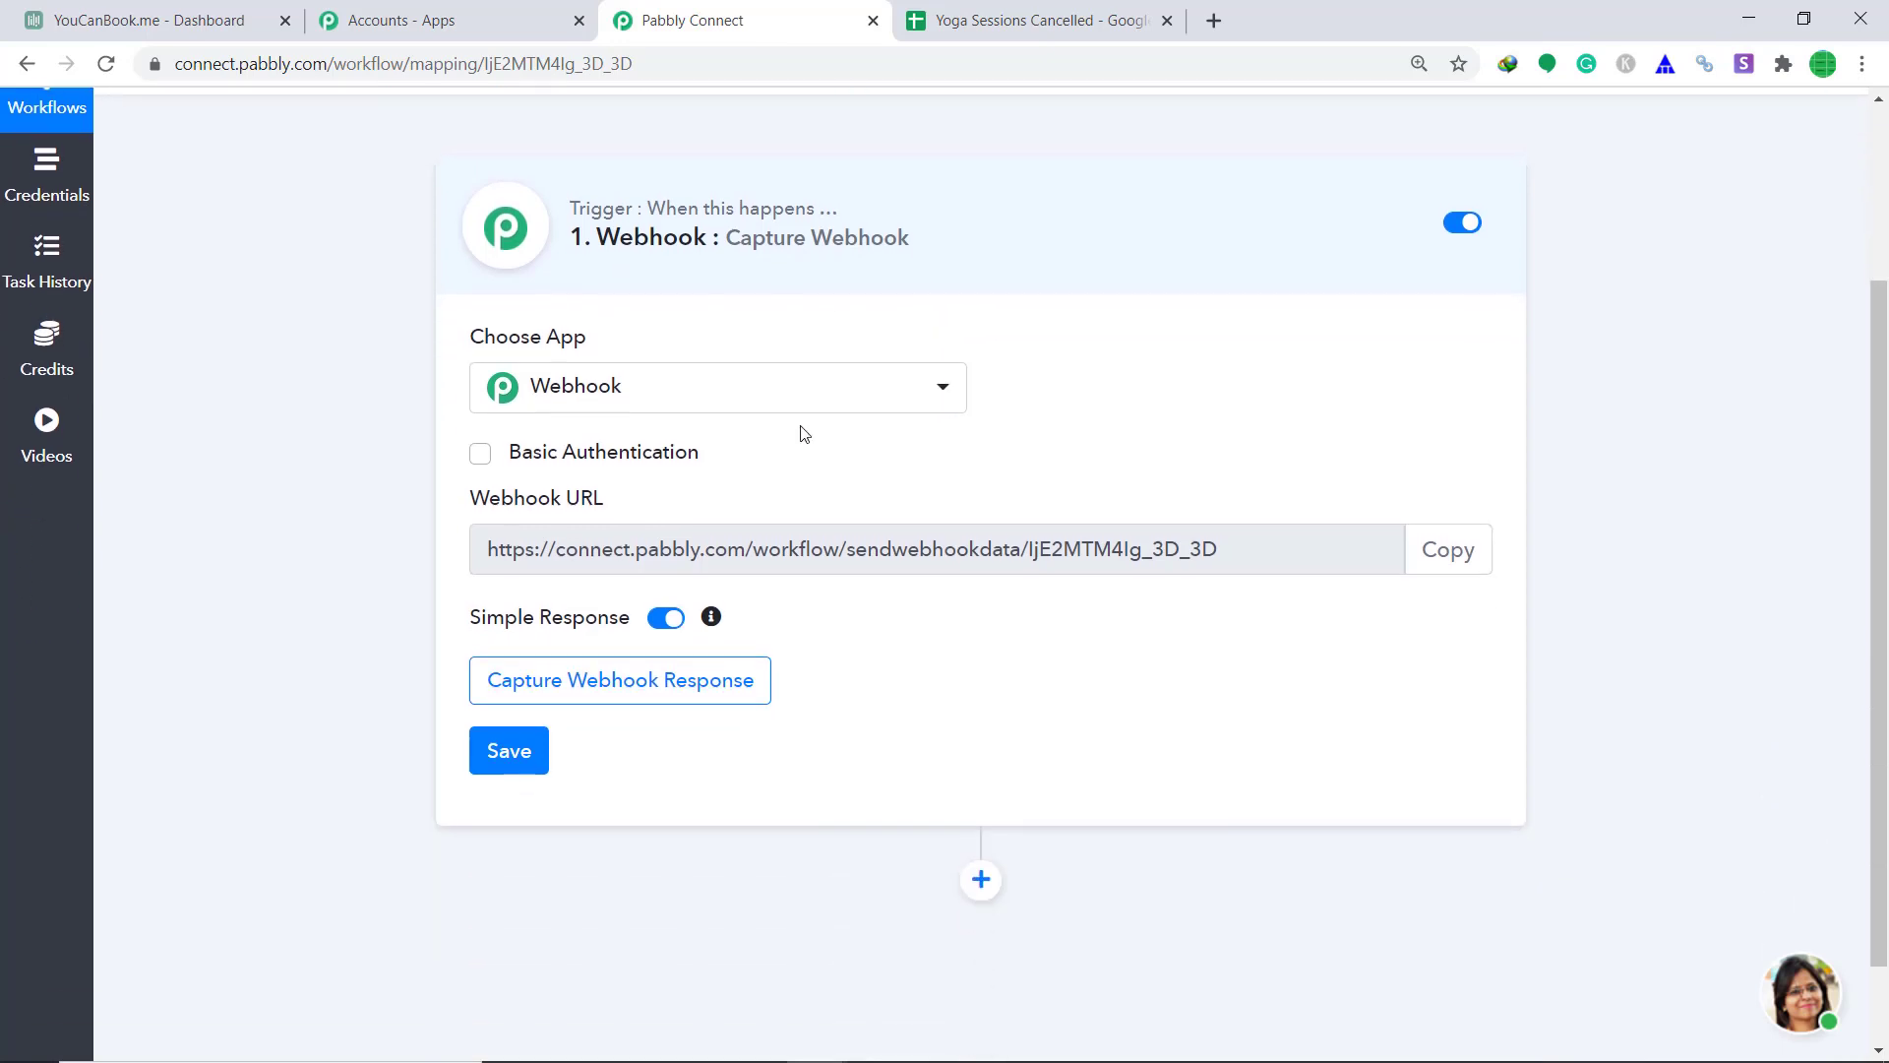
pyautogui.click(728, 409)
pyautogui.write('you')
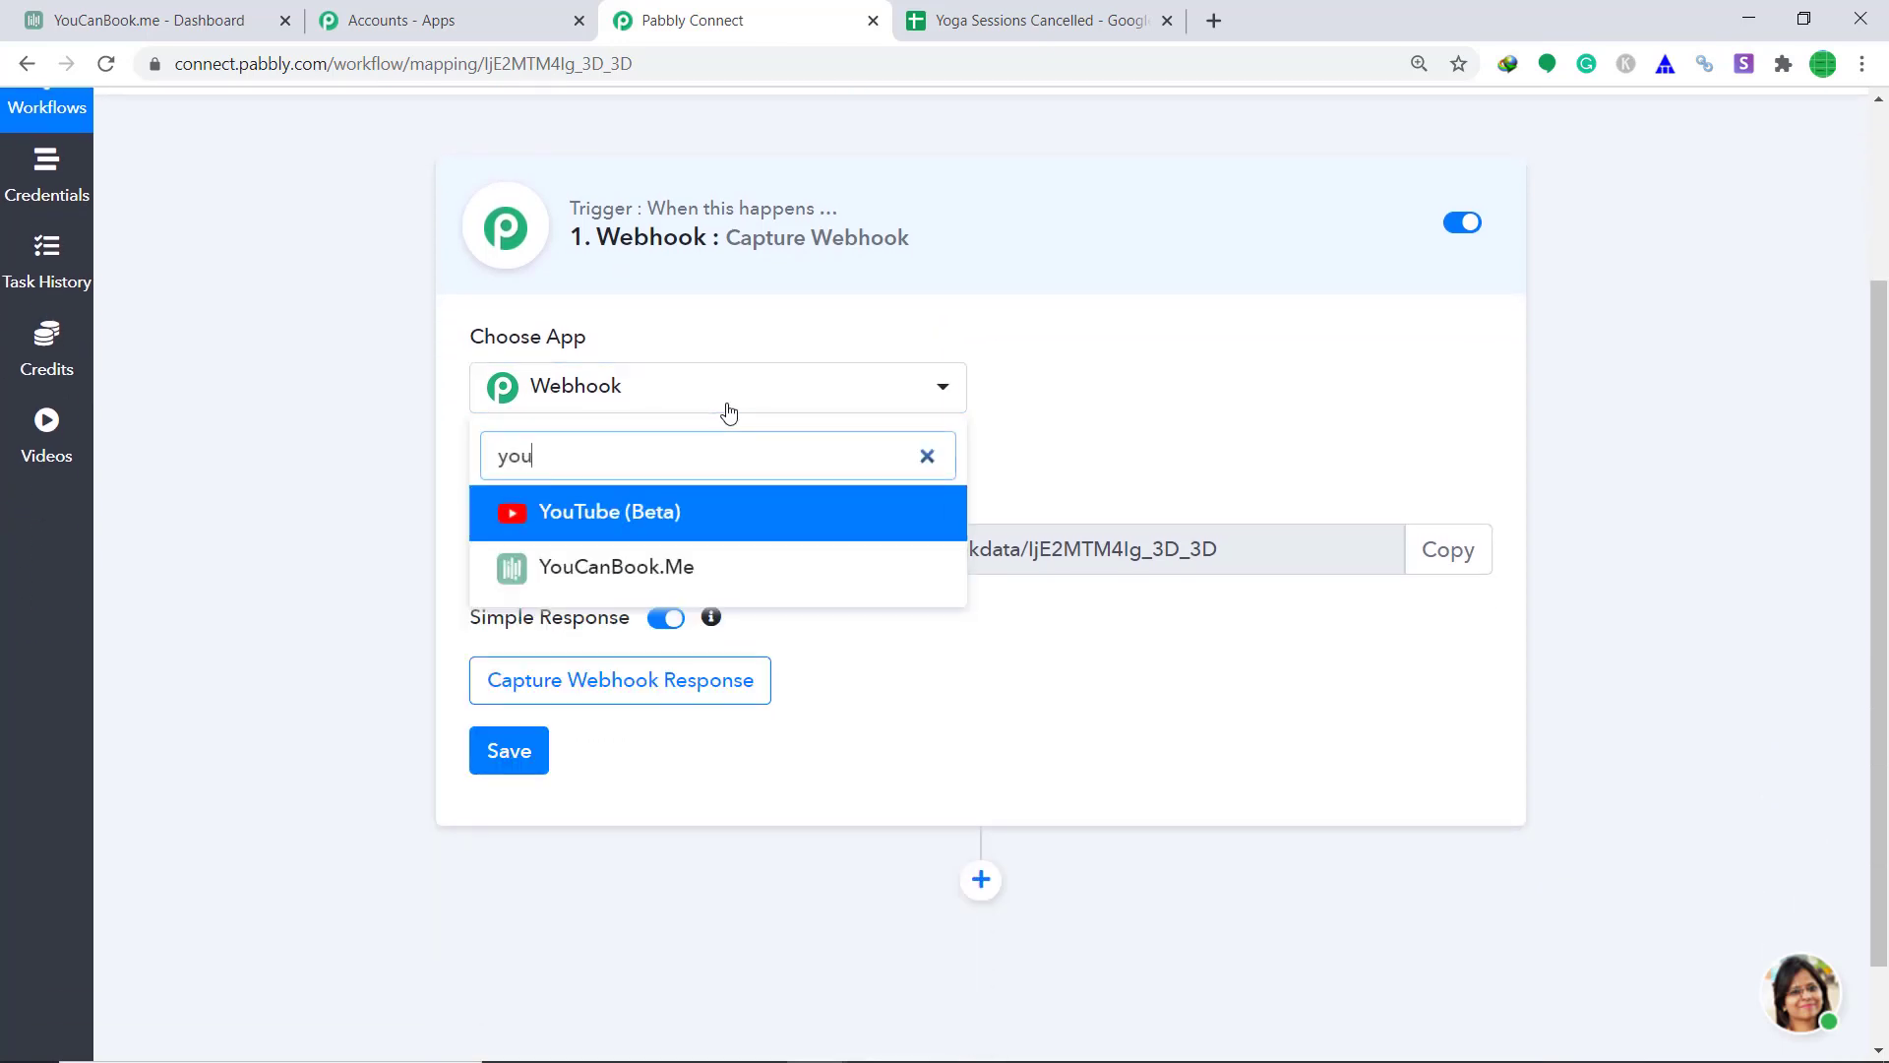
pyautogui.click(650, 564)
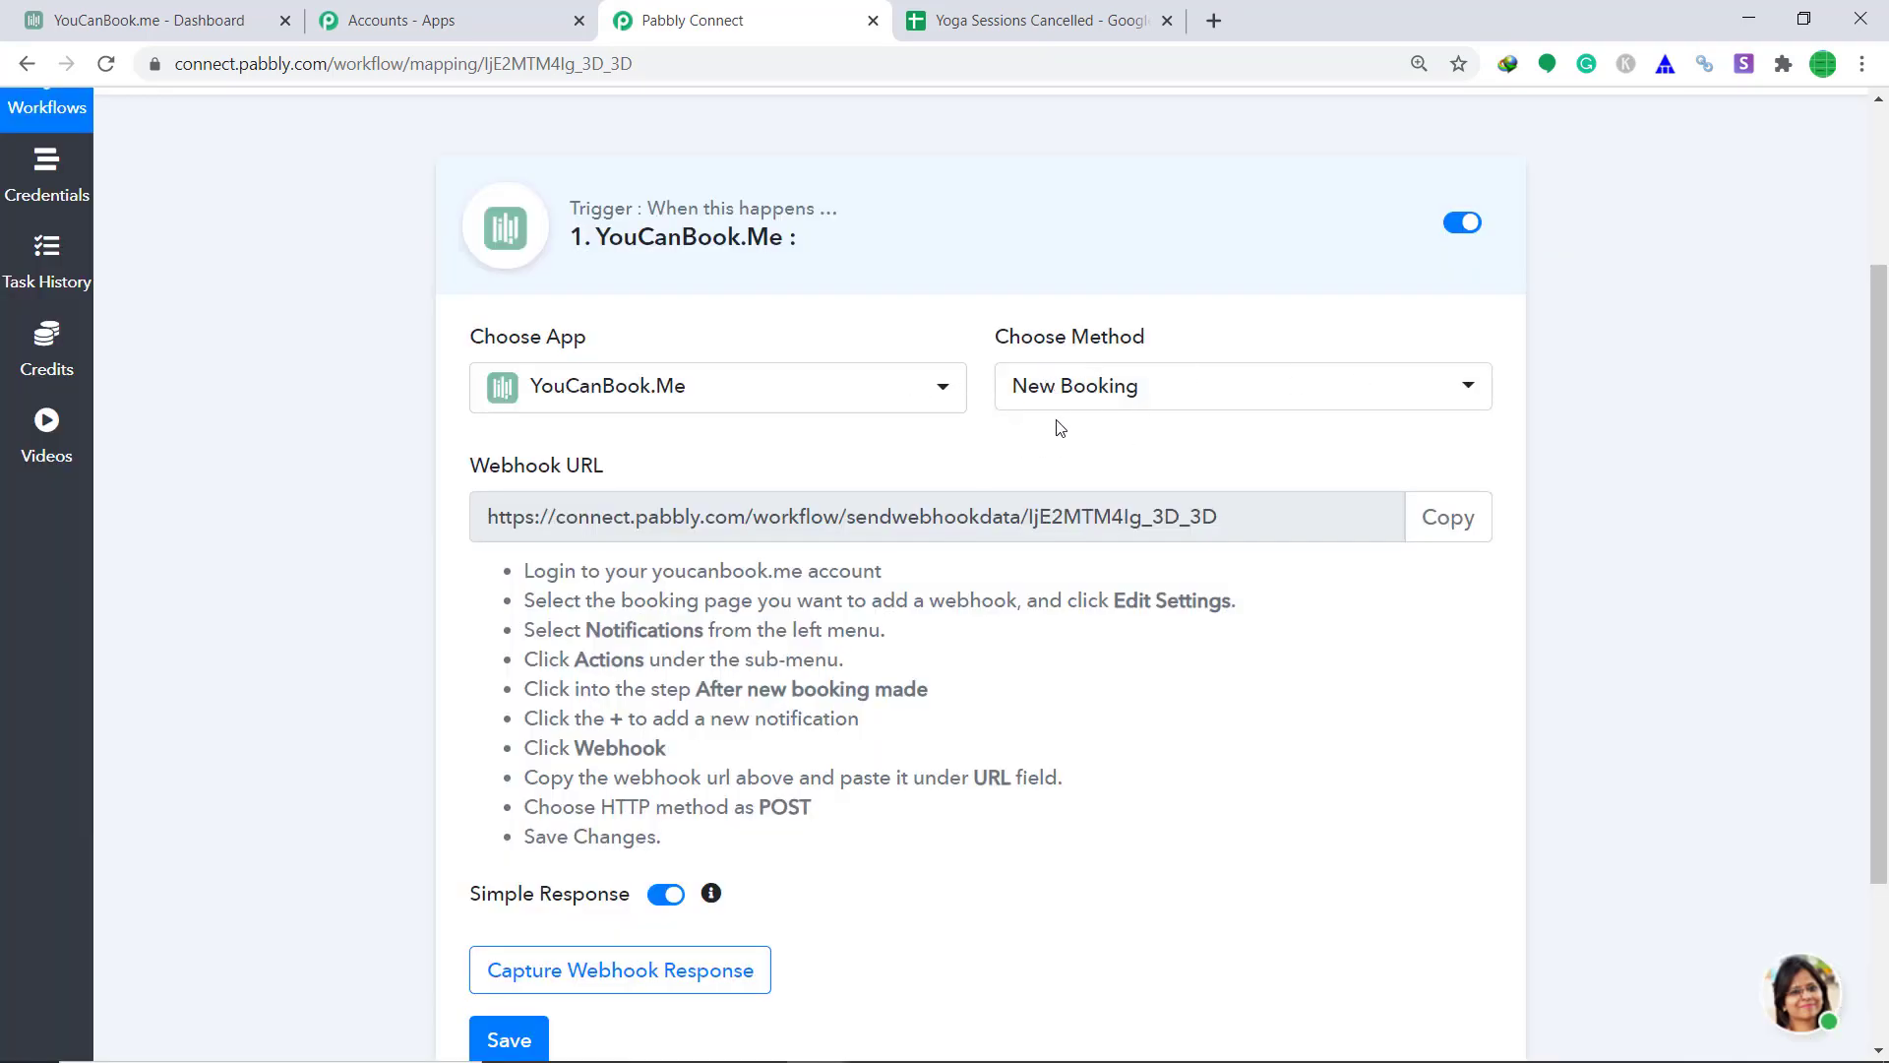
pyautogui.click(1088, 410)
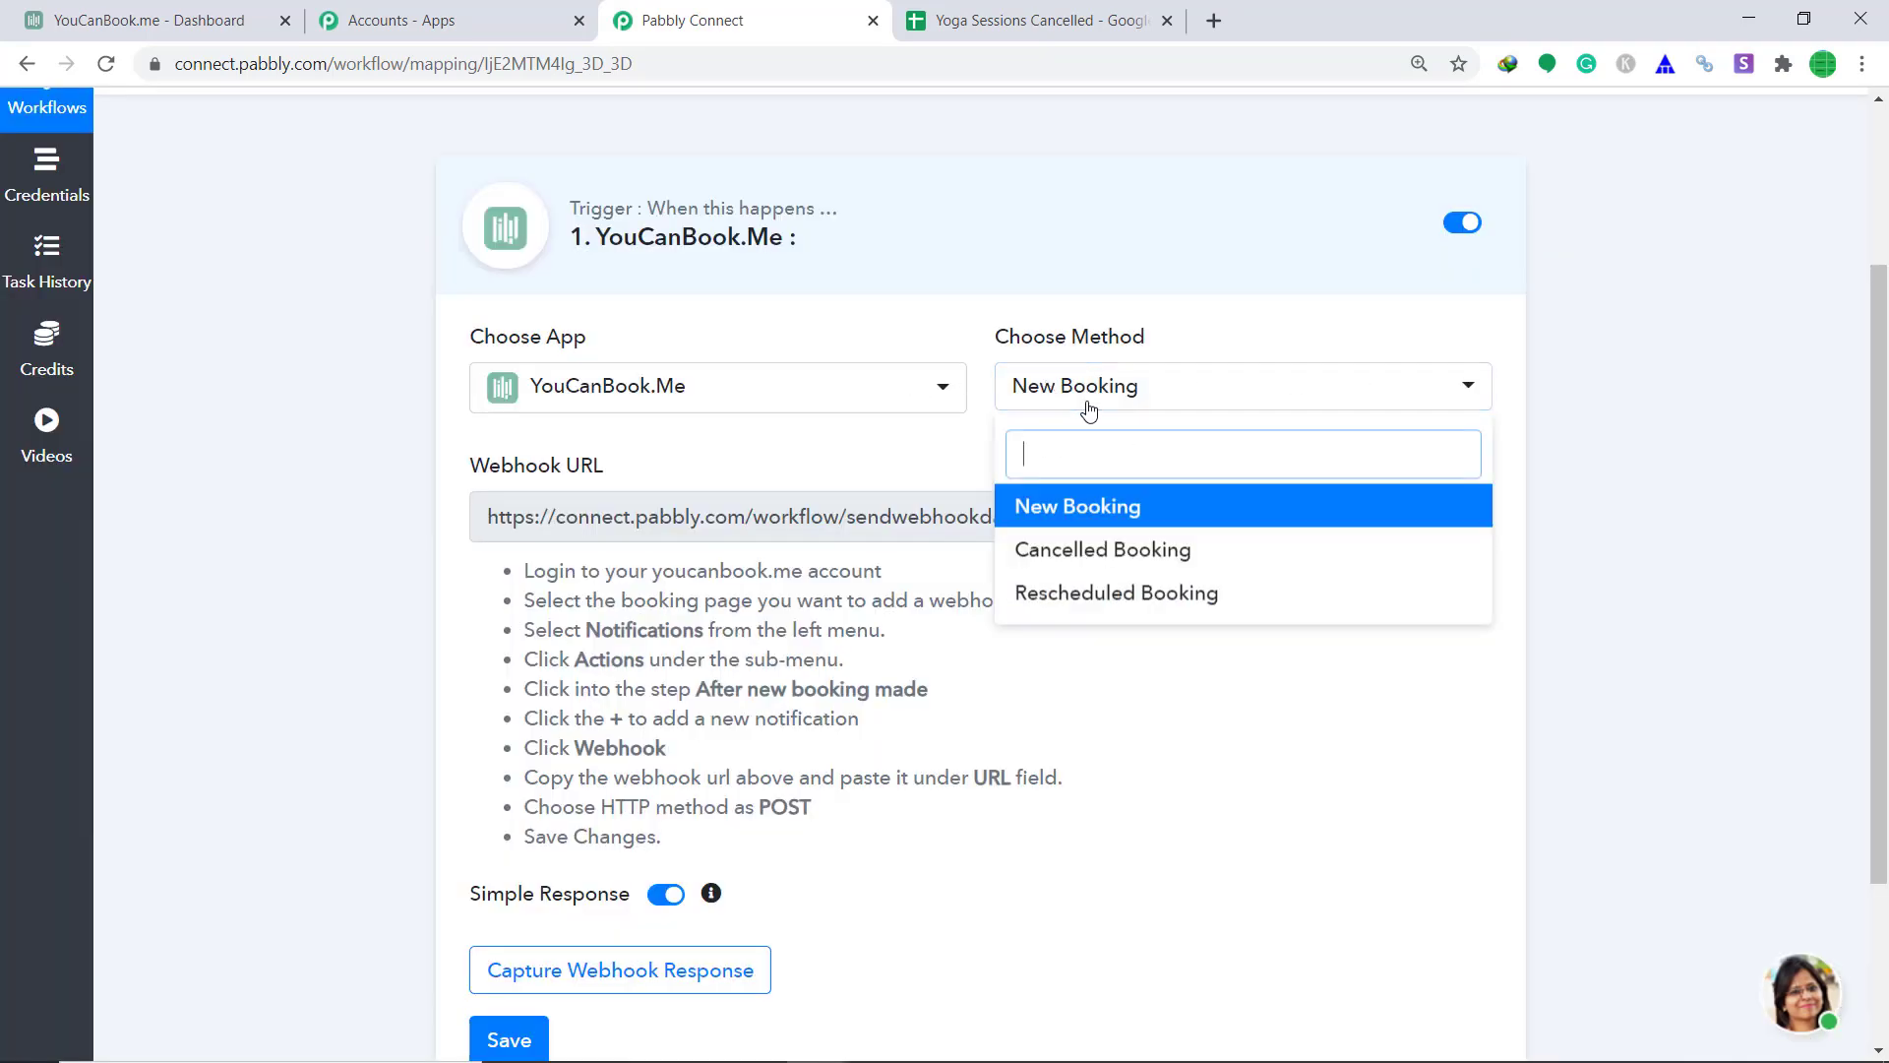
pyautogui.click(1078, 548)
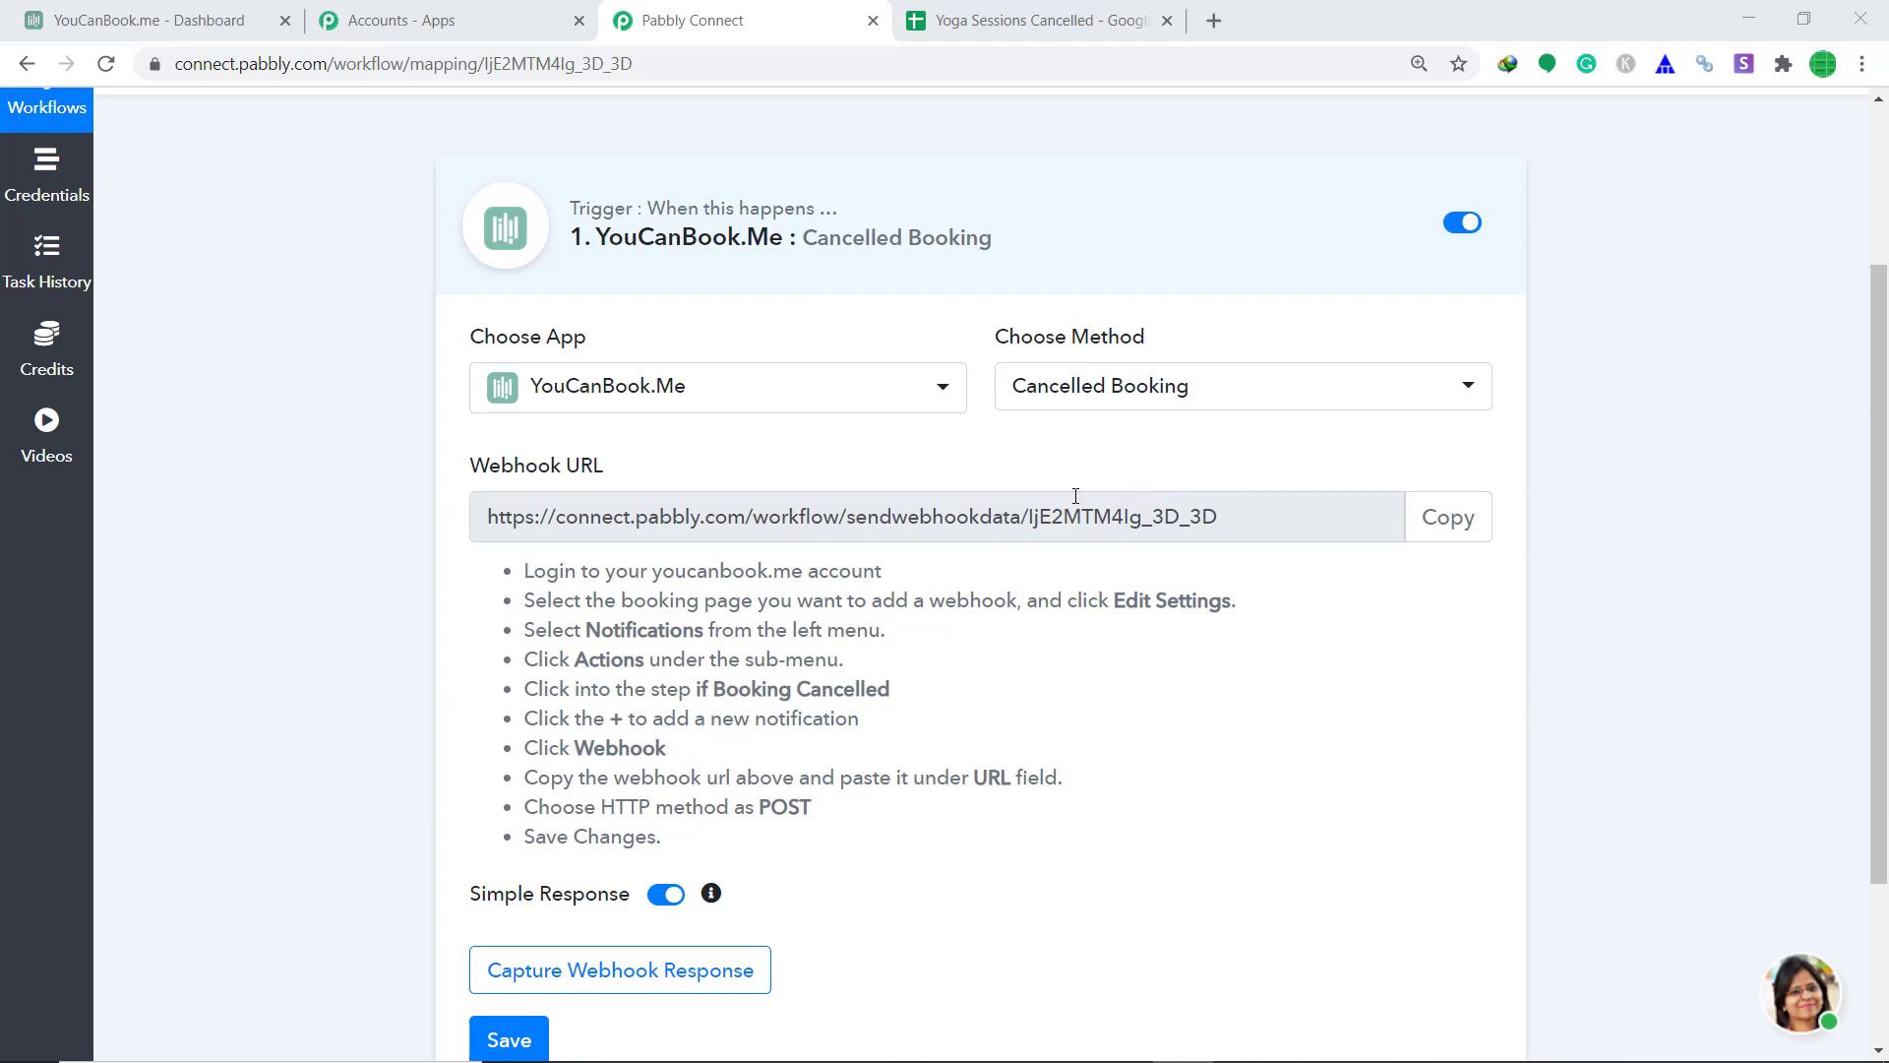
# In YouCanBook.me, add a webhook action to the "If booking cancelled" notifications of the Yoga Sessions booking page.
pyautogui.click(209, 19)
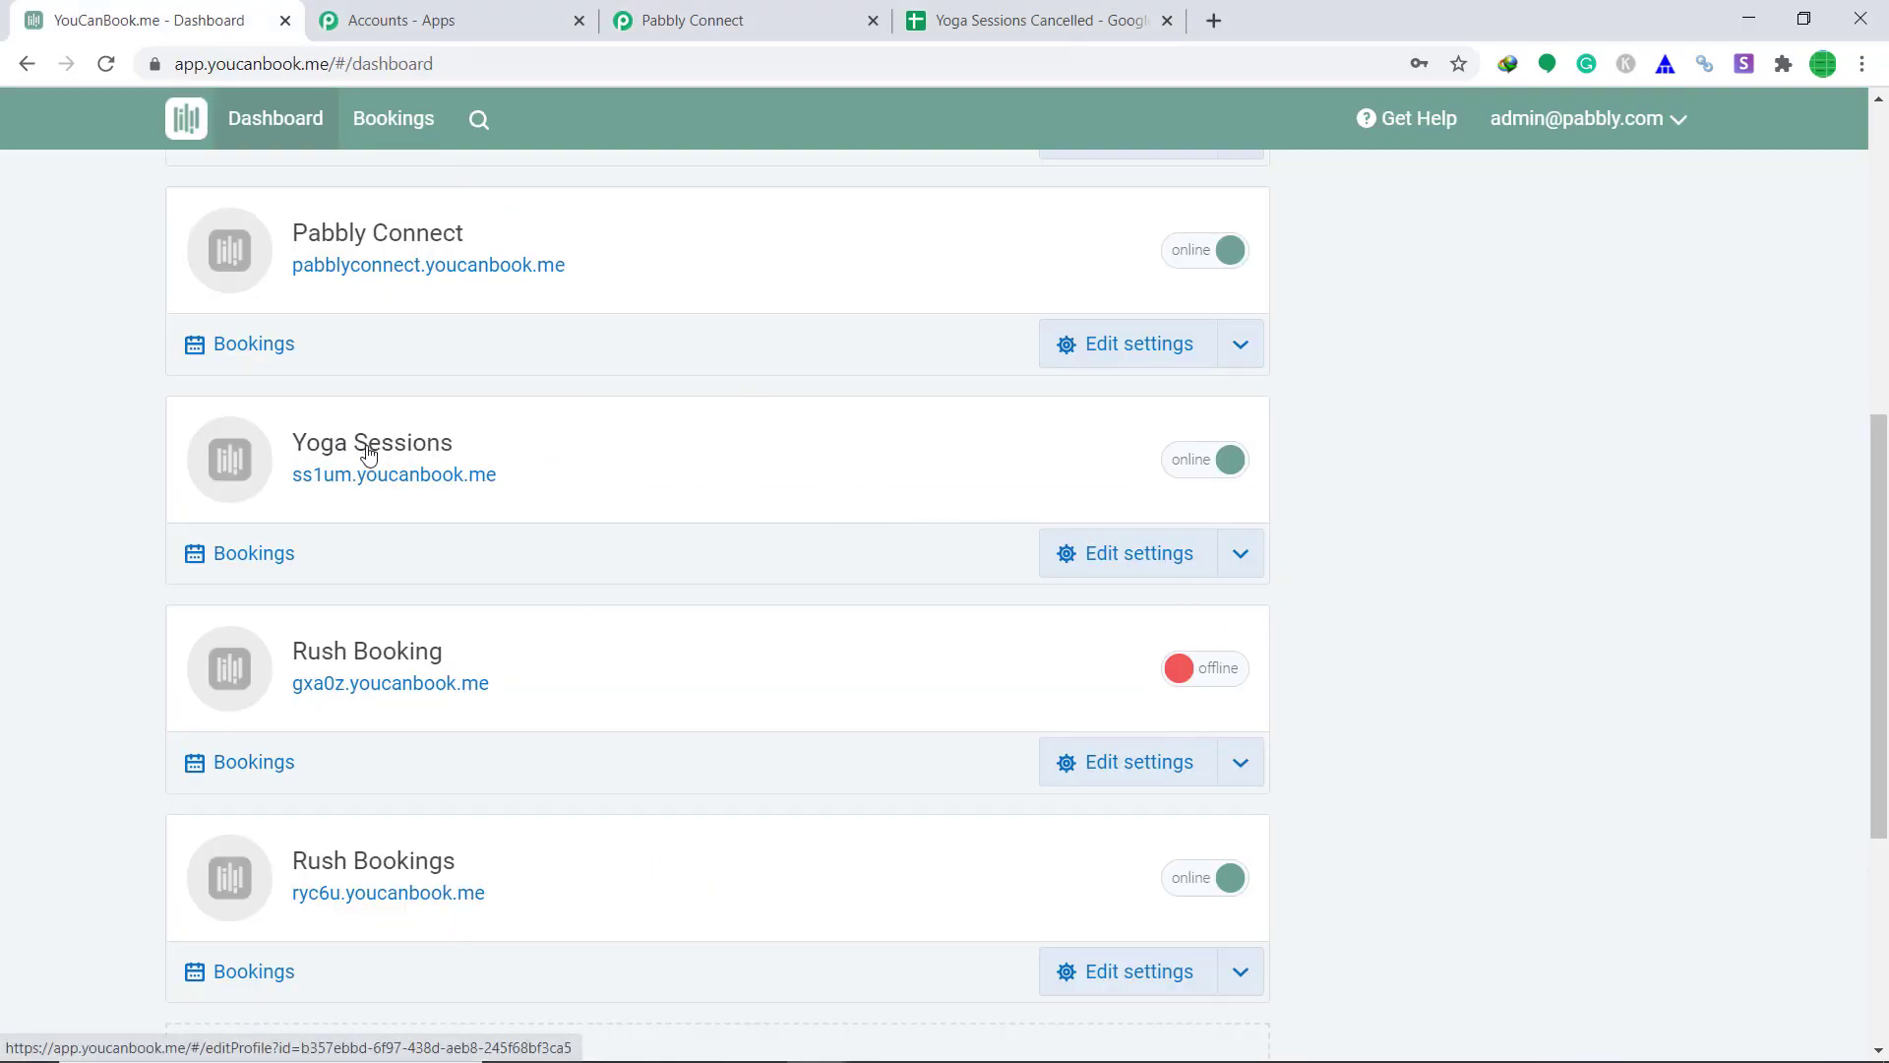
pyautogui.click(398, 454)
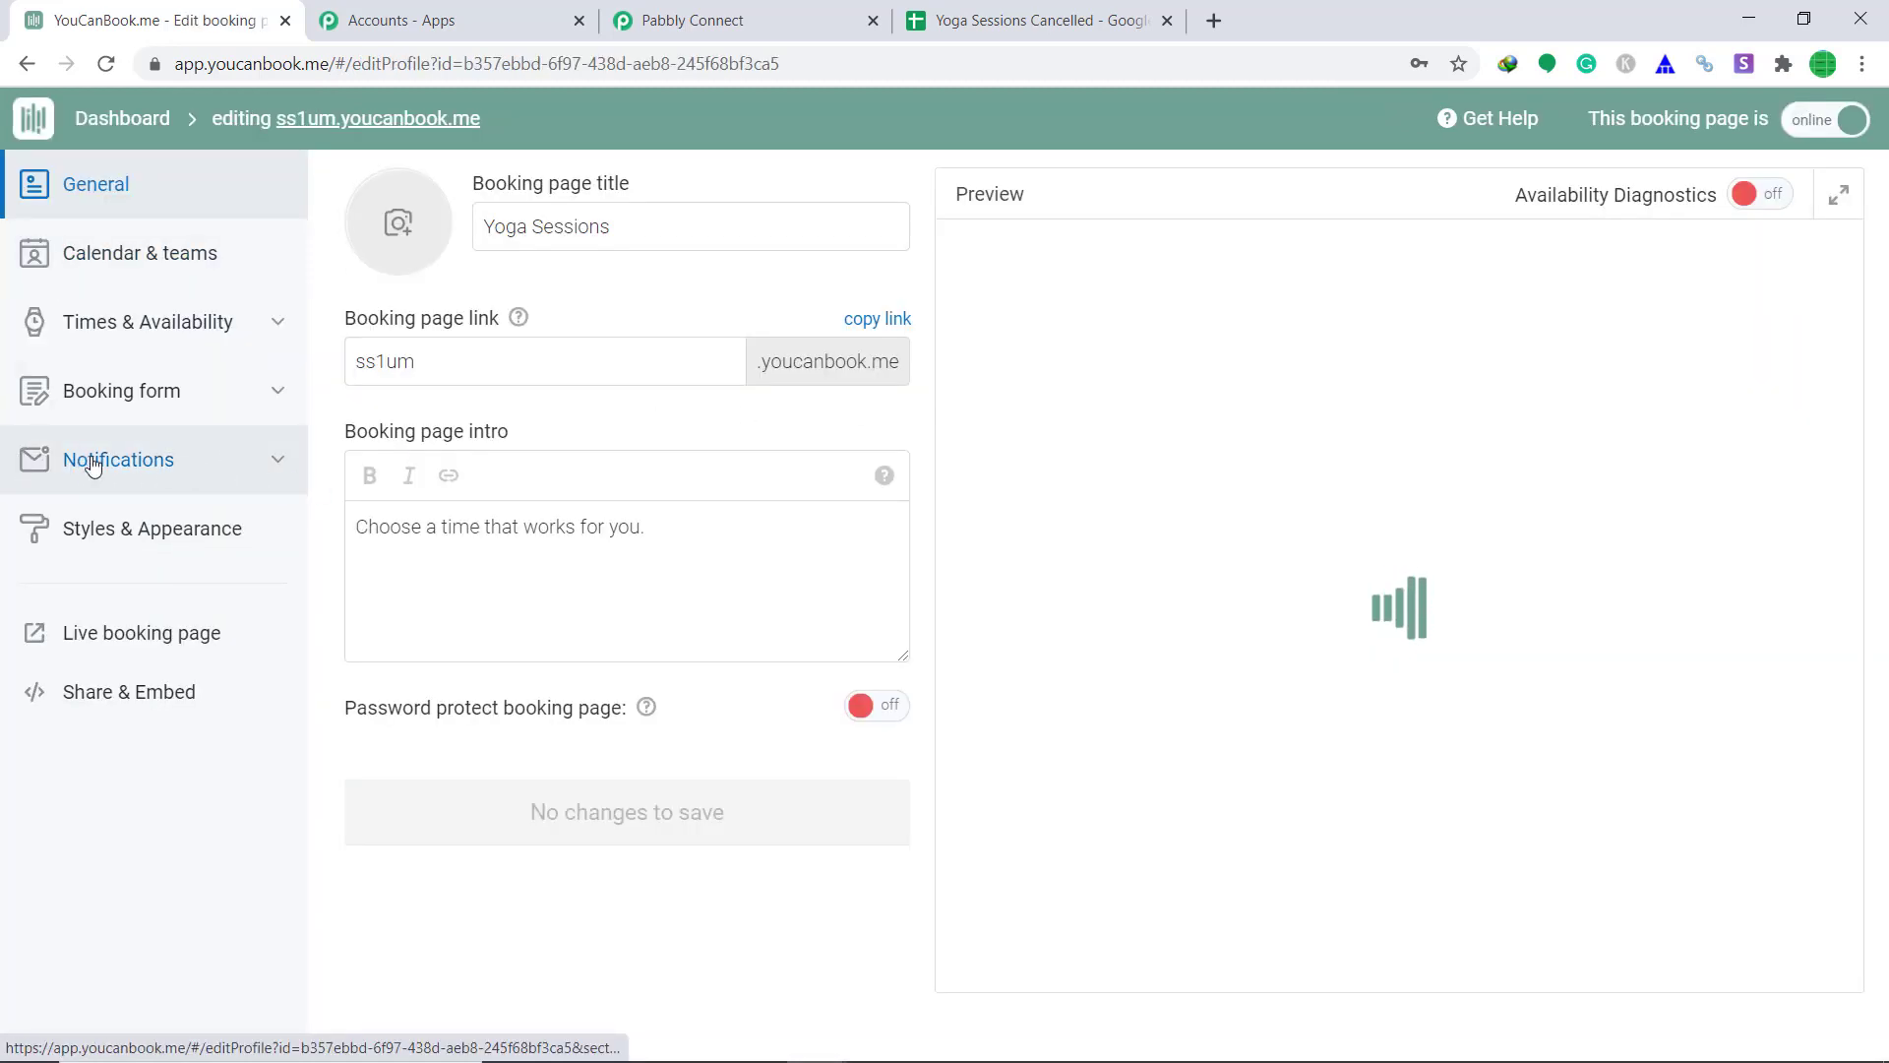
pyautogui.click(173, 464)
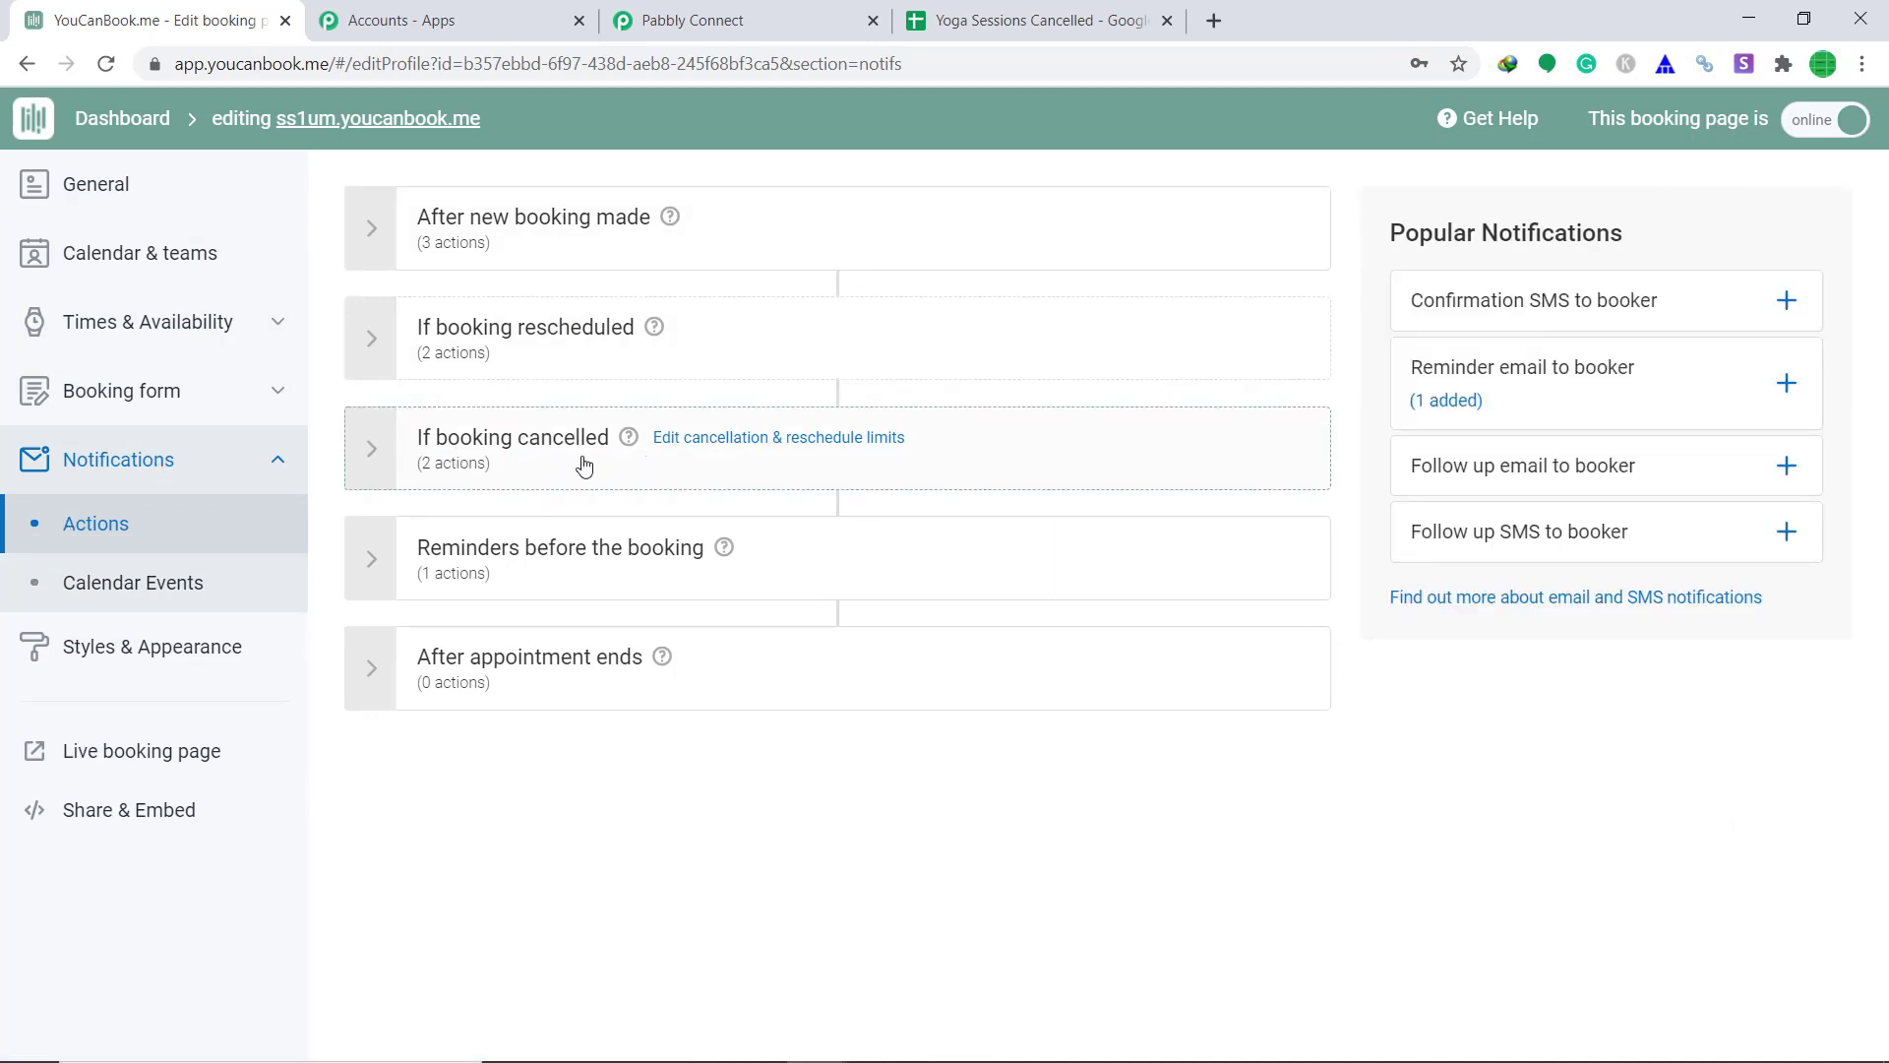
pyautogui.click(670, 468)
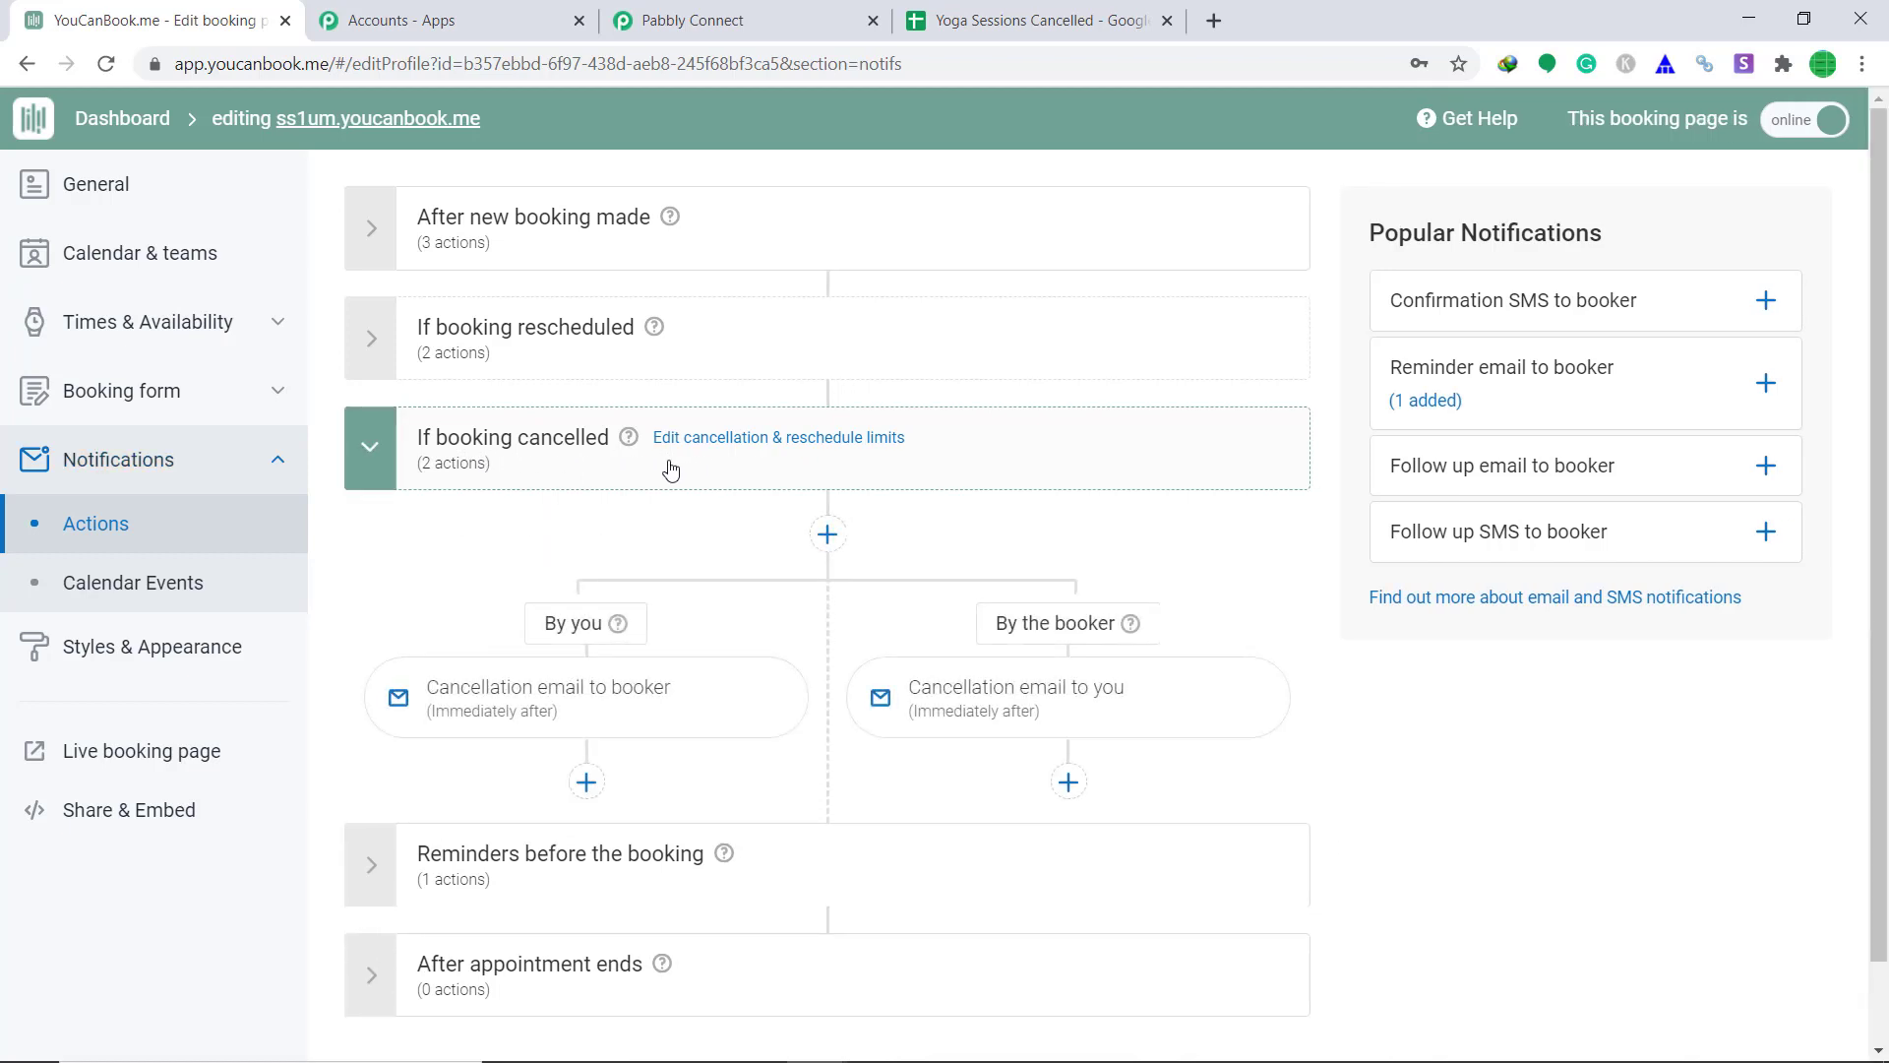
pyautogui.click(828, 535)
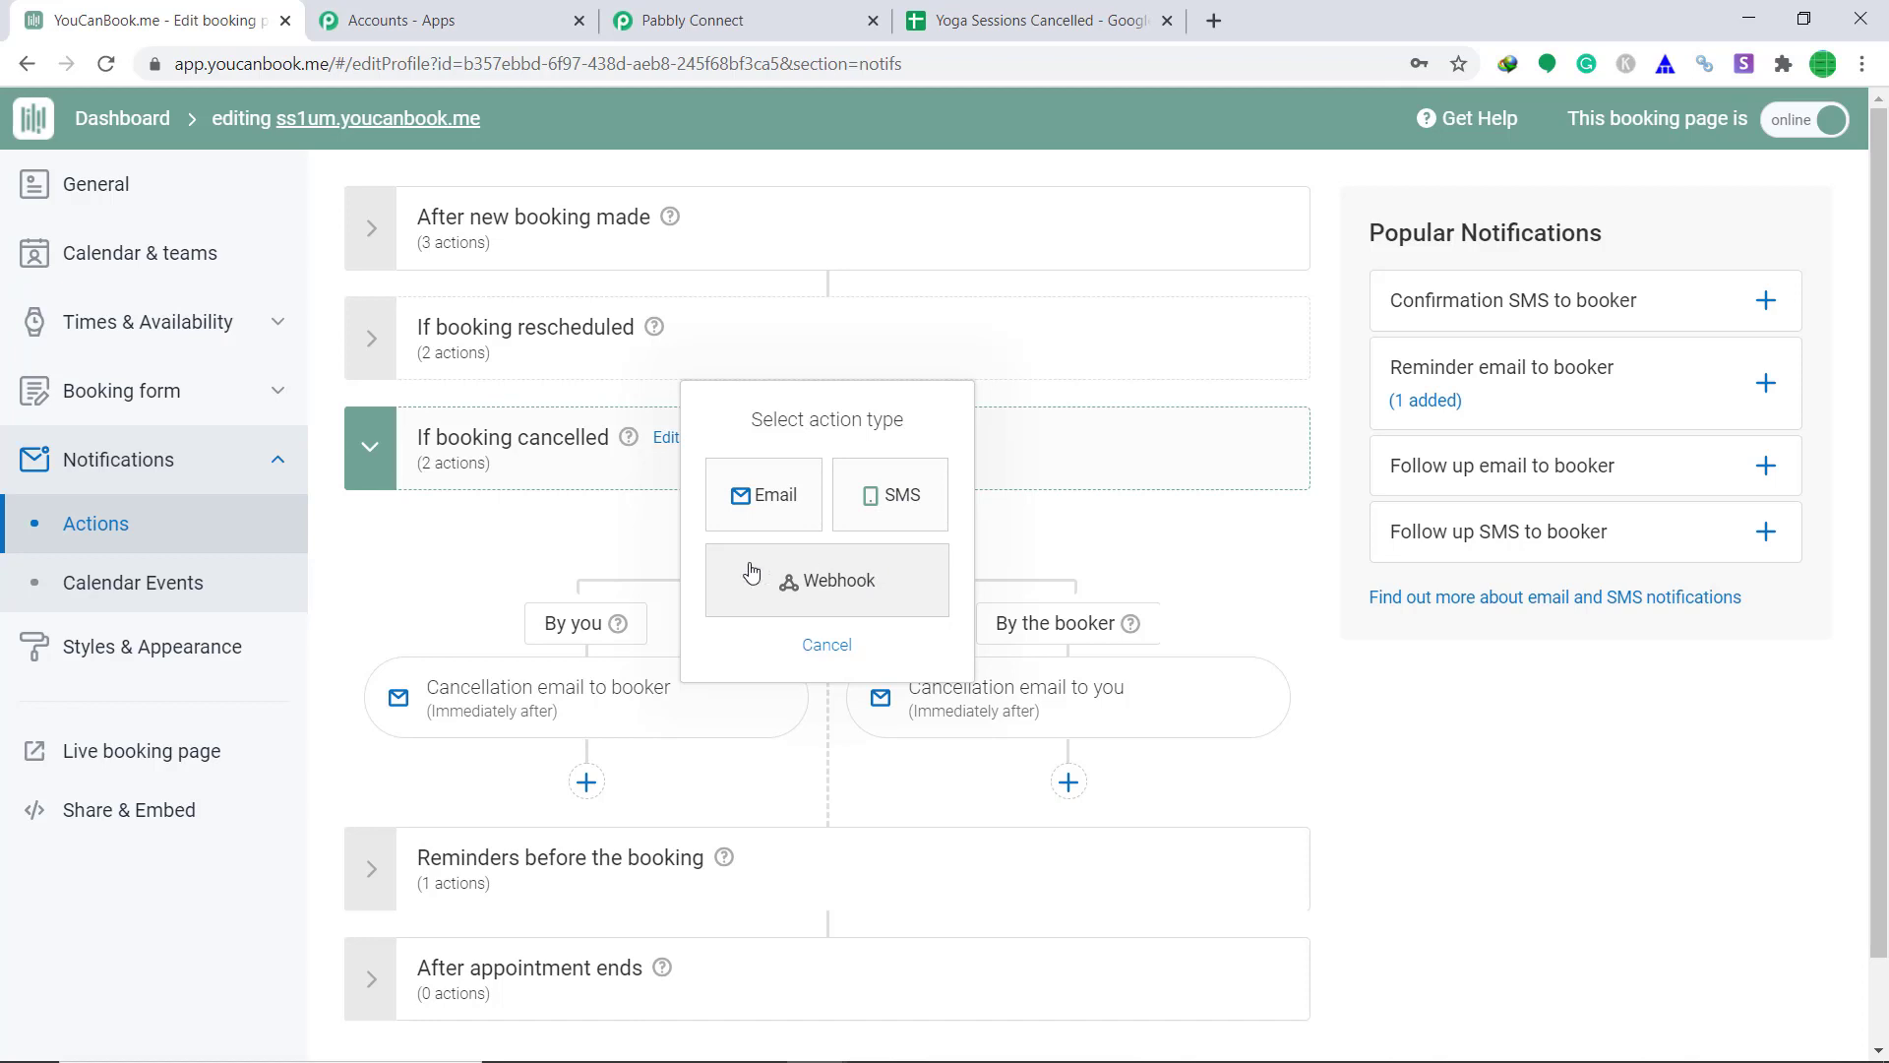
pyautogui.click(836, 588)
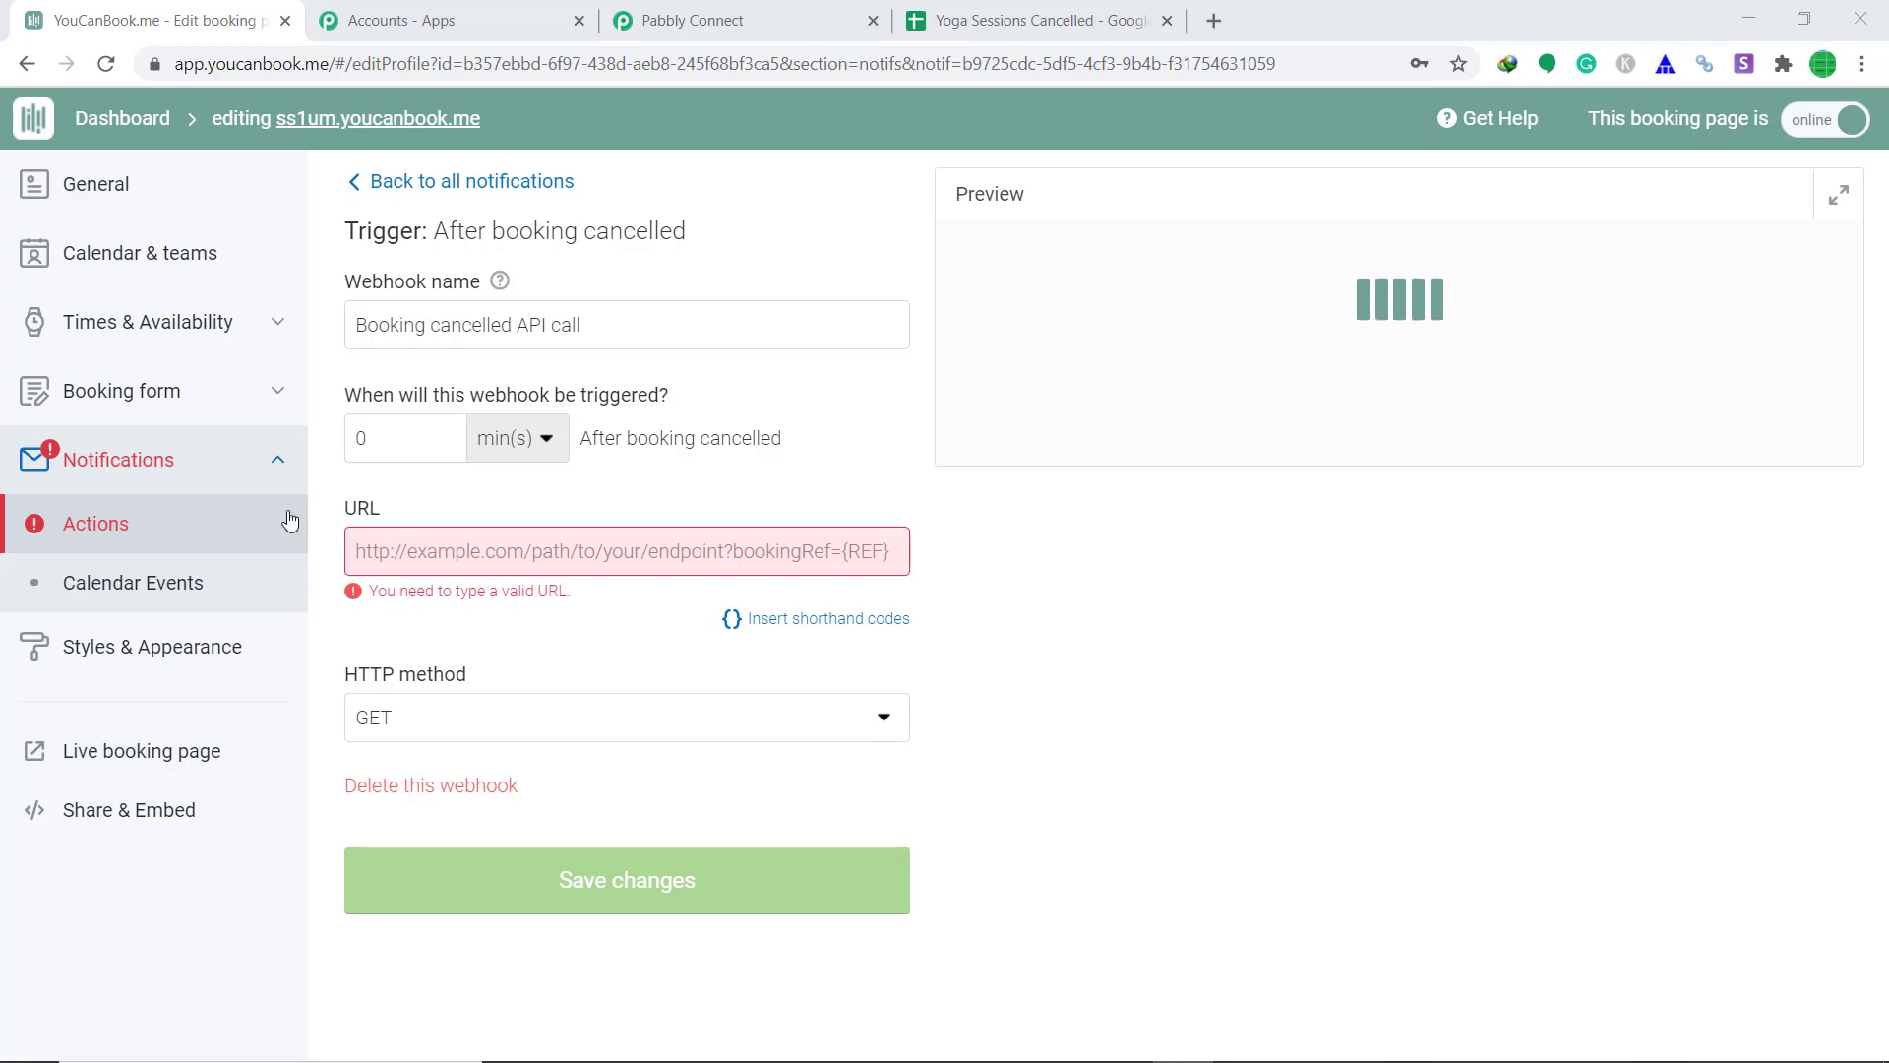
# Copy the webhook URL from the Pabbly Connect trigger and paste it as the URL of the YouCanBook.me cancellation webhook.
pyautogui.click(740, 18)
pyautogui.click(1432, 529)
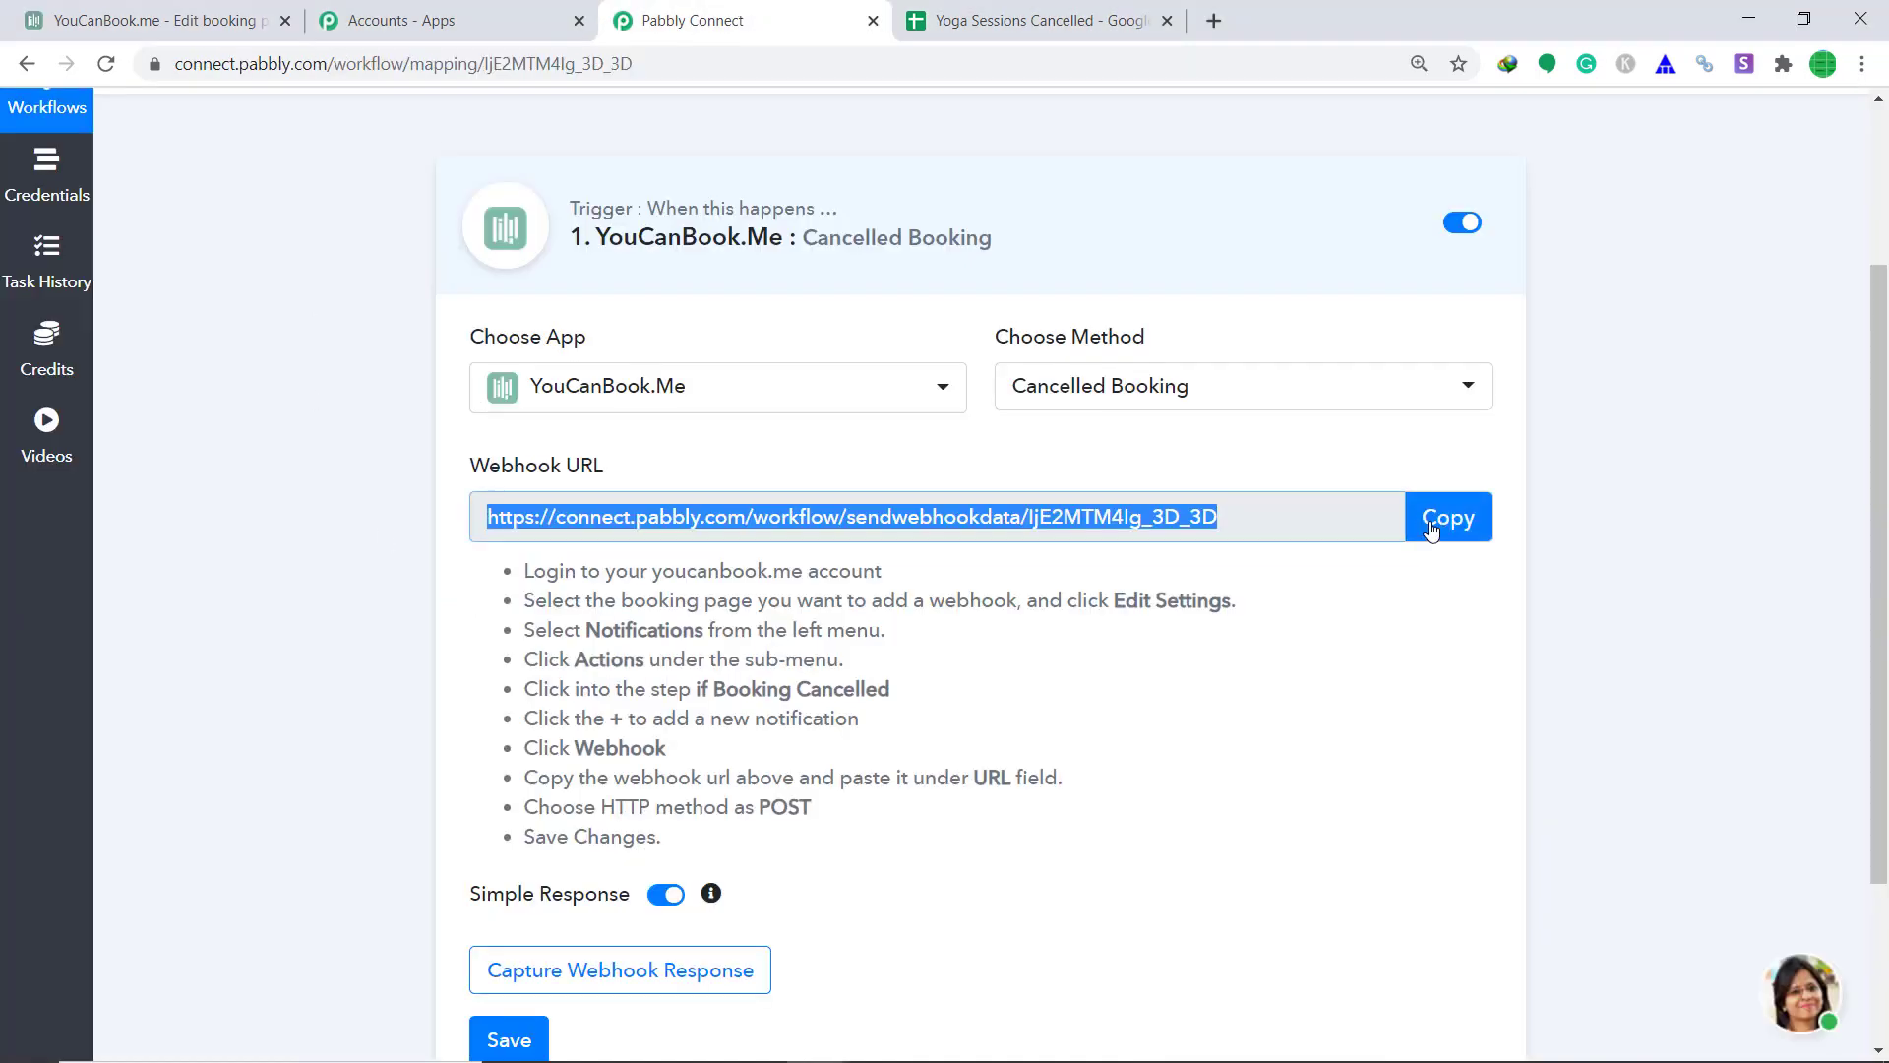
pyautogui.click(158, 19)
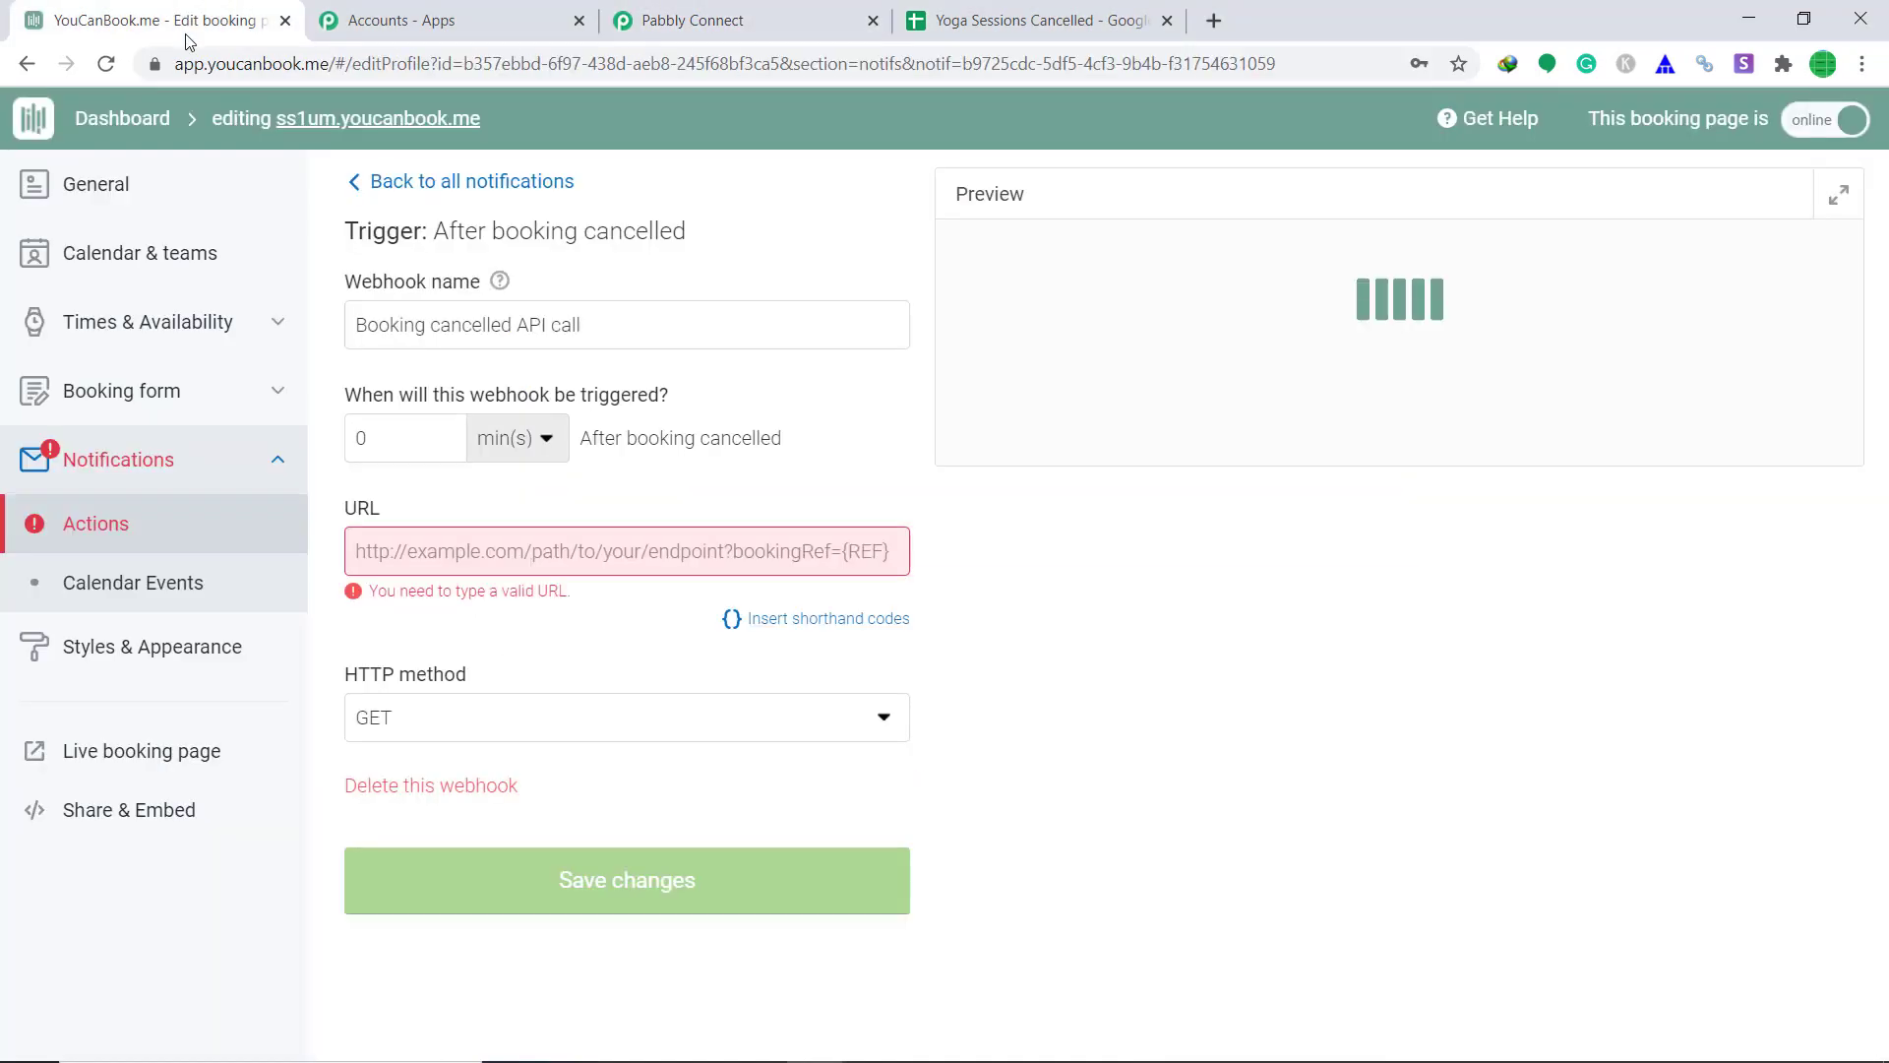
pyautogui.rightClick(453, 553)
pyautogui.click(522, 735)
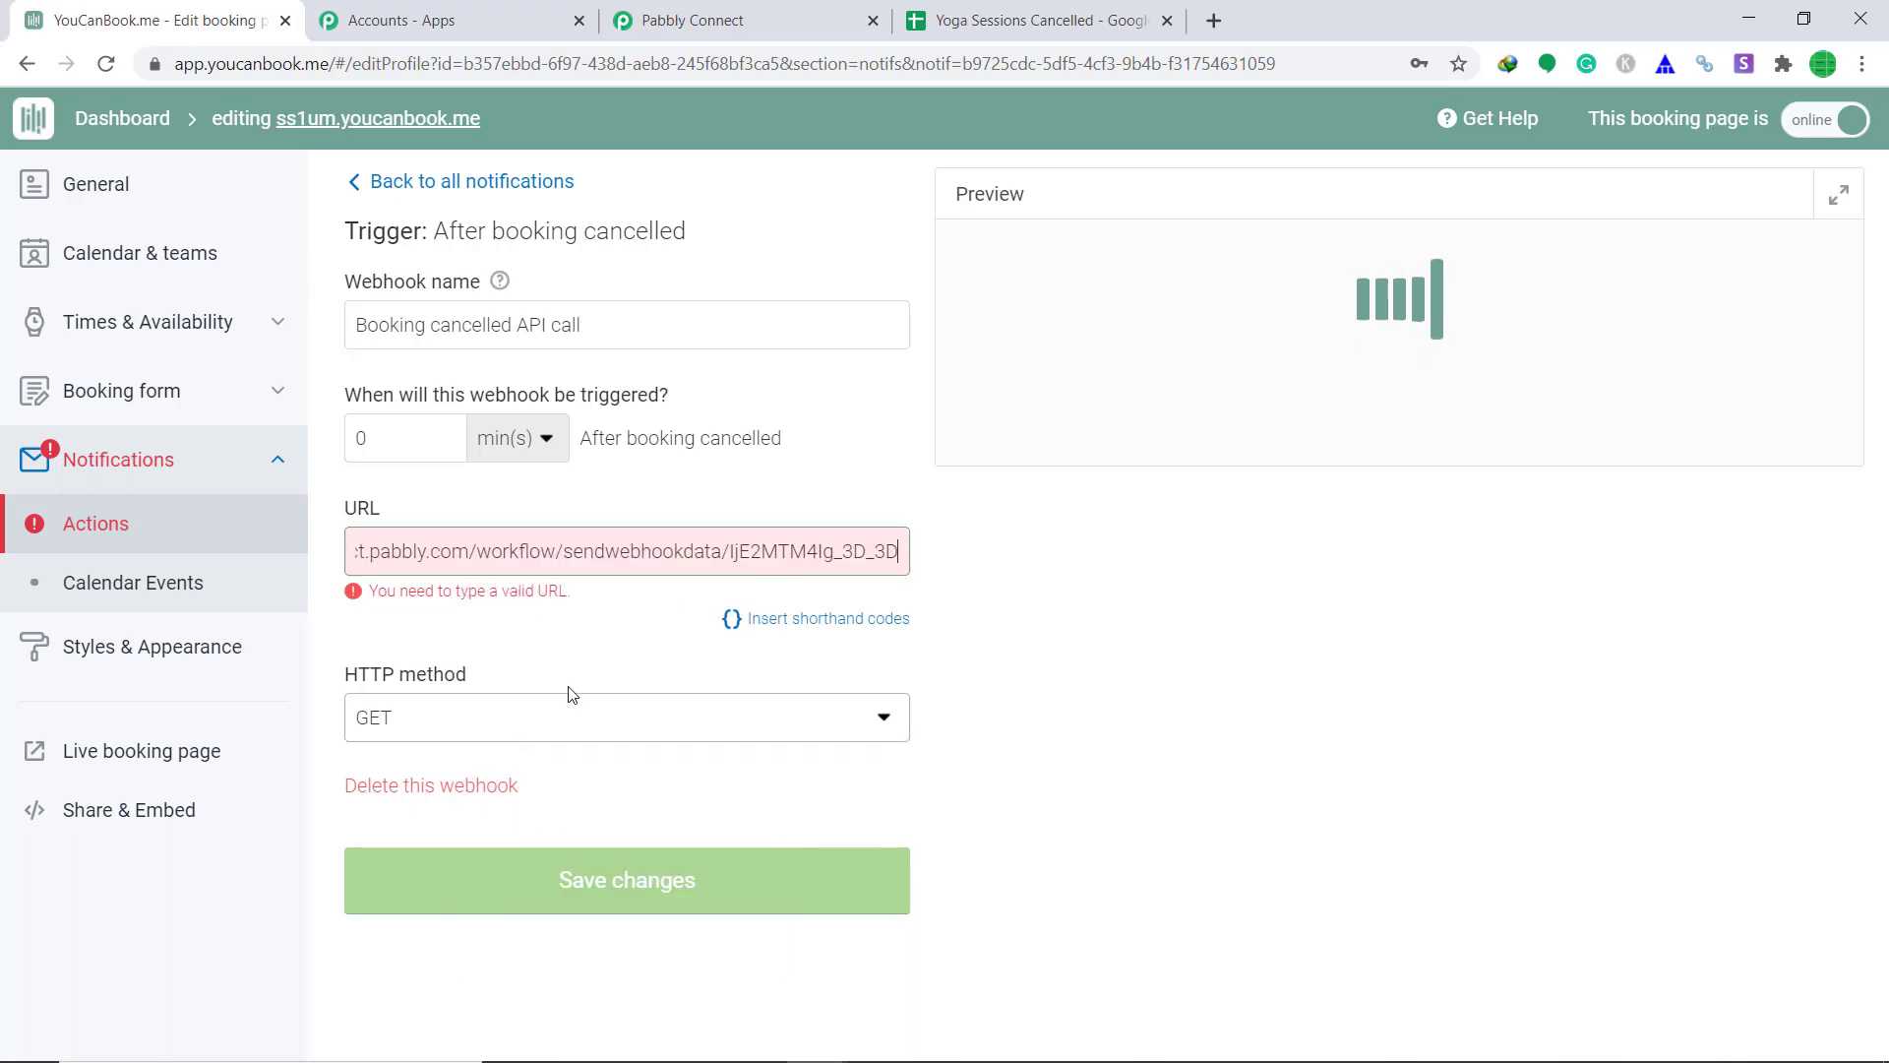
# Set the cancellation webhook's HTTP method to POST and save the changes.
pyautogui.click(471, 725)
pyautogui.click(447, 779)
pyautogui.scroll(-2, 843, 759)
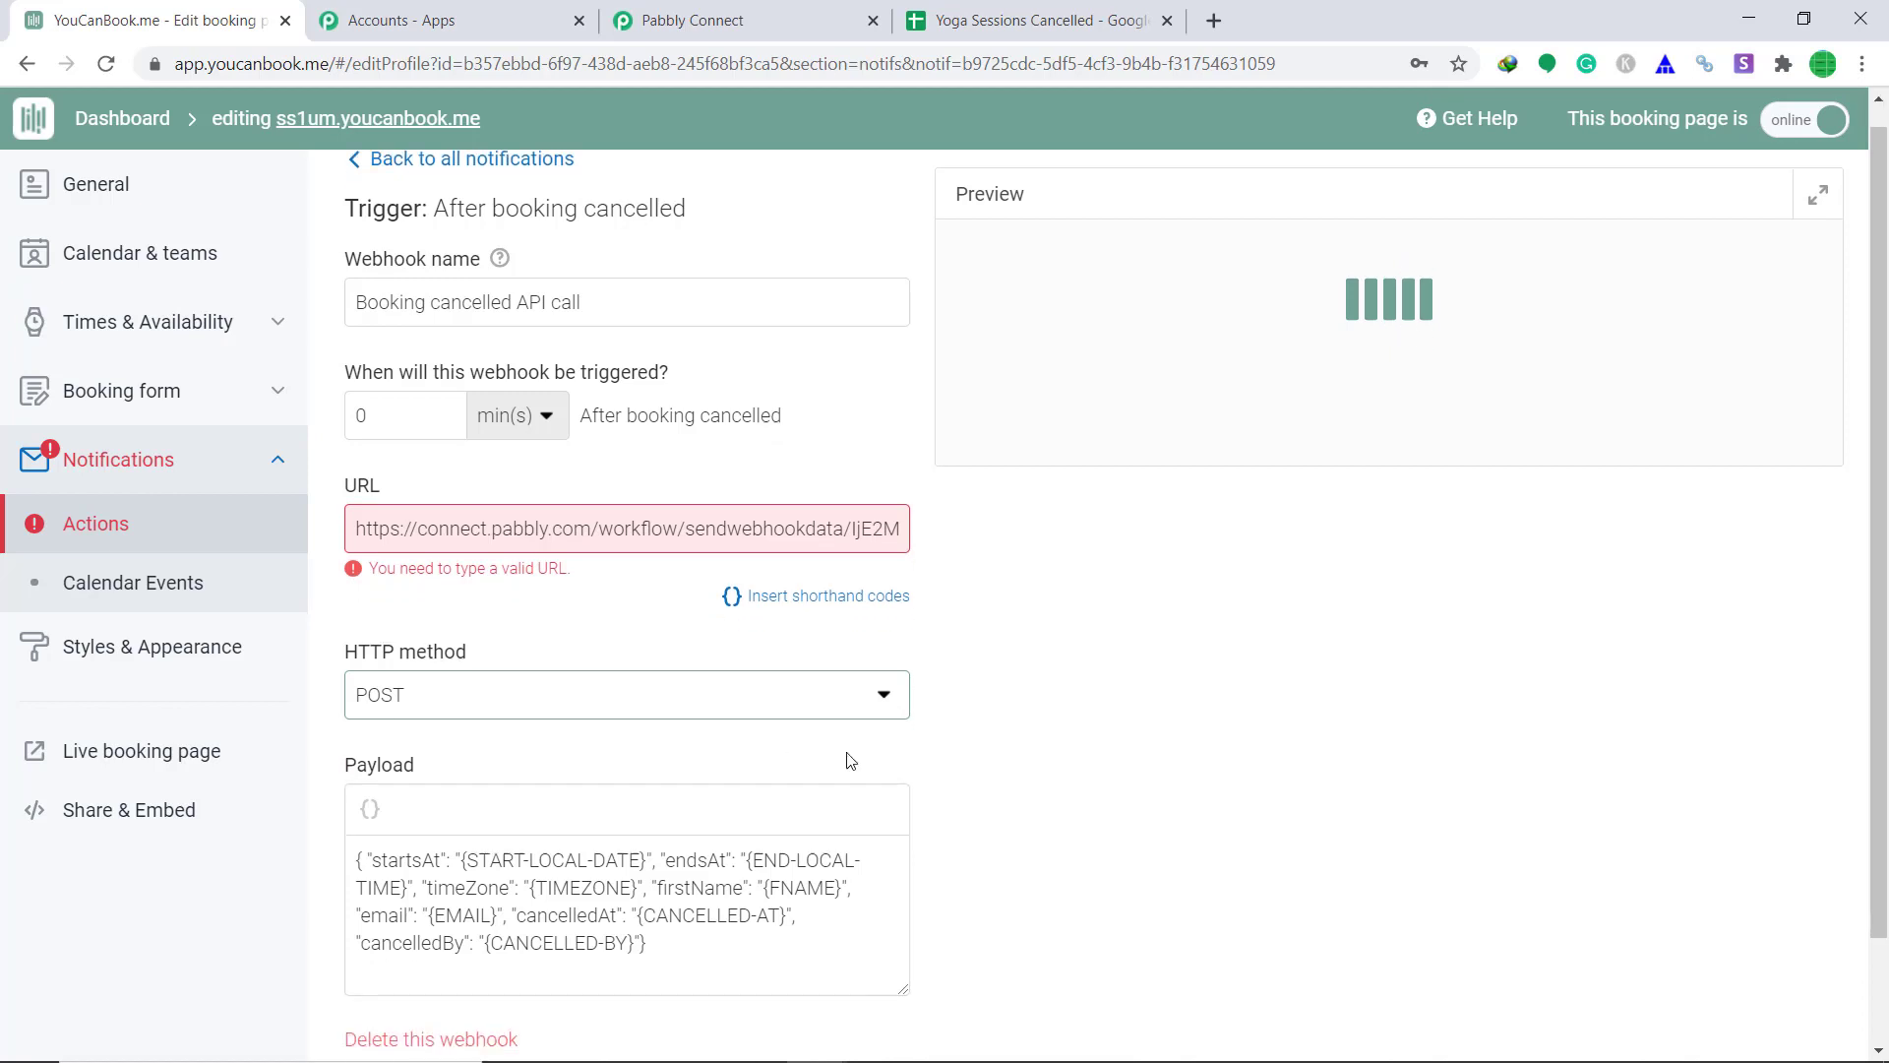
pyautogui.click(622, 1023)
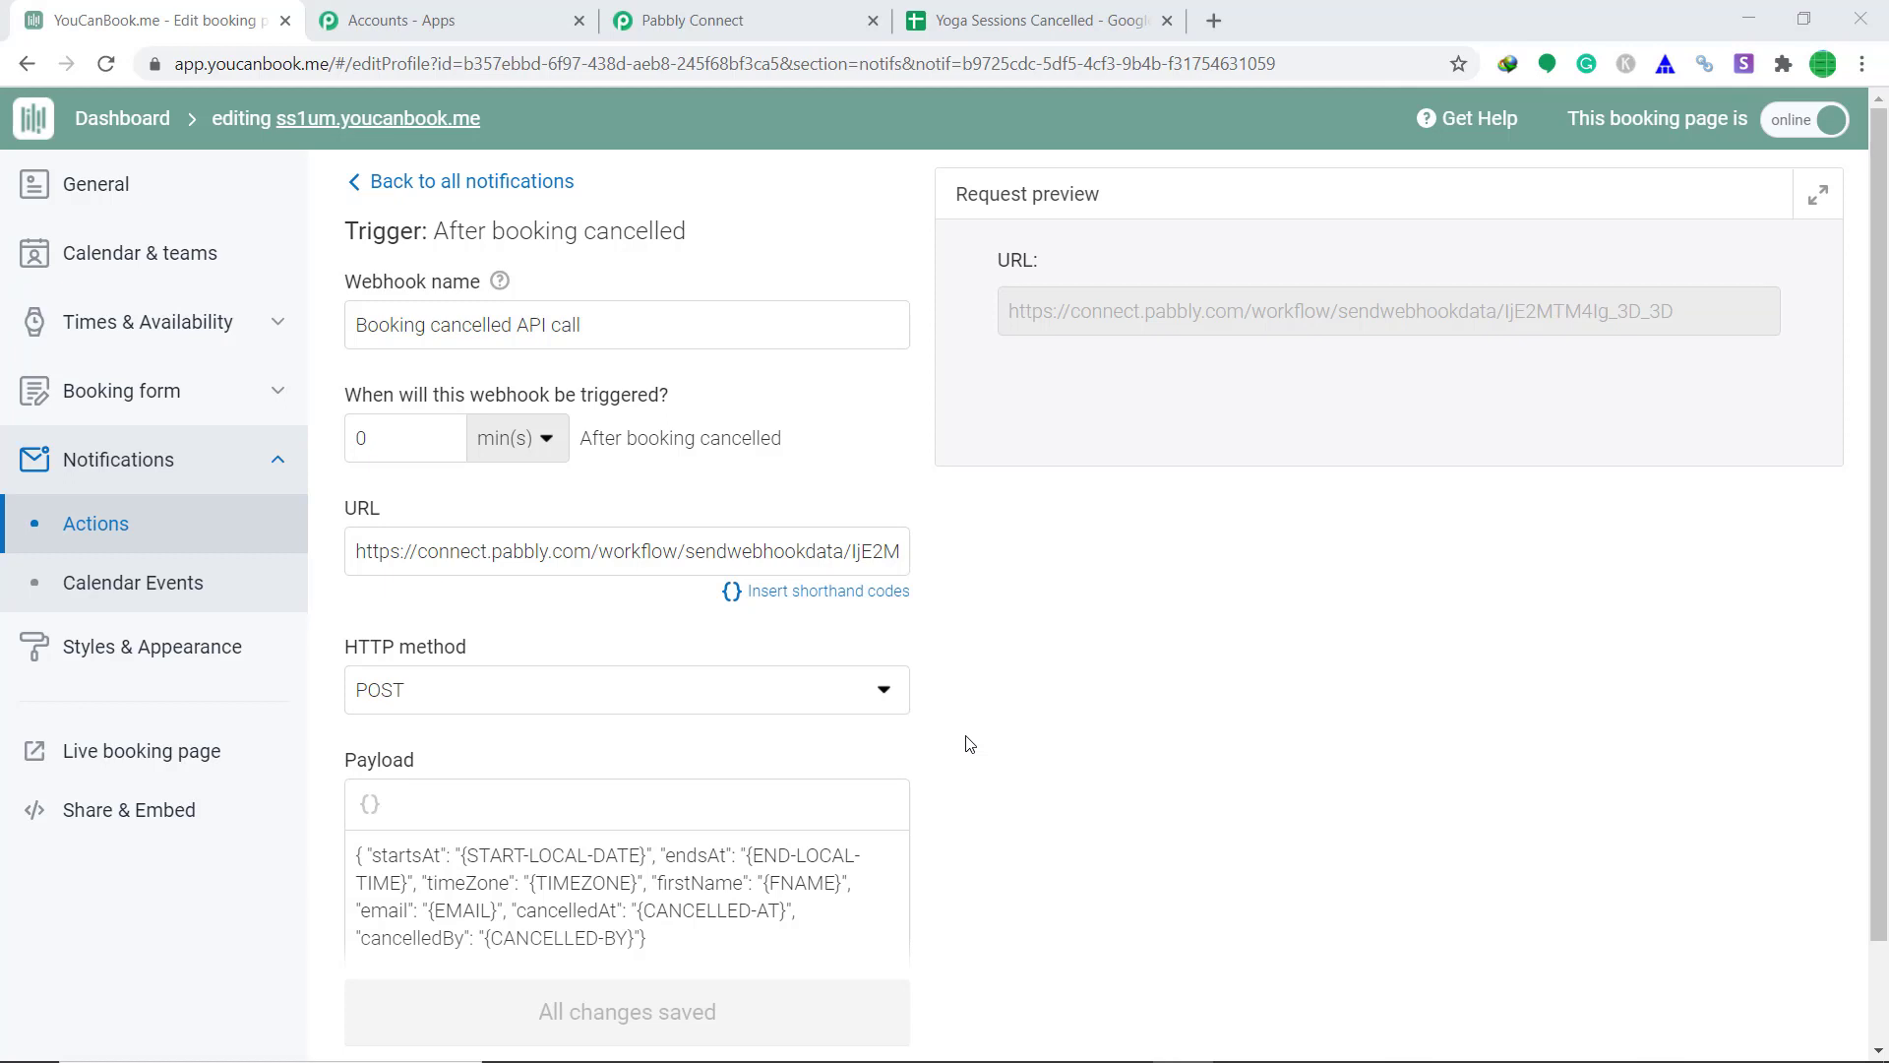
# Switch back to Pabbly Connect and start capturing the webhook response for the Cancelled Booking trigger.
pyautogui.click(719, 9)
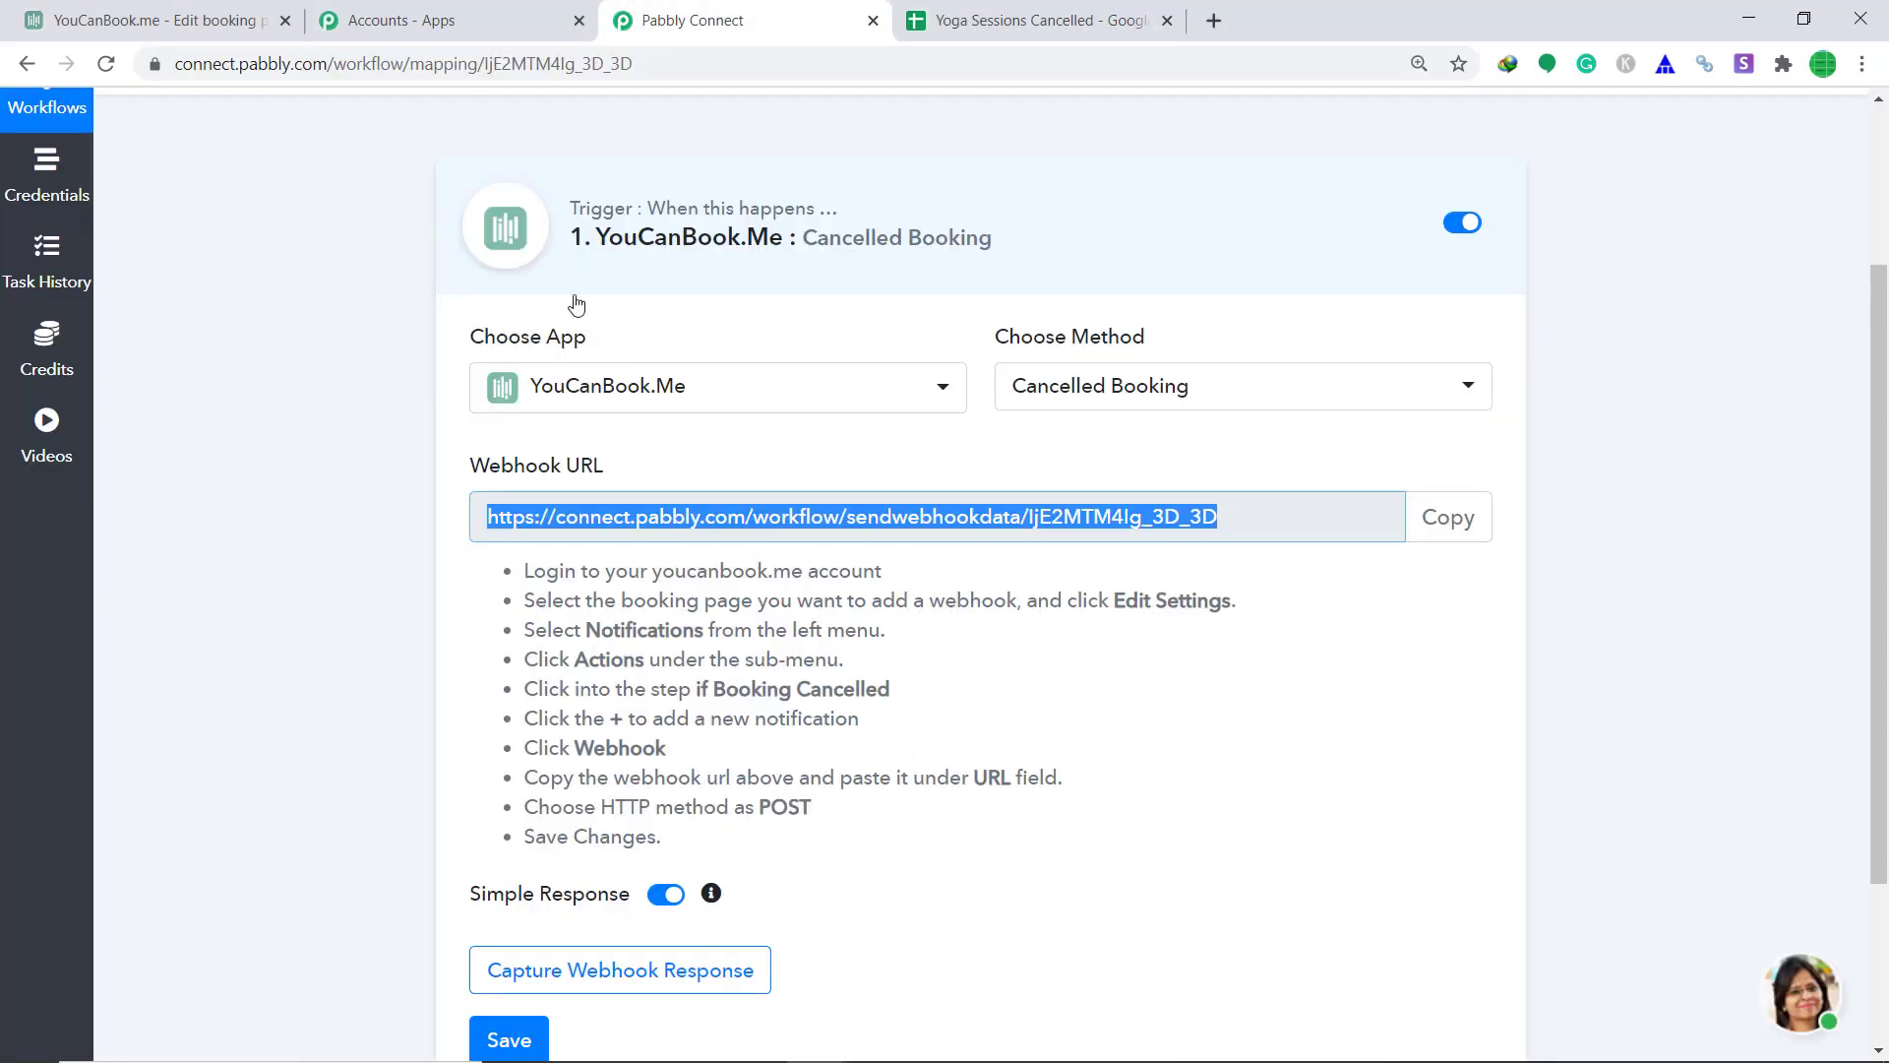
pyautogui.scroll(-2, 1090, 518)
pyautogui.scroll(-1, 1090, 519)
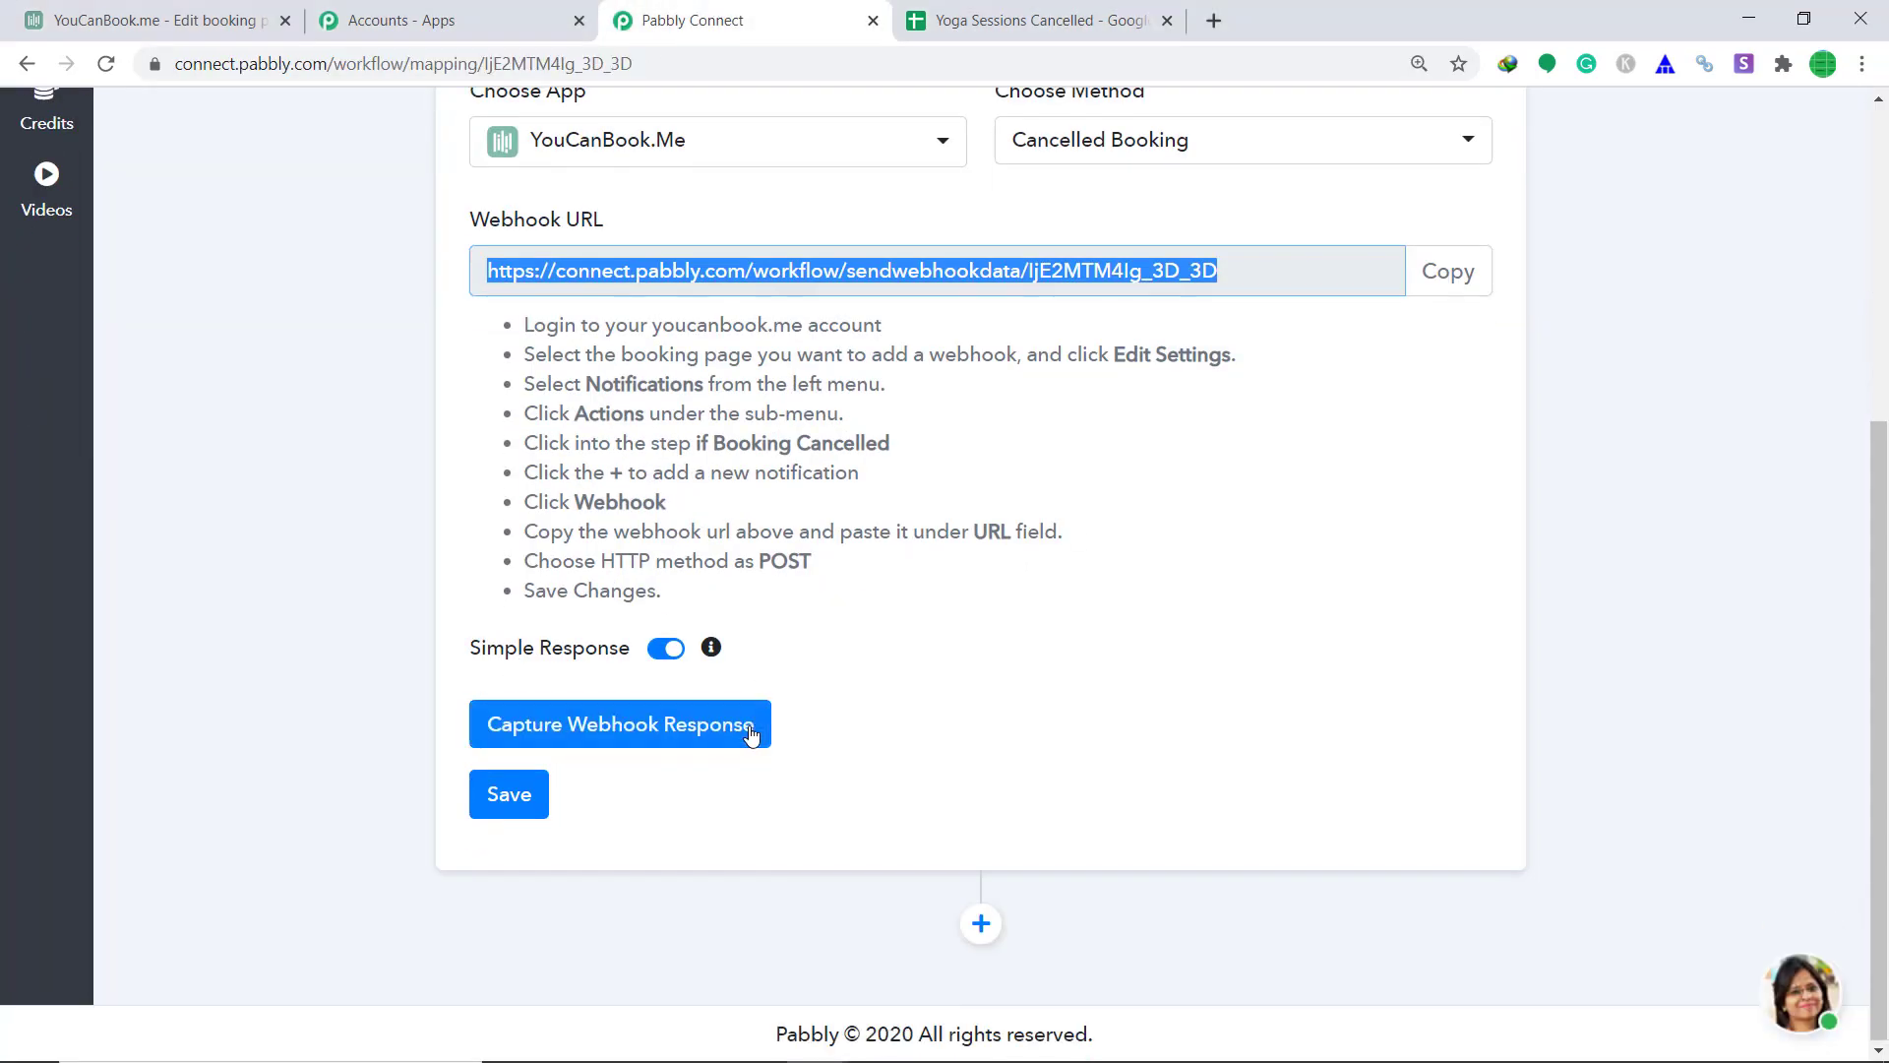
pyautogui.click(659, 735)
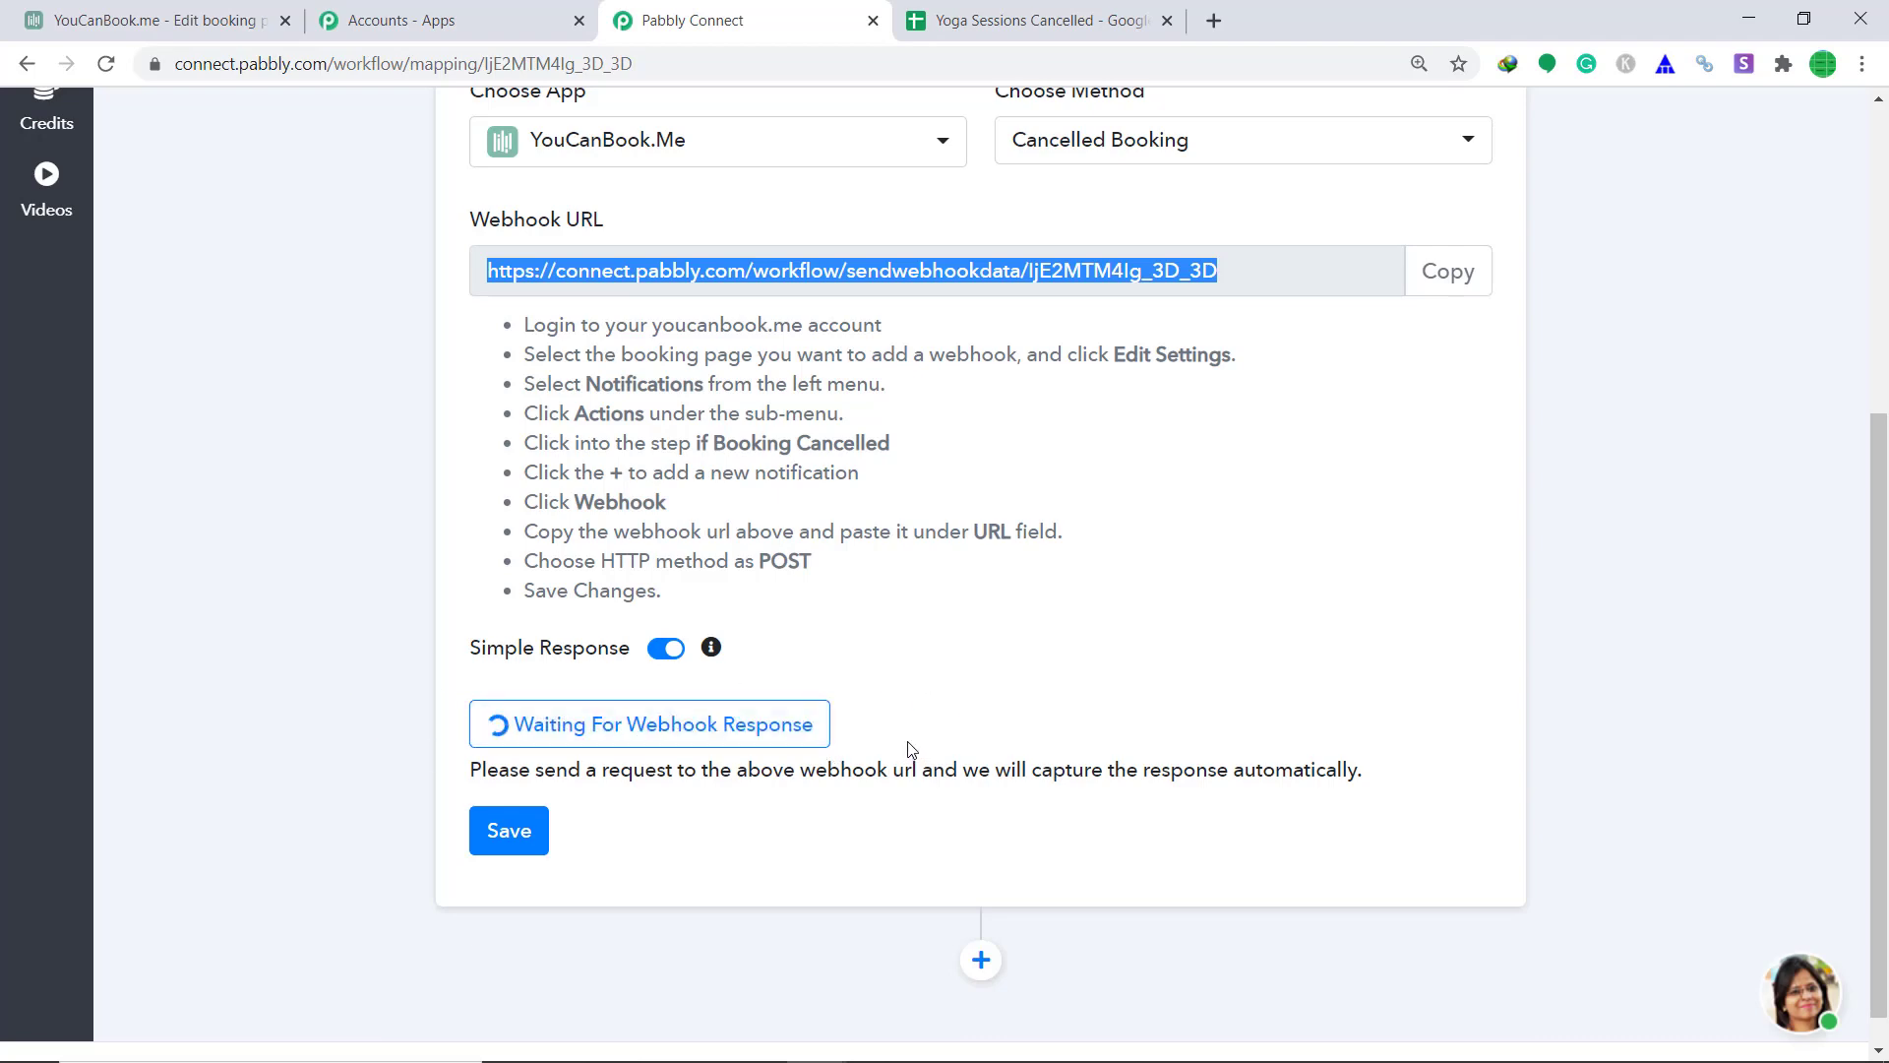
# Return to the YouCanBook.me dashboard and open the bookings of the Yoga Sessions page.
pyautogui.click(197, 20)
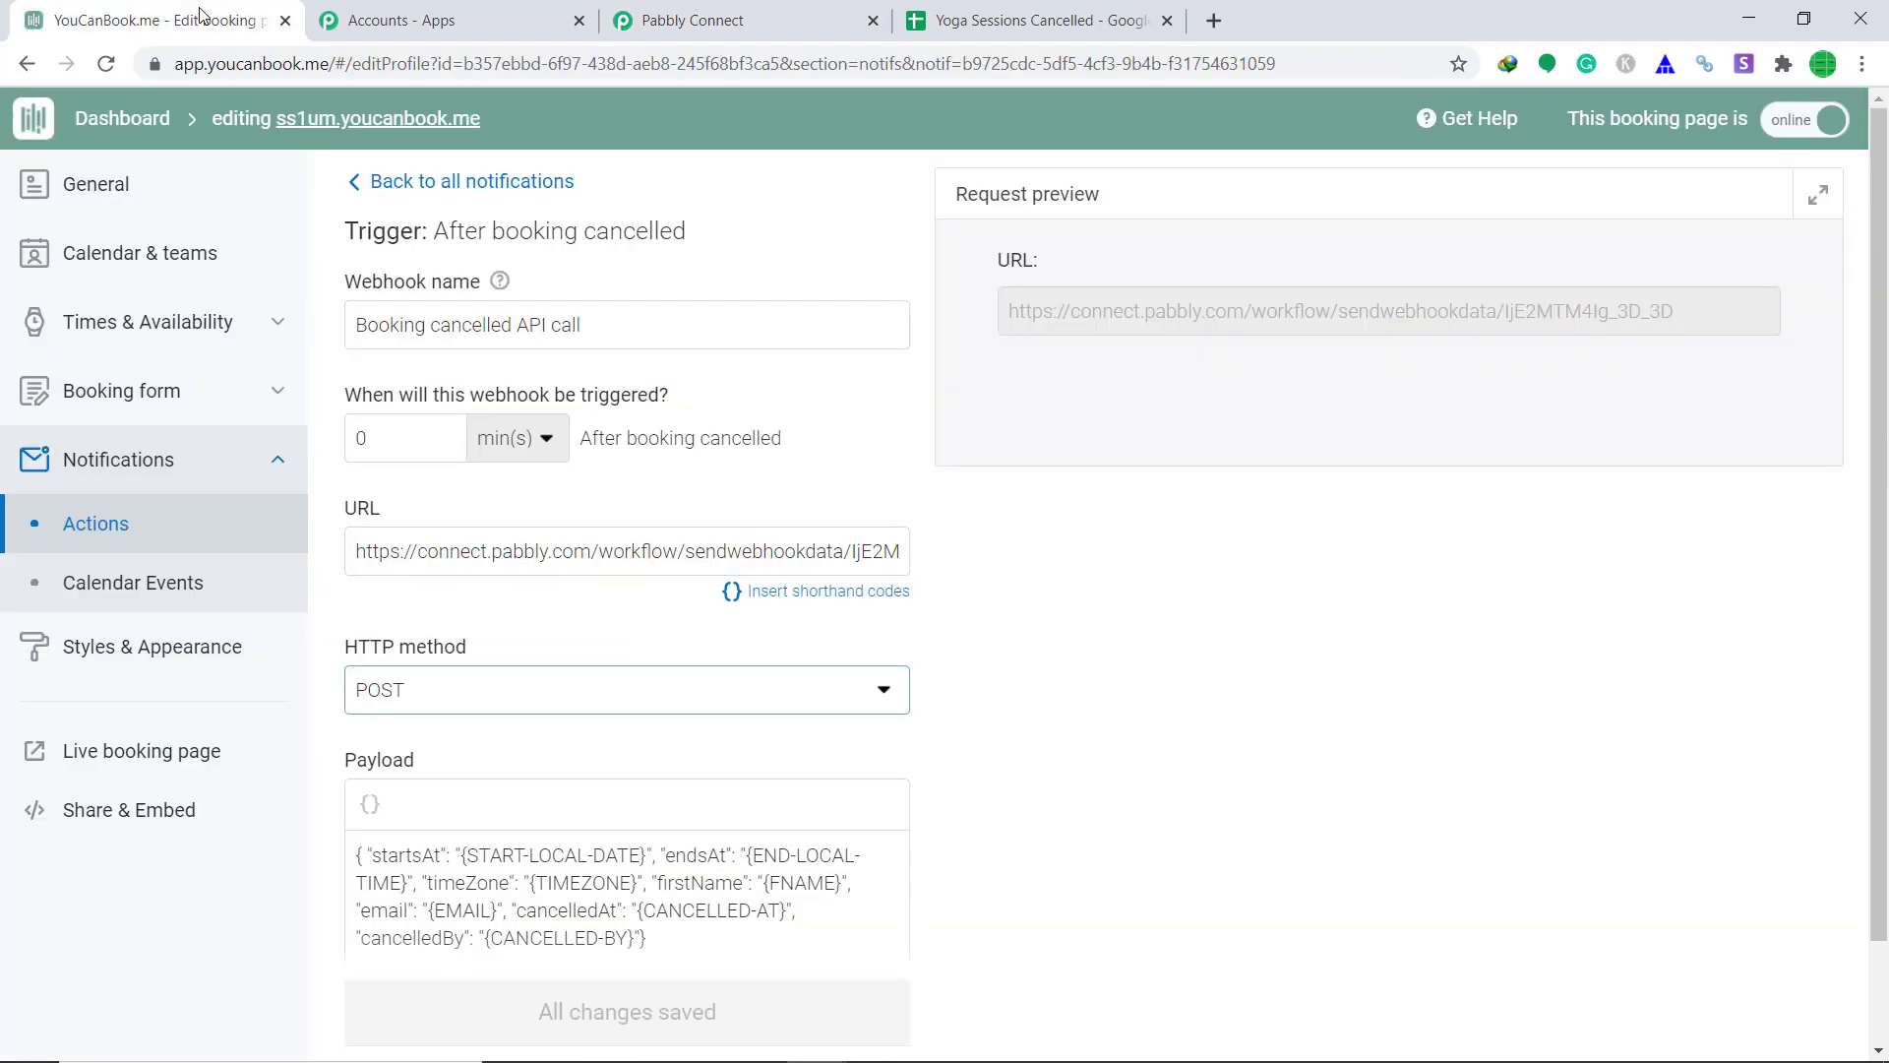
pyautogui.click(122, 118)
pyautogui.scroll(-4, 541, 373)
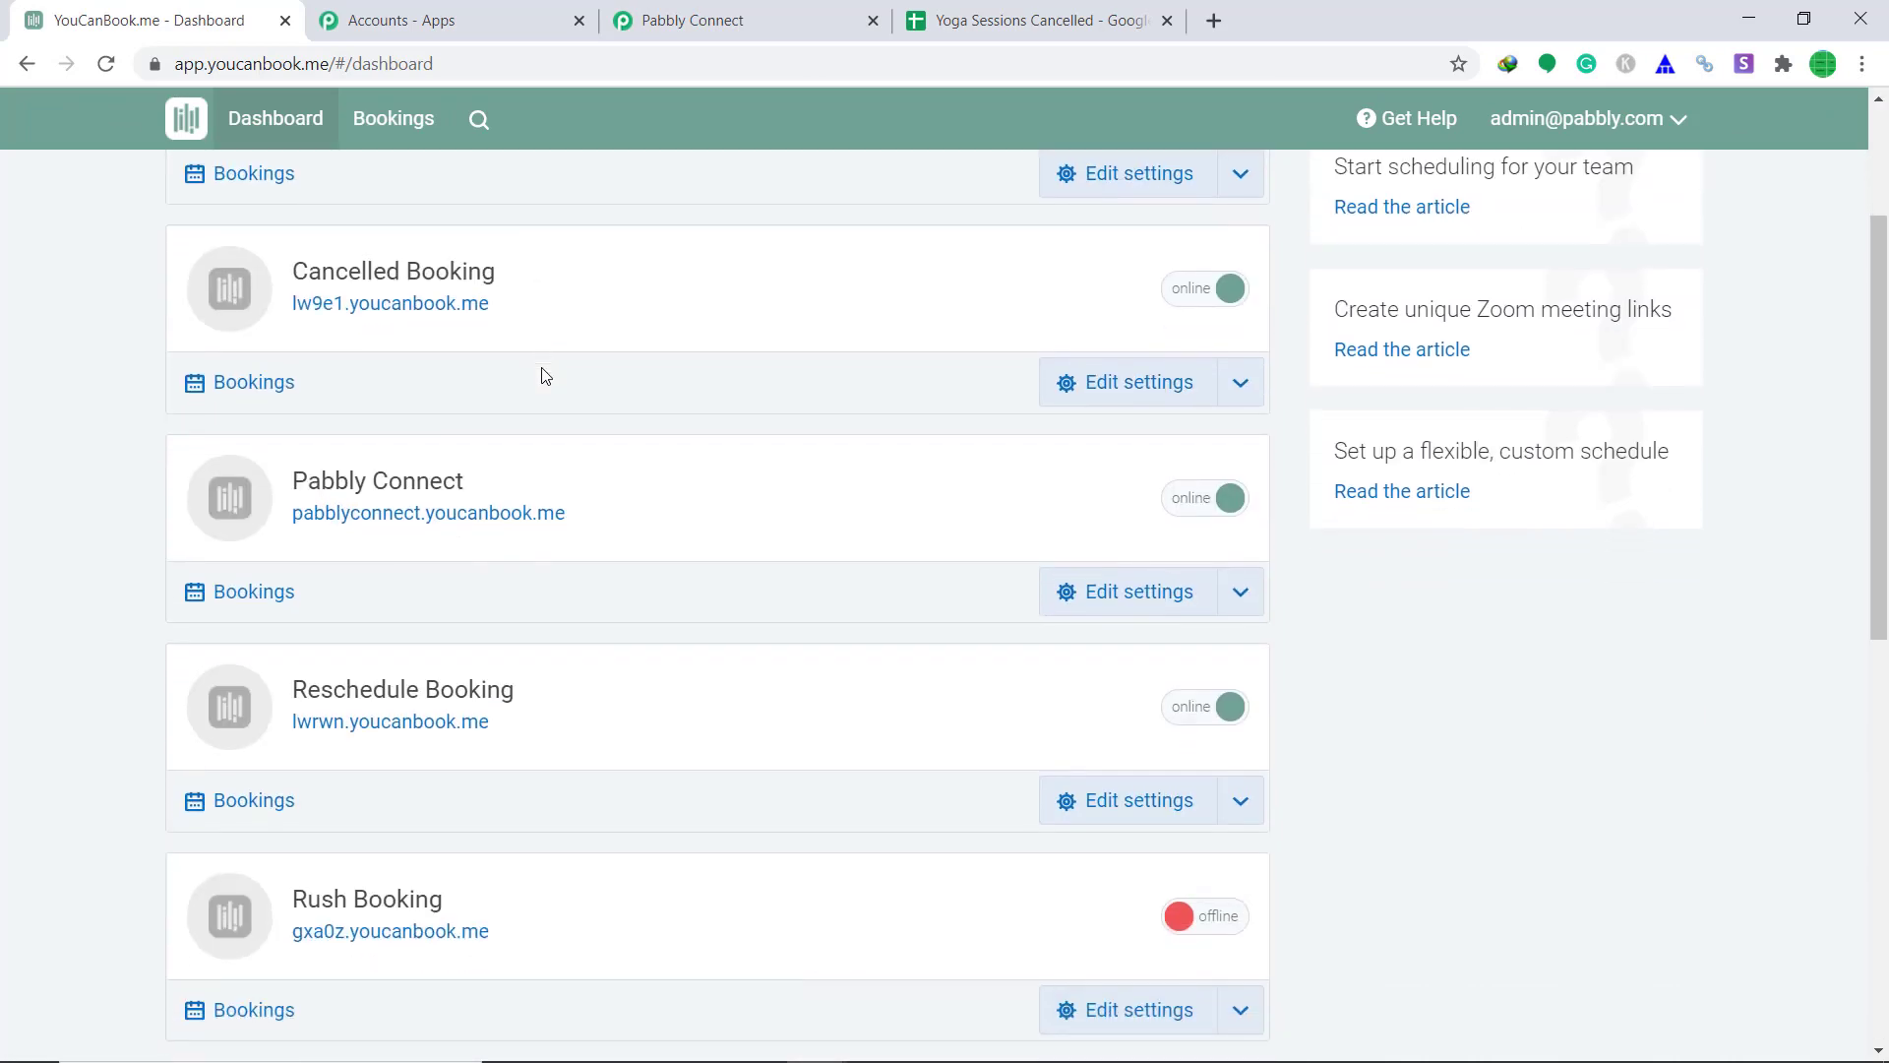
pyautogui.scroll(-8, 541, 374)
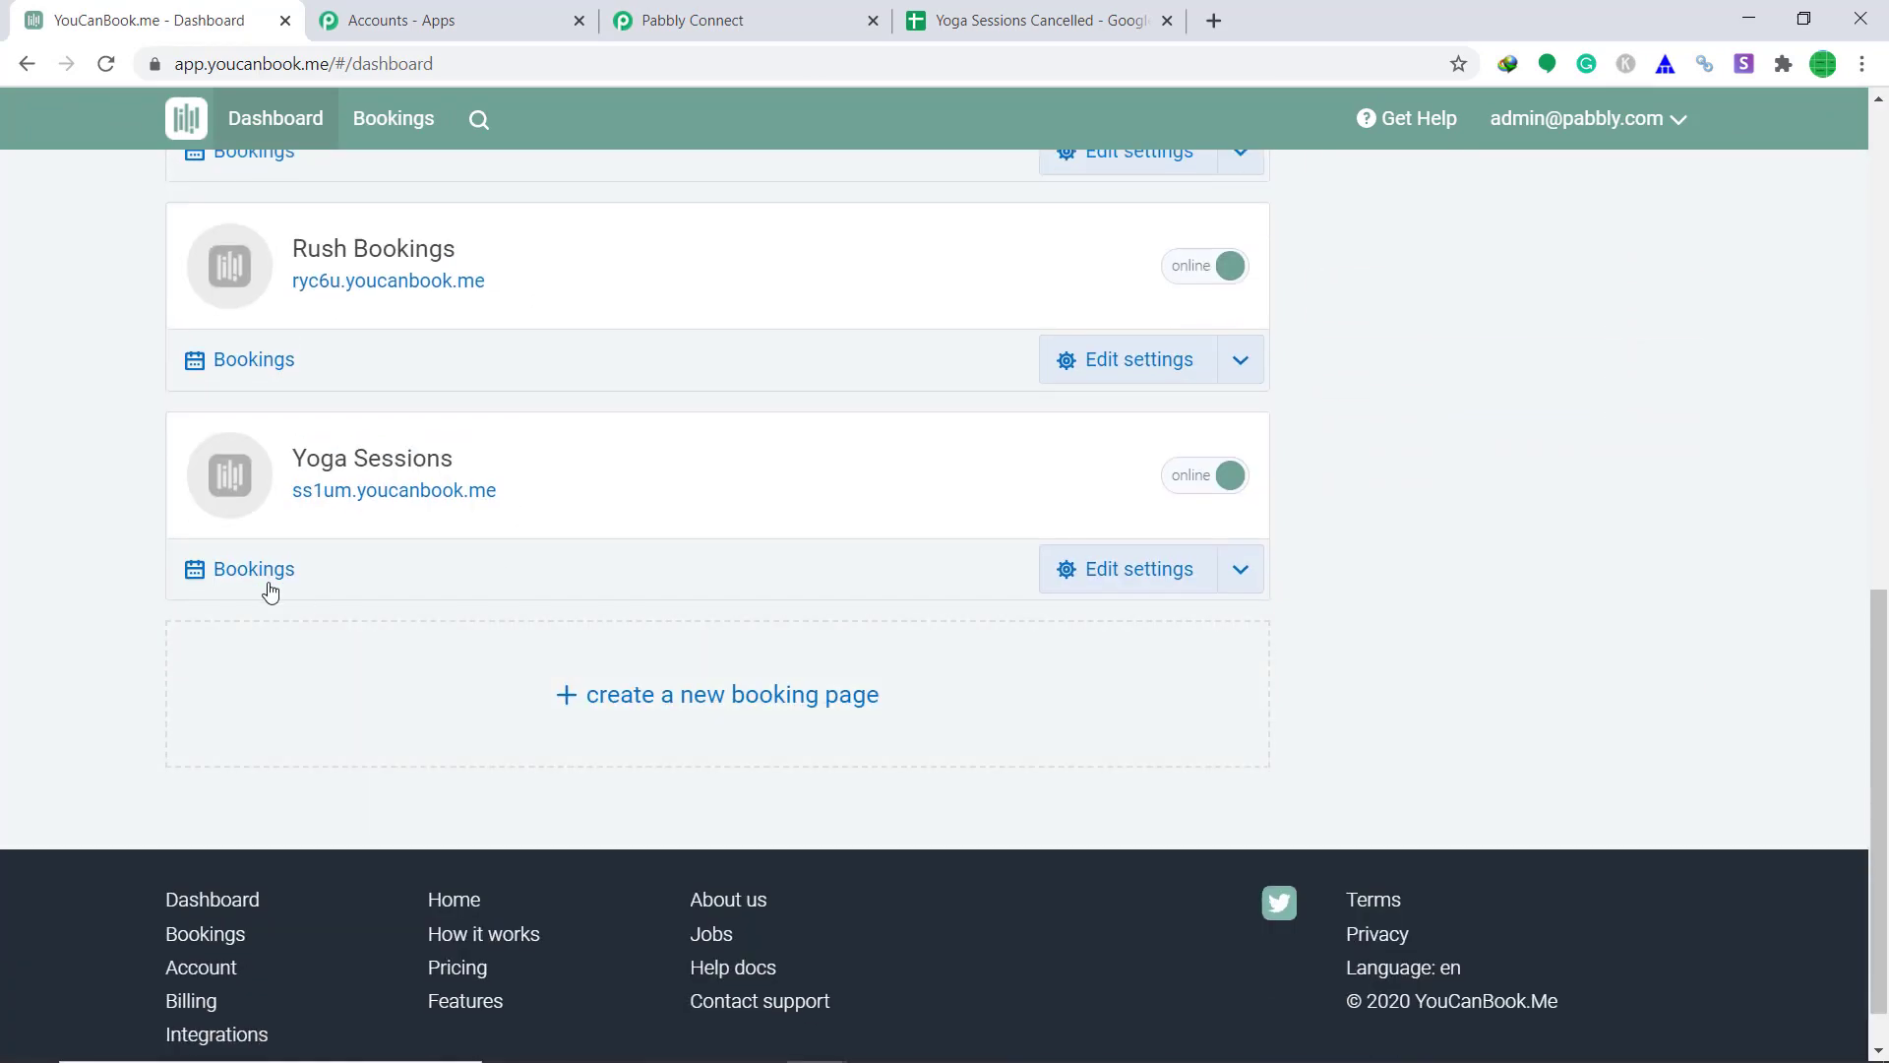
pyautogui.click(264, 581)
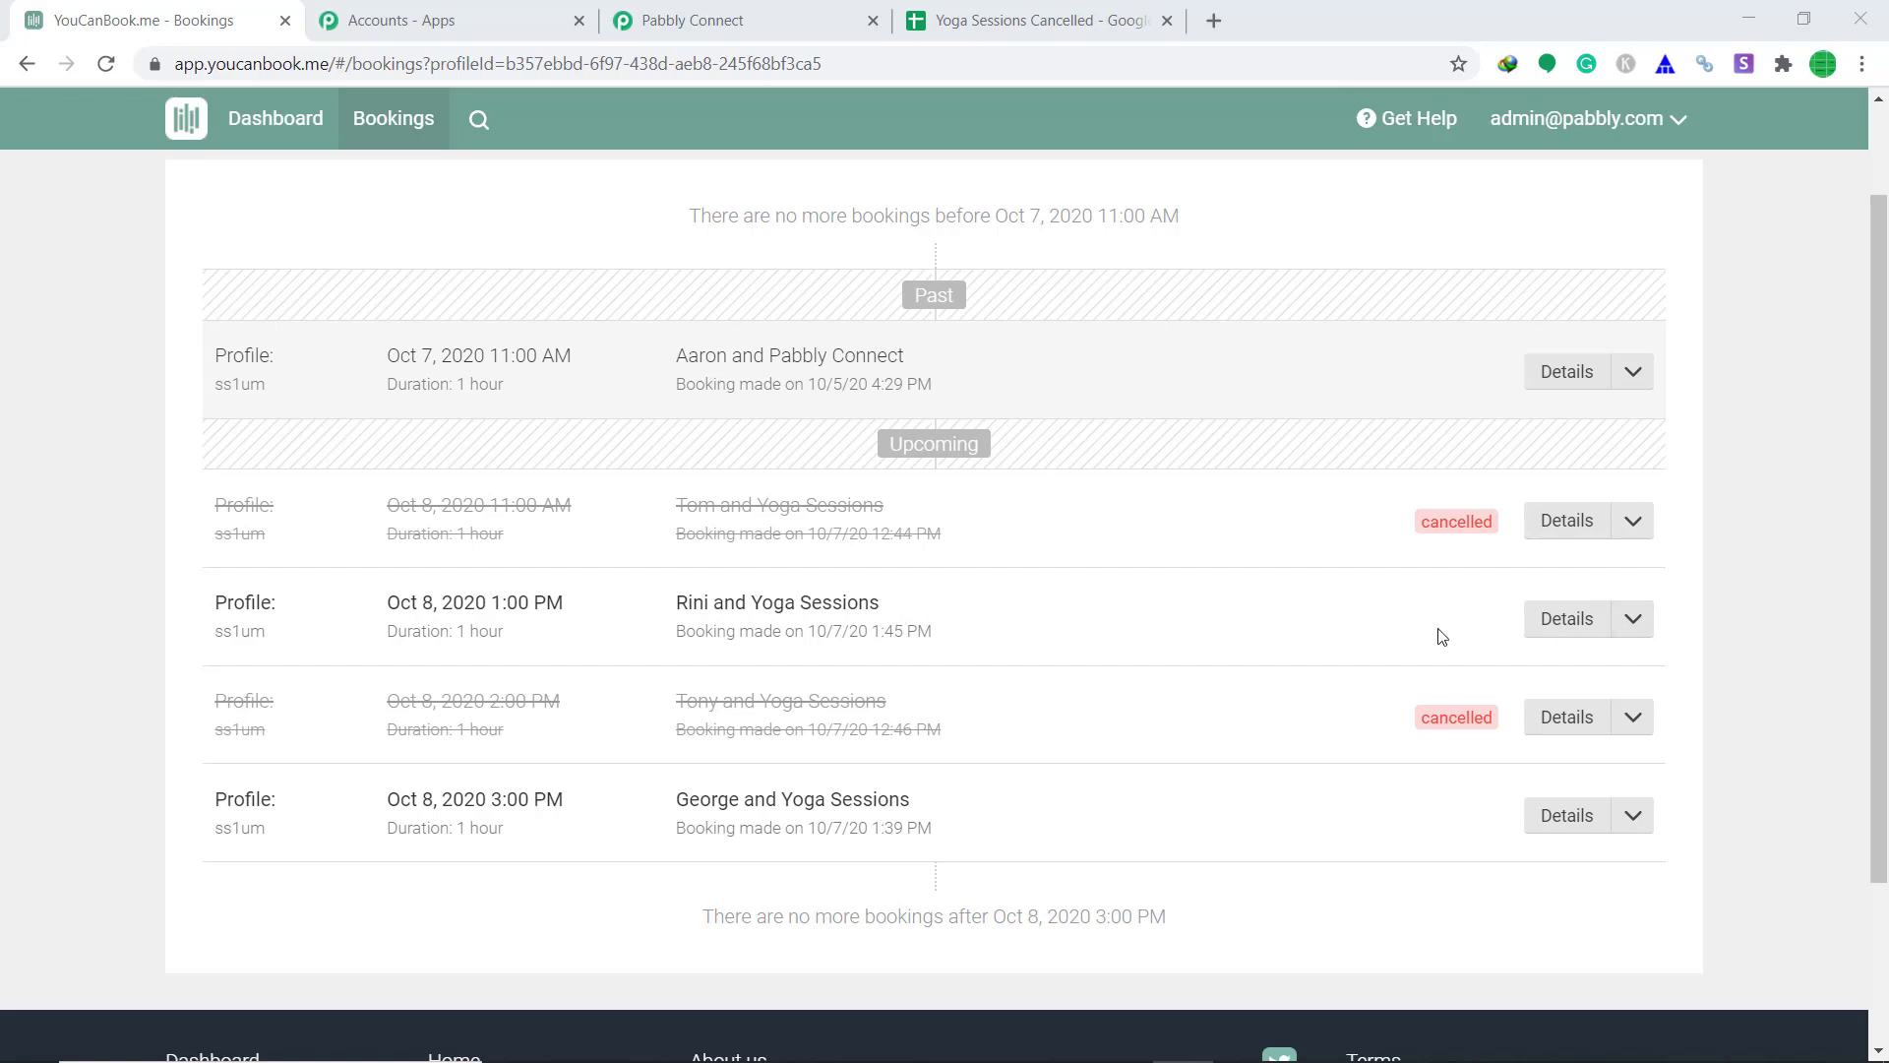
# Cancel the upcoming Yoga Sessions booking for Oct 8, 2020 1:00 PM and confirm the cancellation.
pyautogui.click(1632, 622)
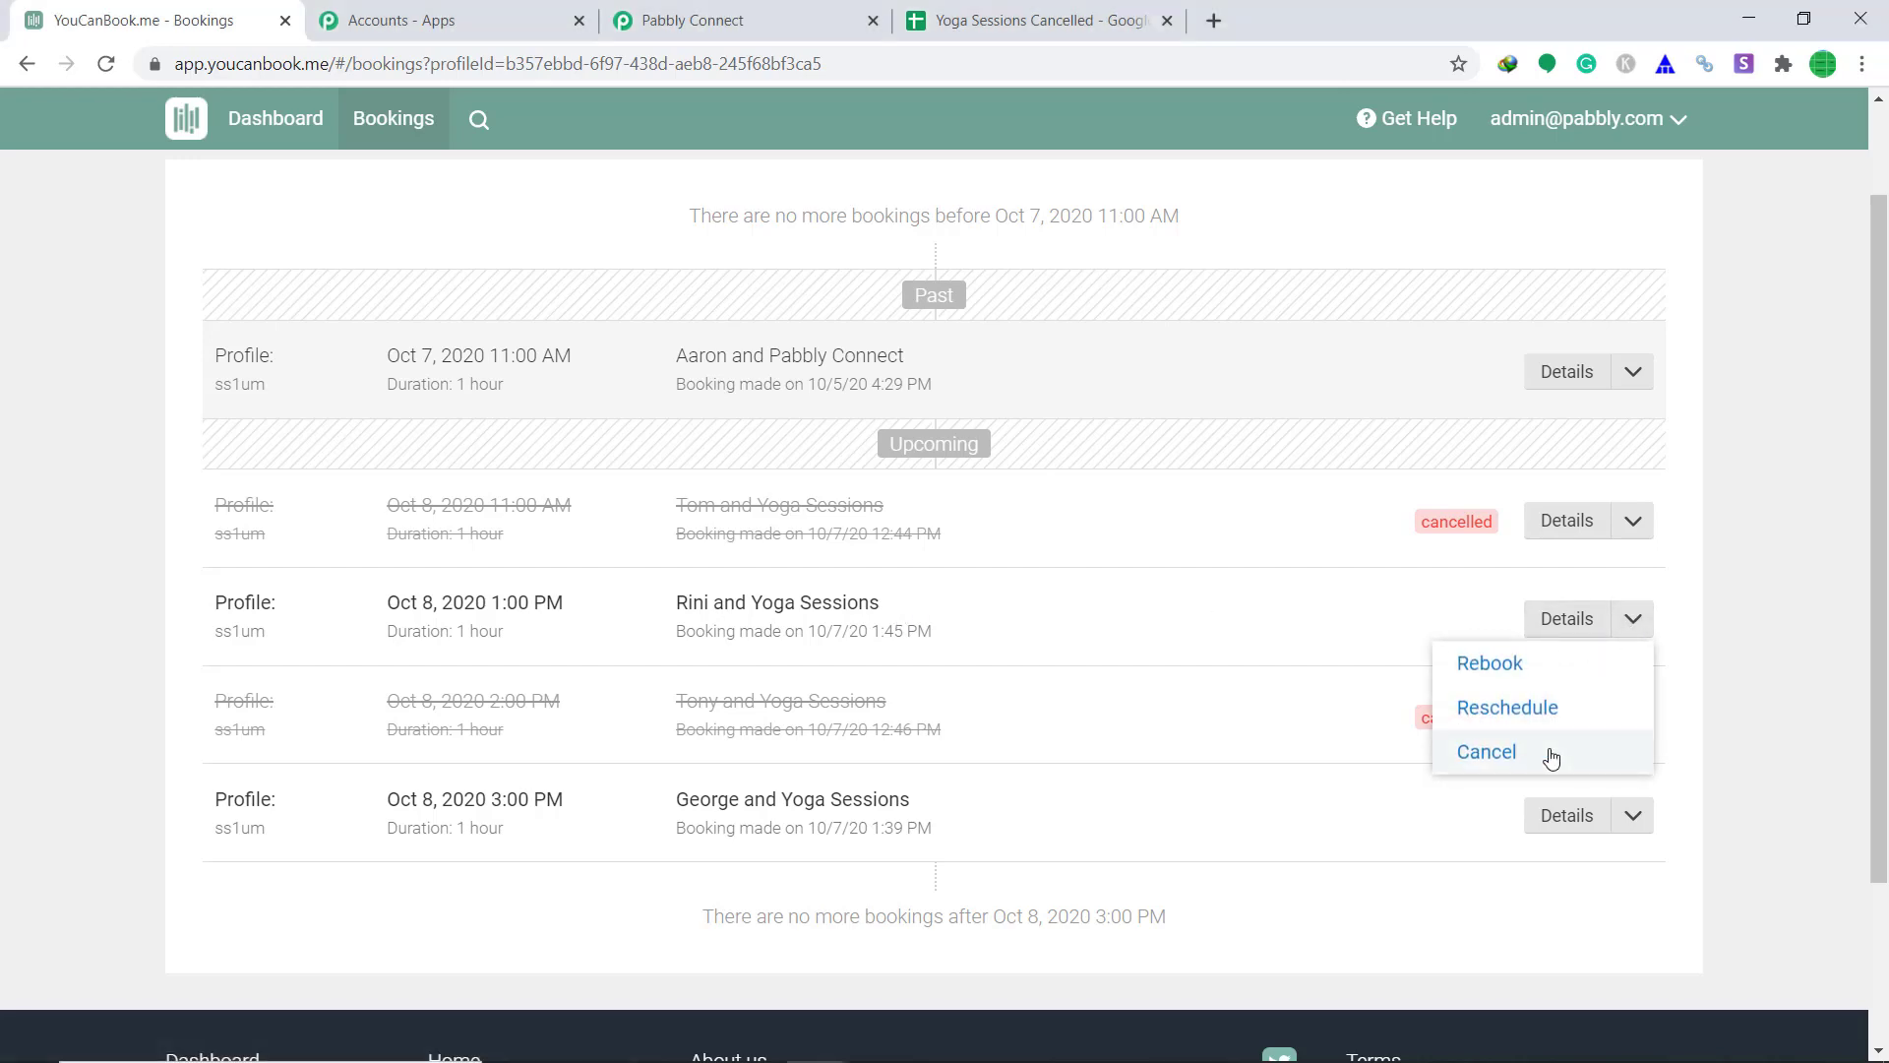
pyautogui.click(1552, 754)
pyautogui.click(1308, 728)
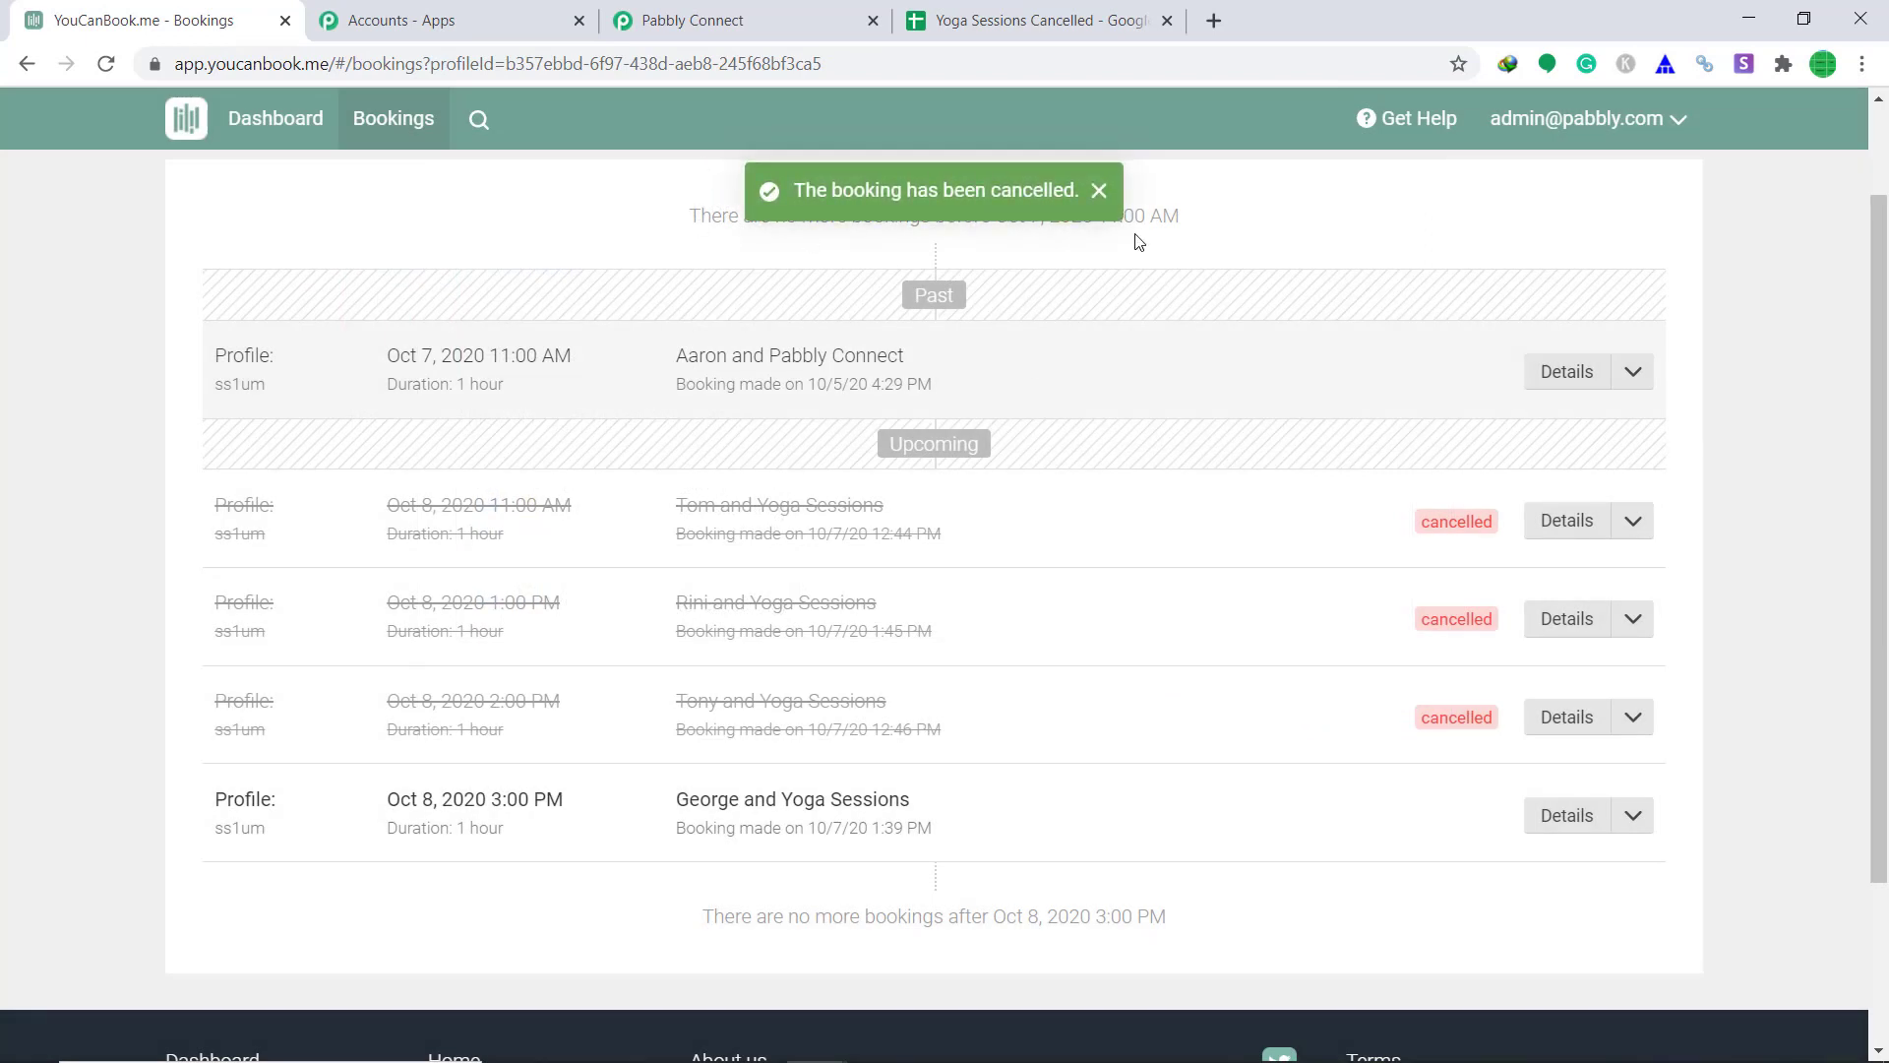
# Switch to Pabbly Connect, review the captured webhook response, and add an action step below the YouCanBook.Me trigger.
pyautogui.click(776, 8)
pyautogui.scroll(-5, 1092, 582)
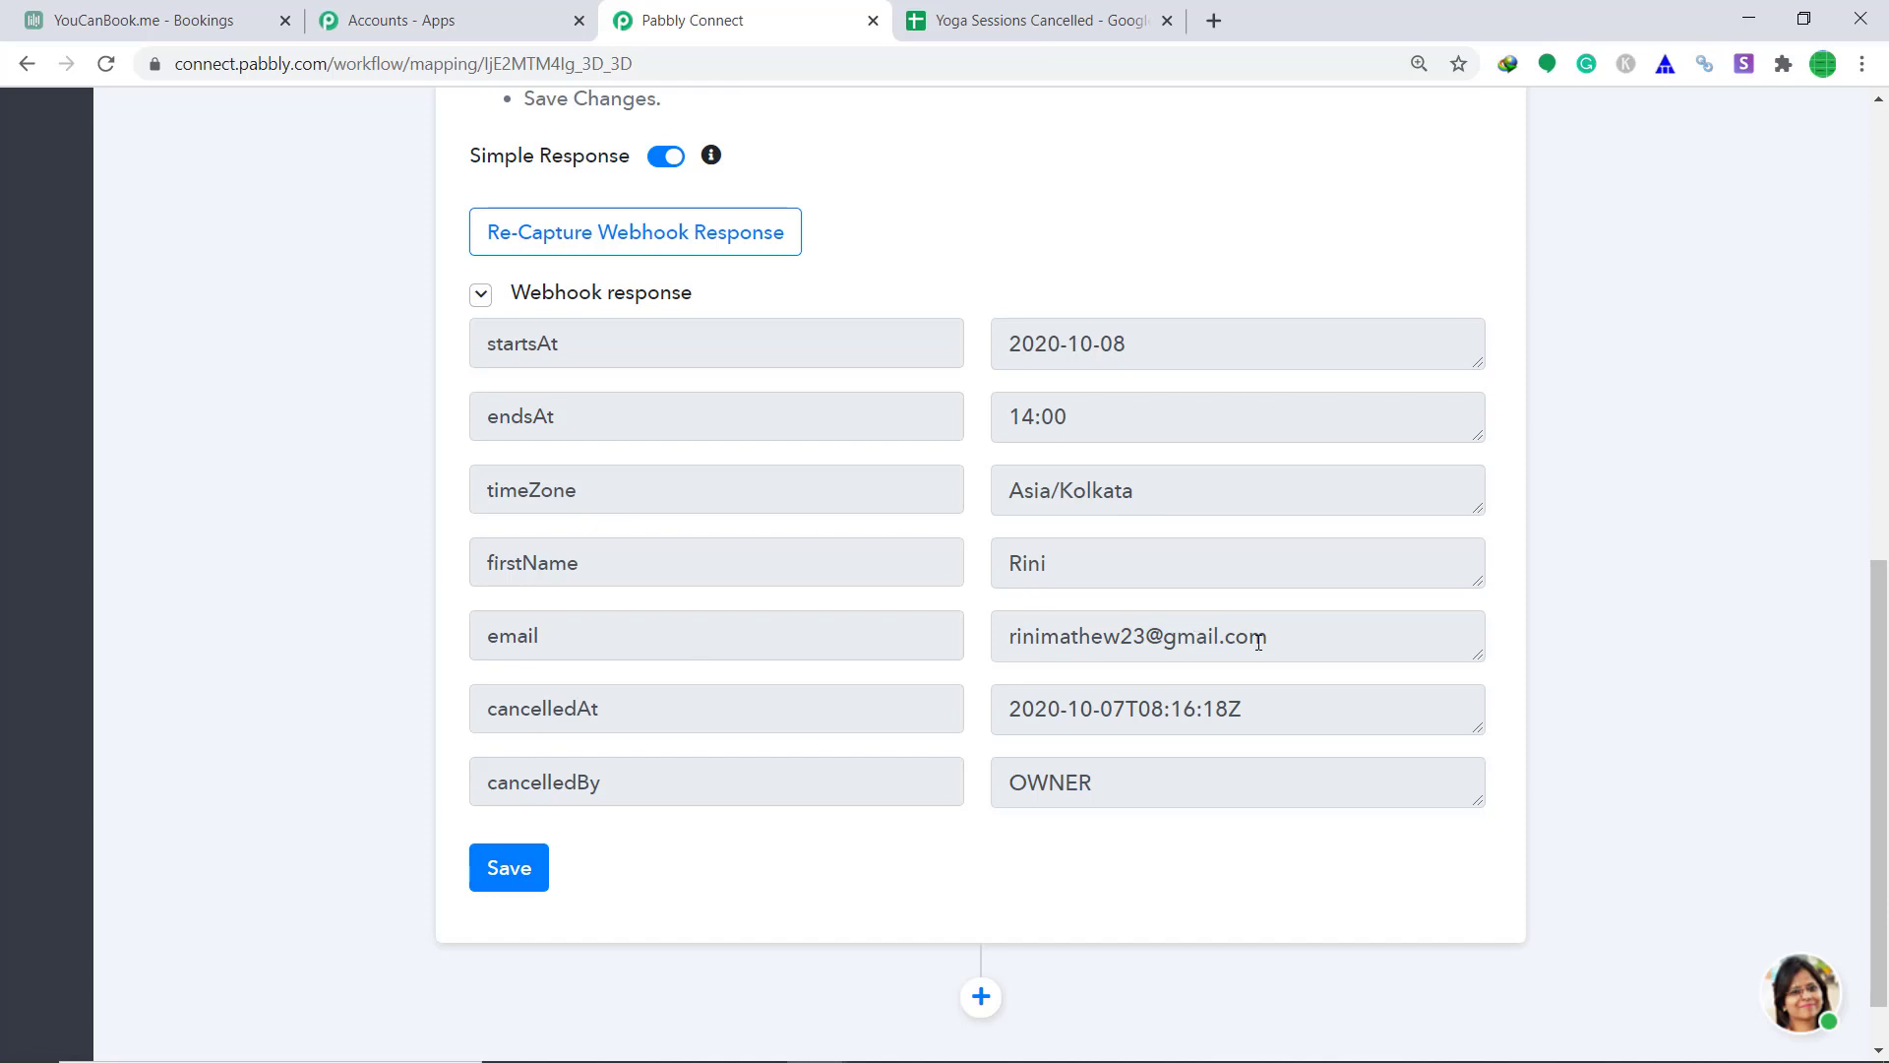
pyautogui.scroll(-1, 1326, 637)
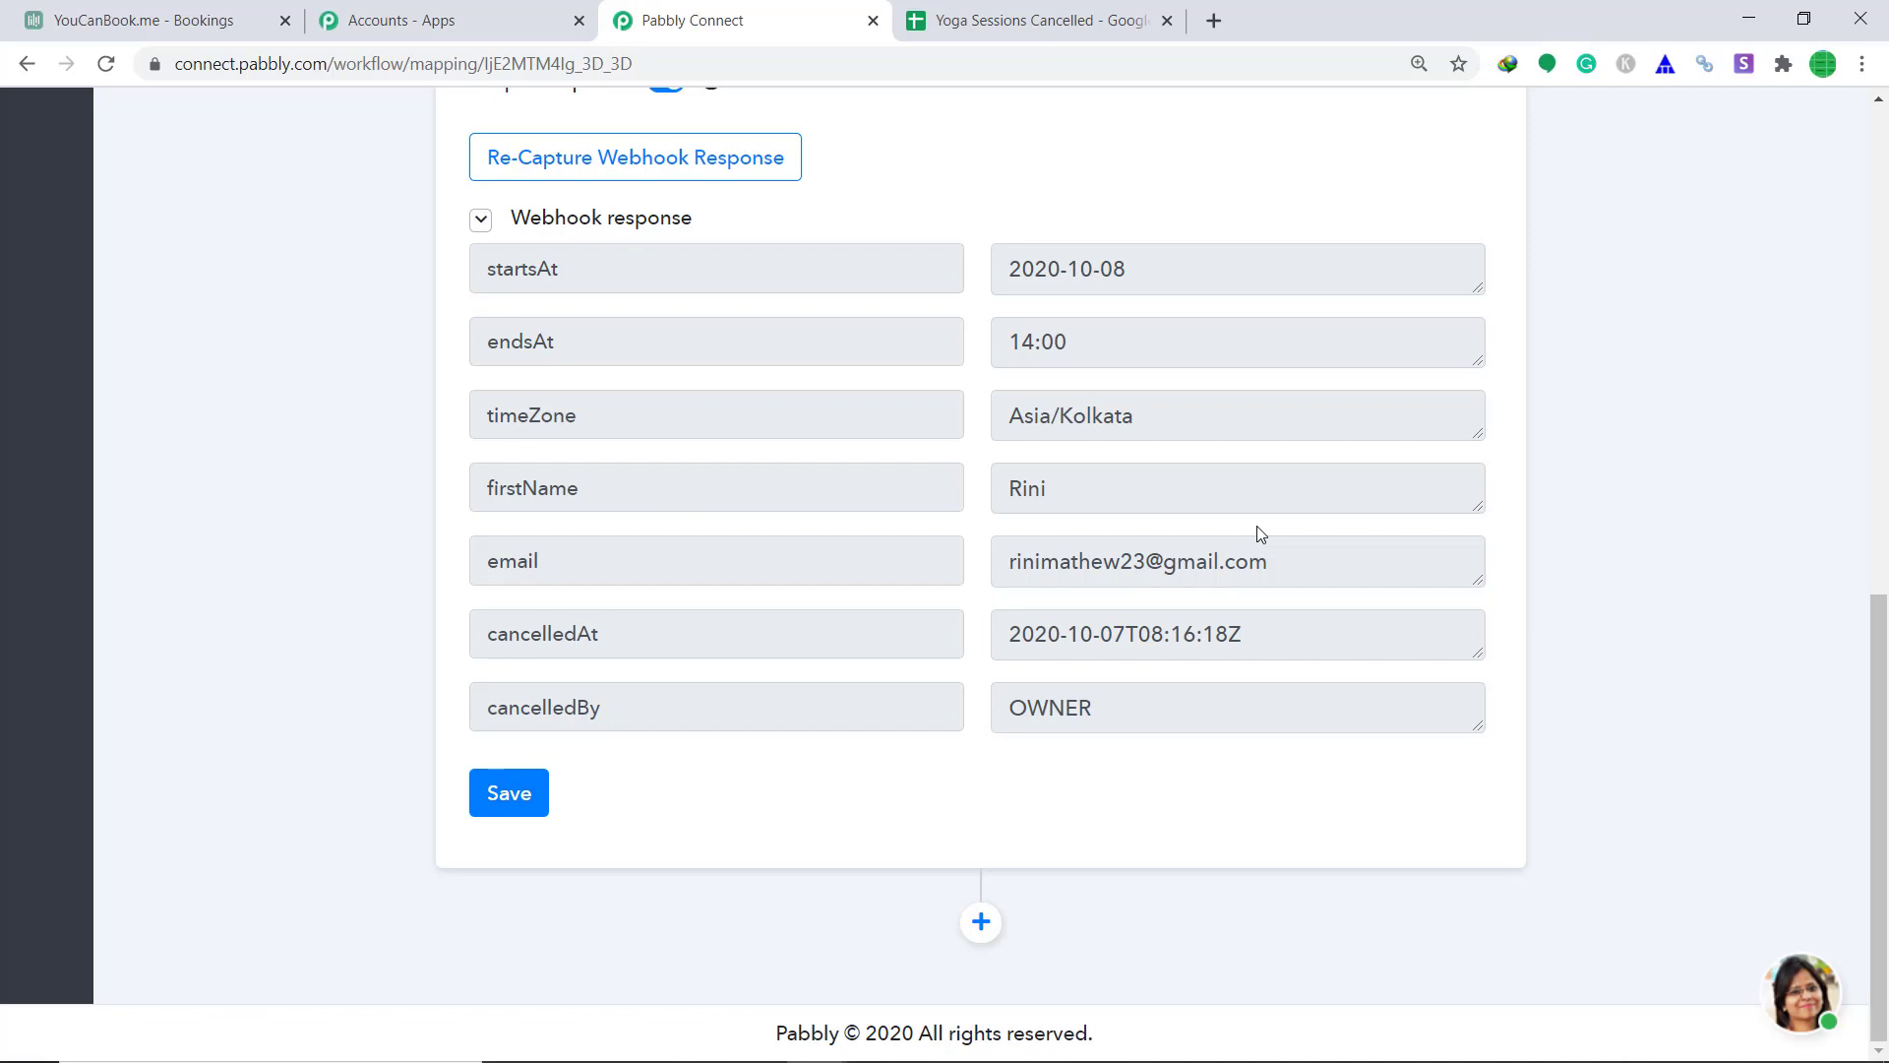
pyautogui.click(981, 921)
pyautogui.scroll(-5, 1417, 618)
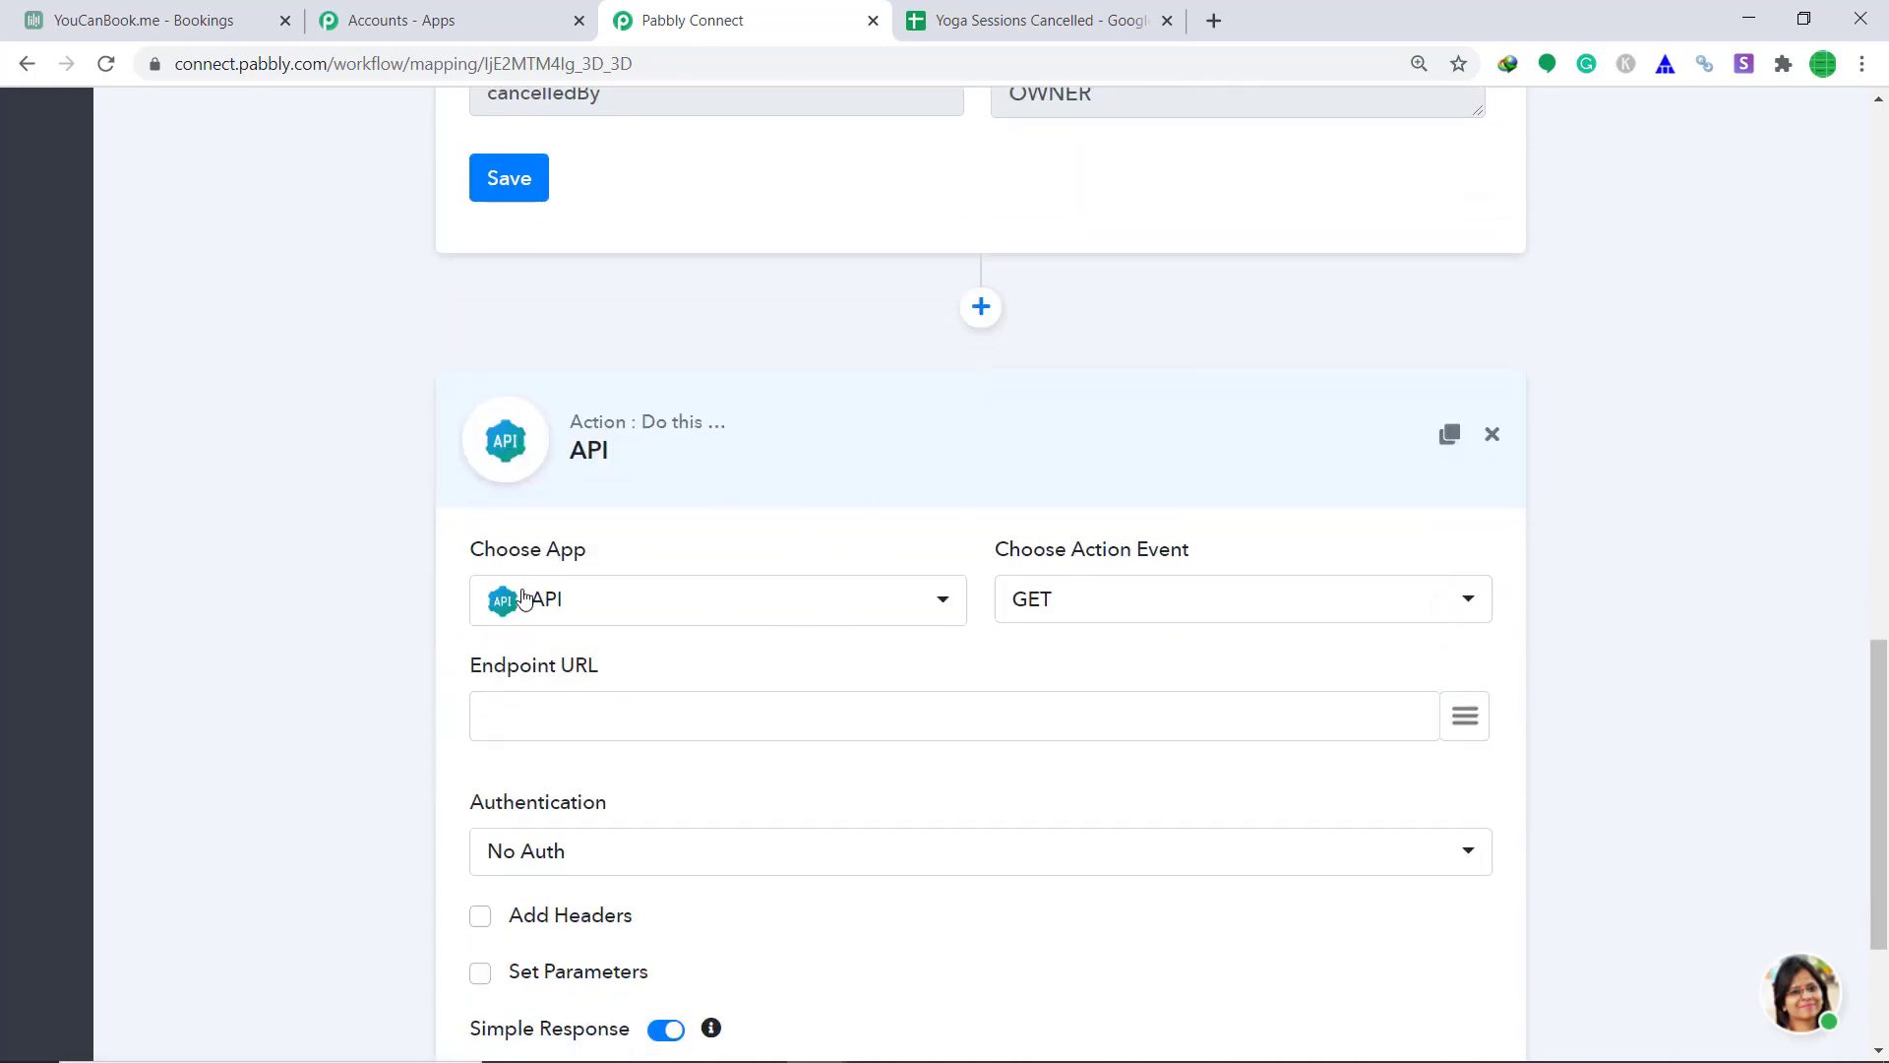
# Set the new action step's app to Google Sheets and its method to Add New Row.
pyautogui.click(646, 617)
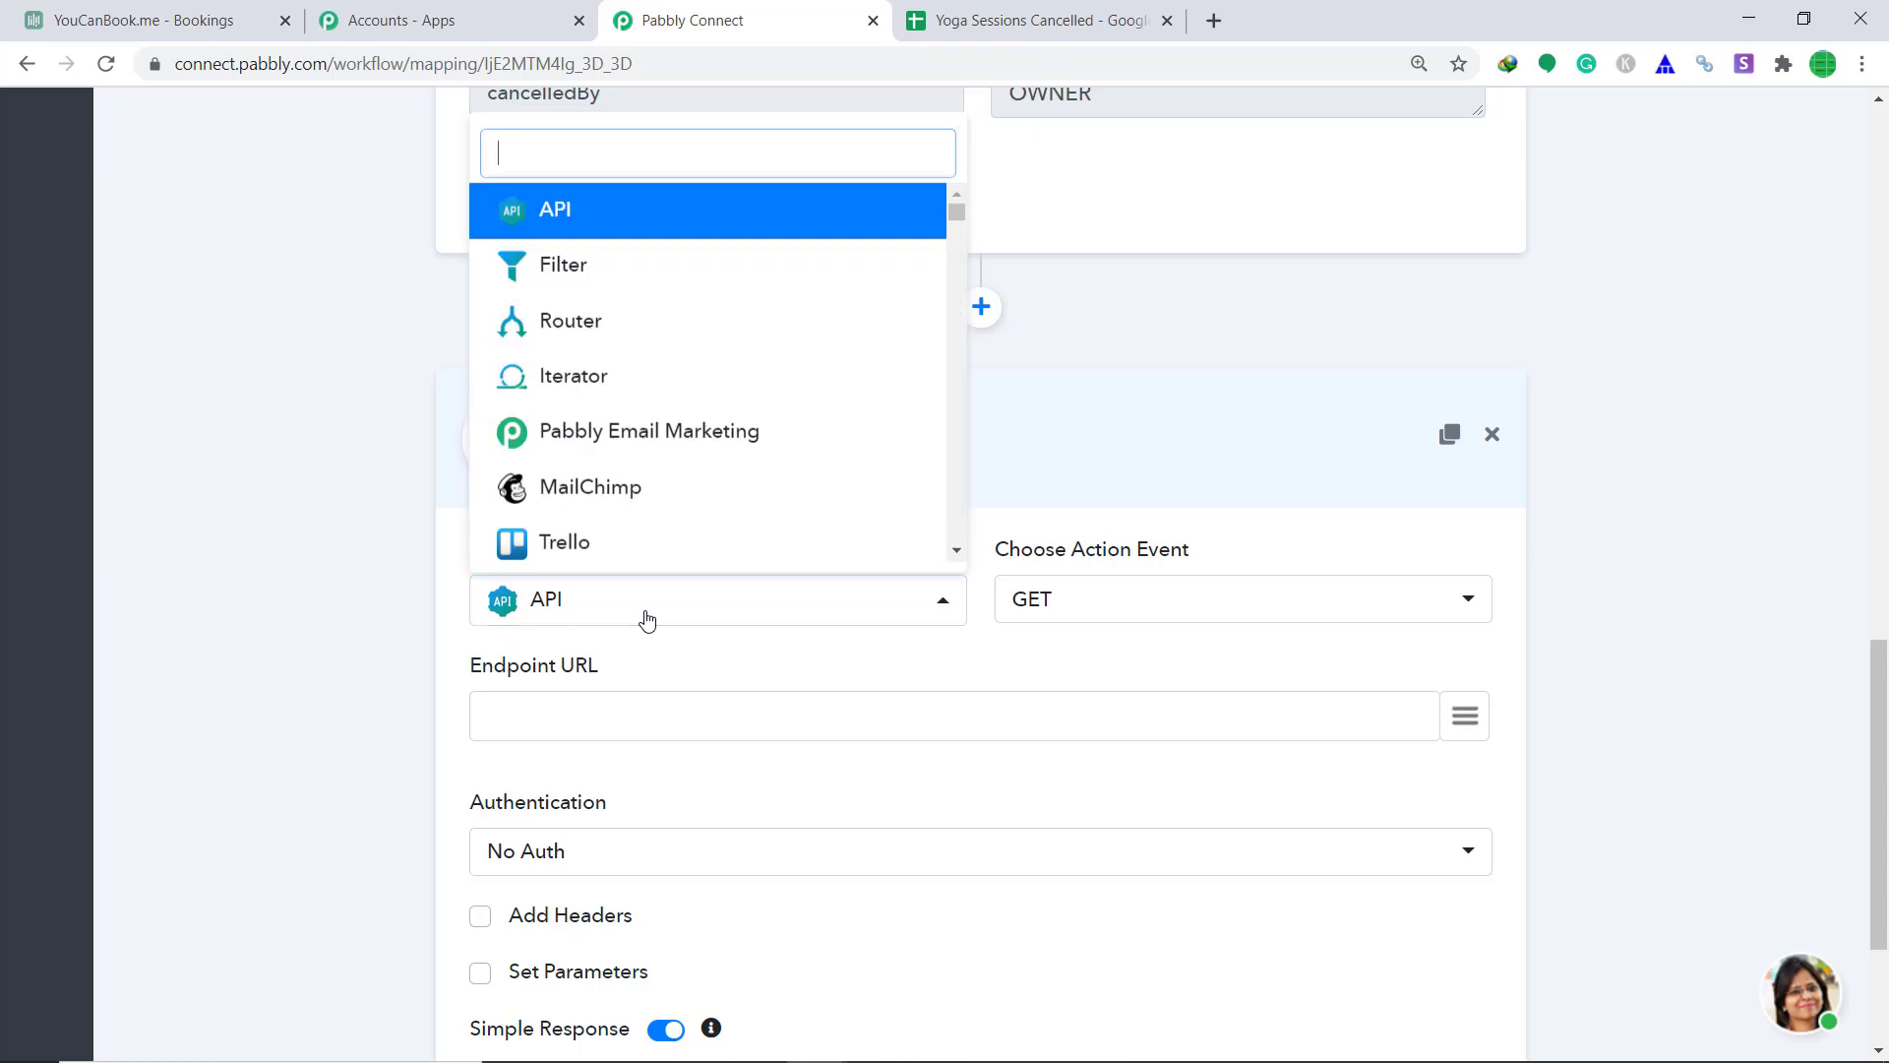
pyautogui.write('w')
pyautogui.press('BackSpace')
pyautogui.write('goo')
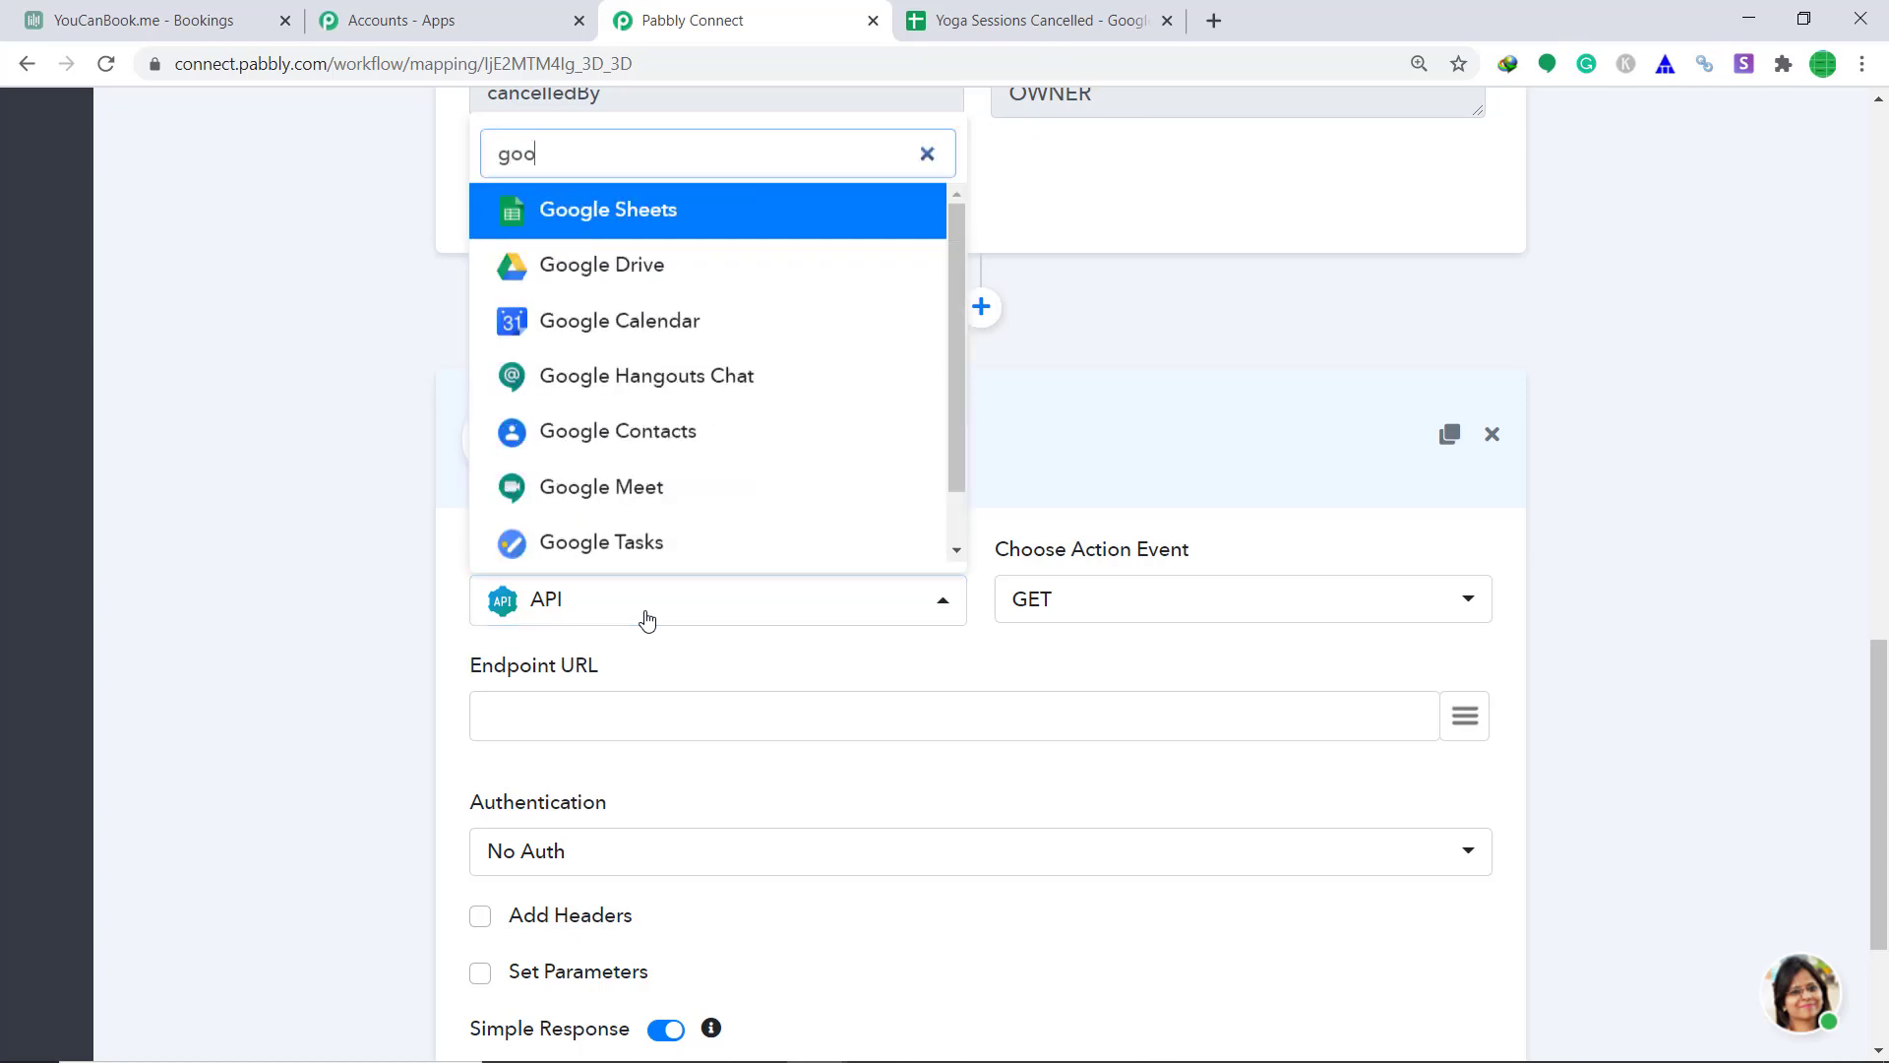
pyautogui.click(677, 210)
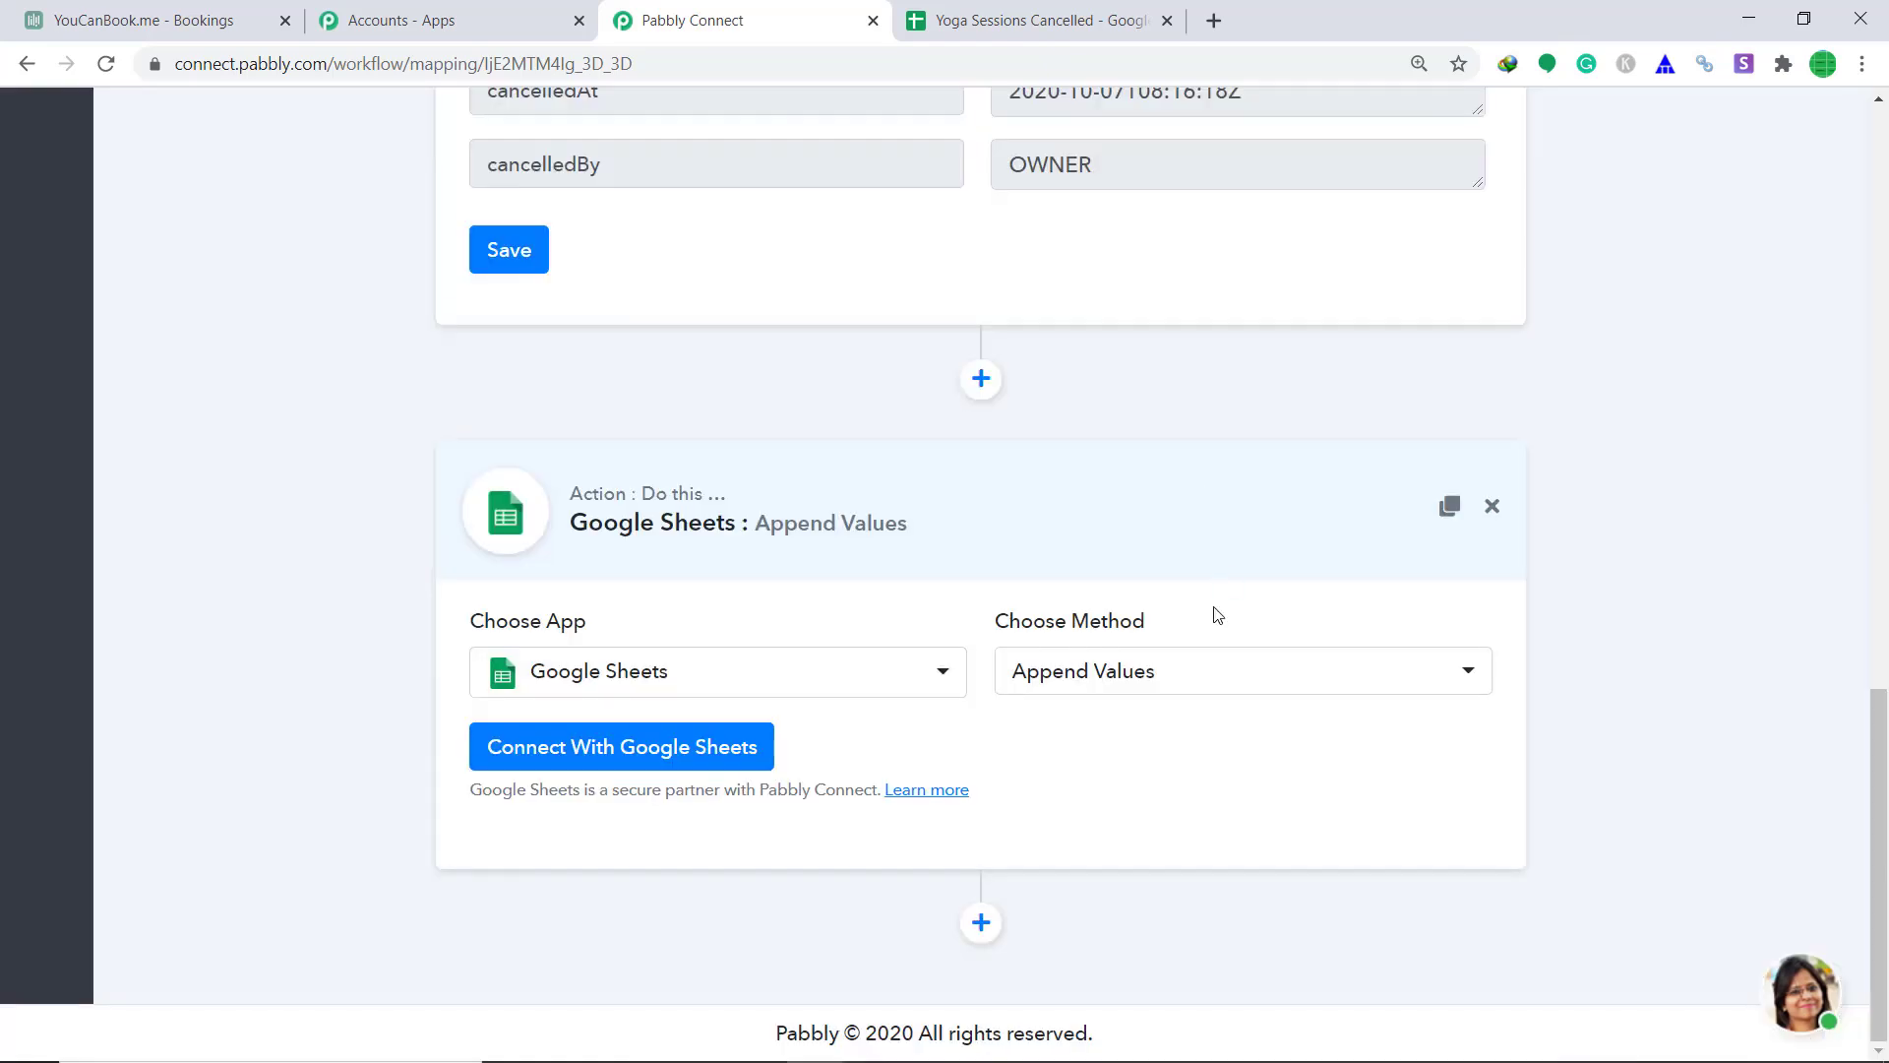
pyautogui.click(1077, 687)
pyautogui.click(1086, 552)
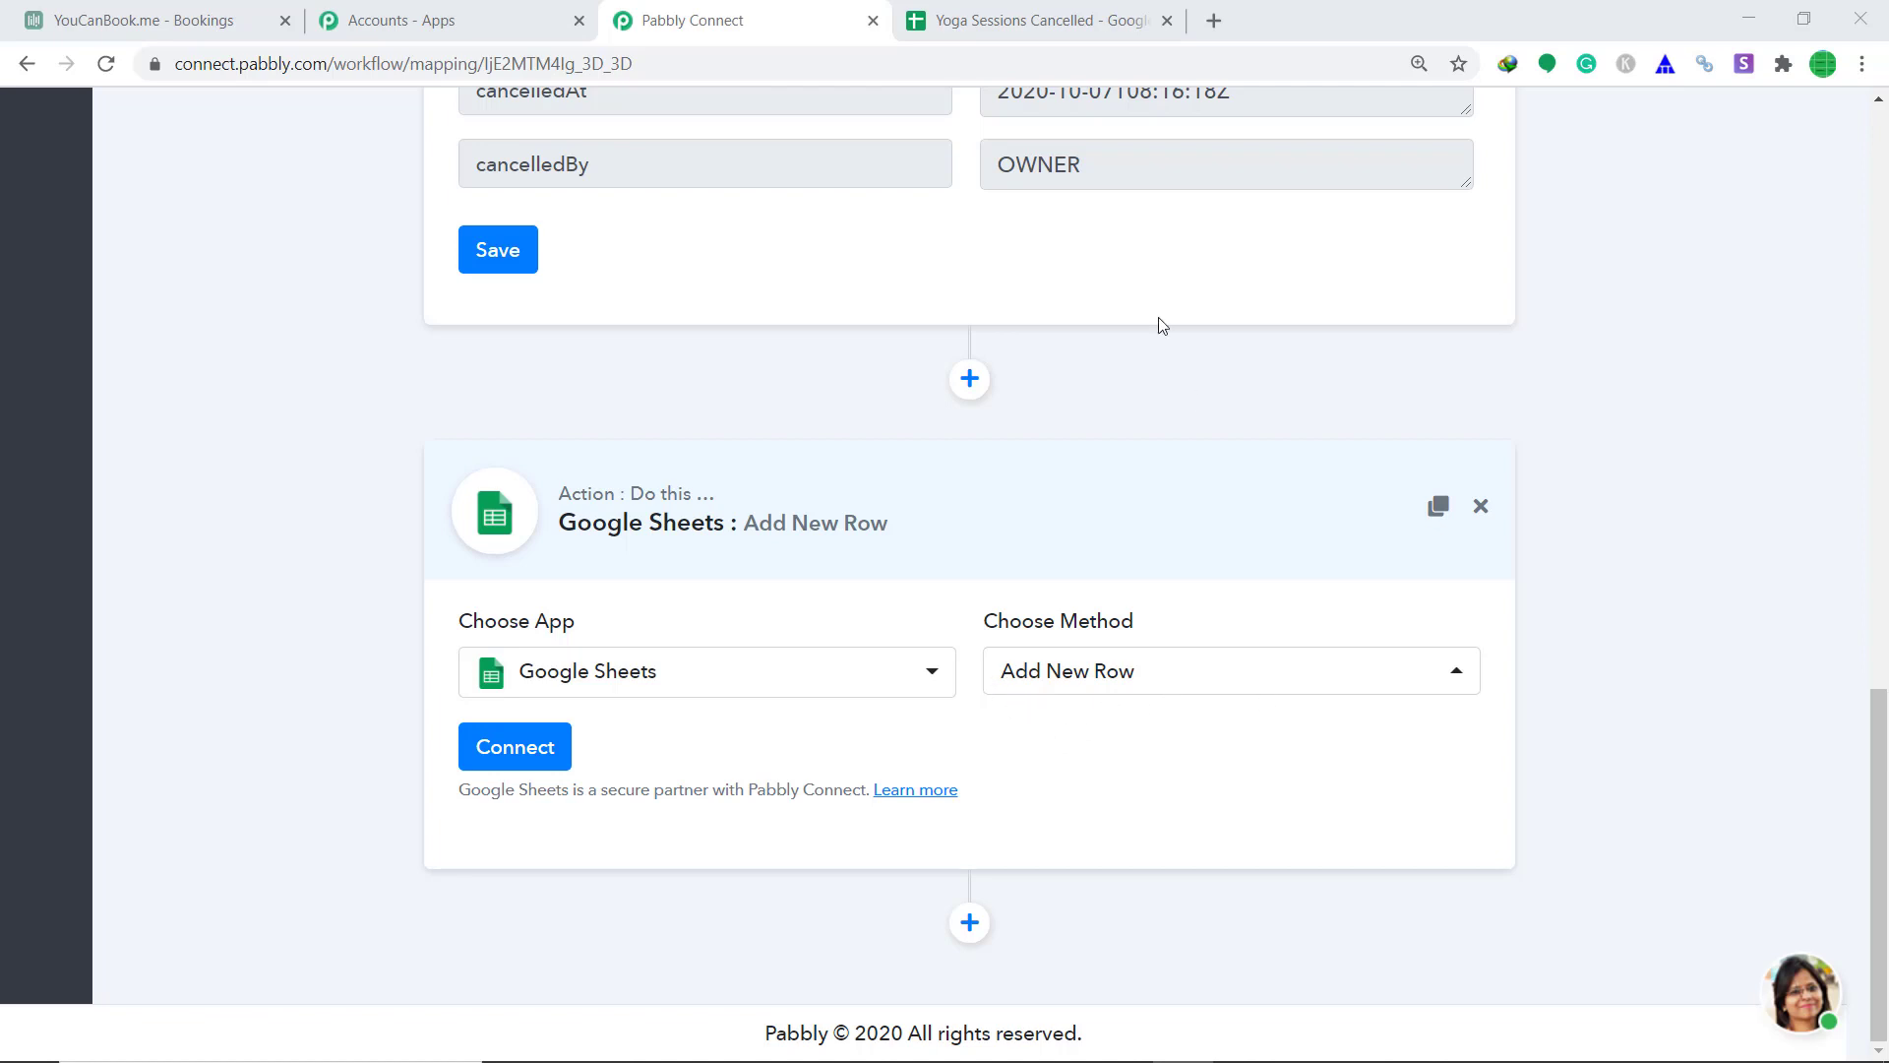
# Check the column headers of the Yoga Sessions Cancelled spreadsheet and authorize Google Sheets in Pabbly Connect with new credentials for the first listed Google account.
pyautogui.click(1045, 20)
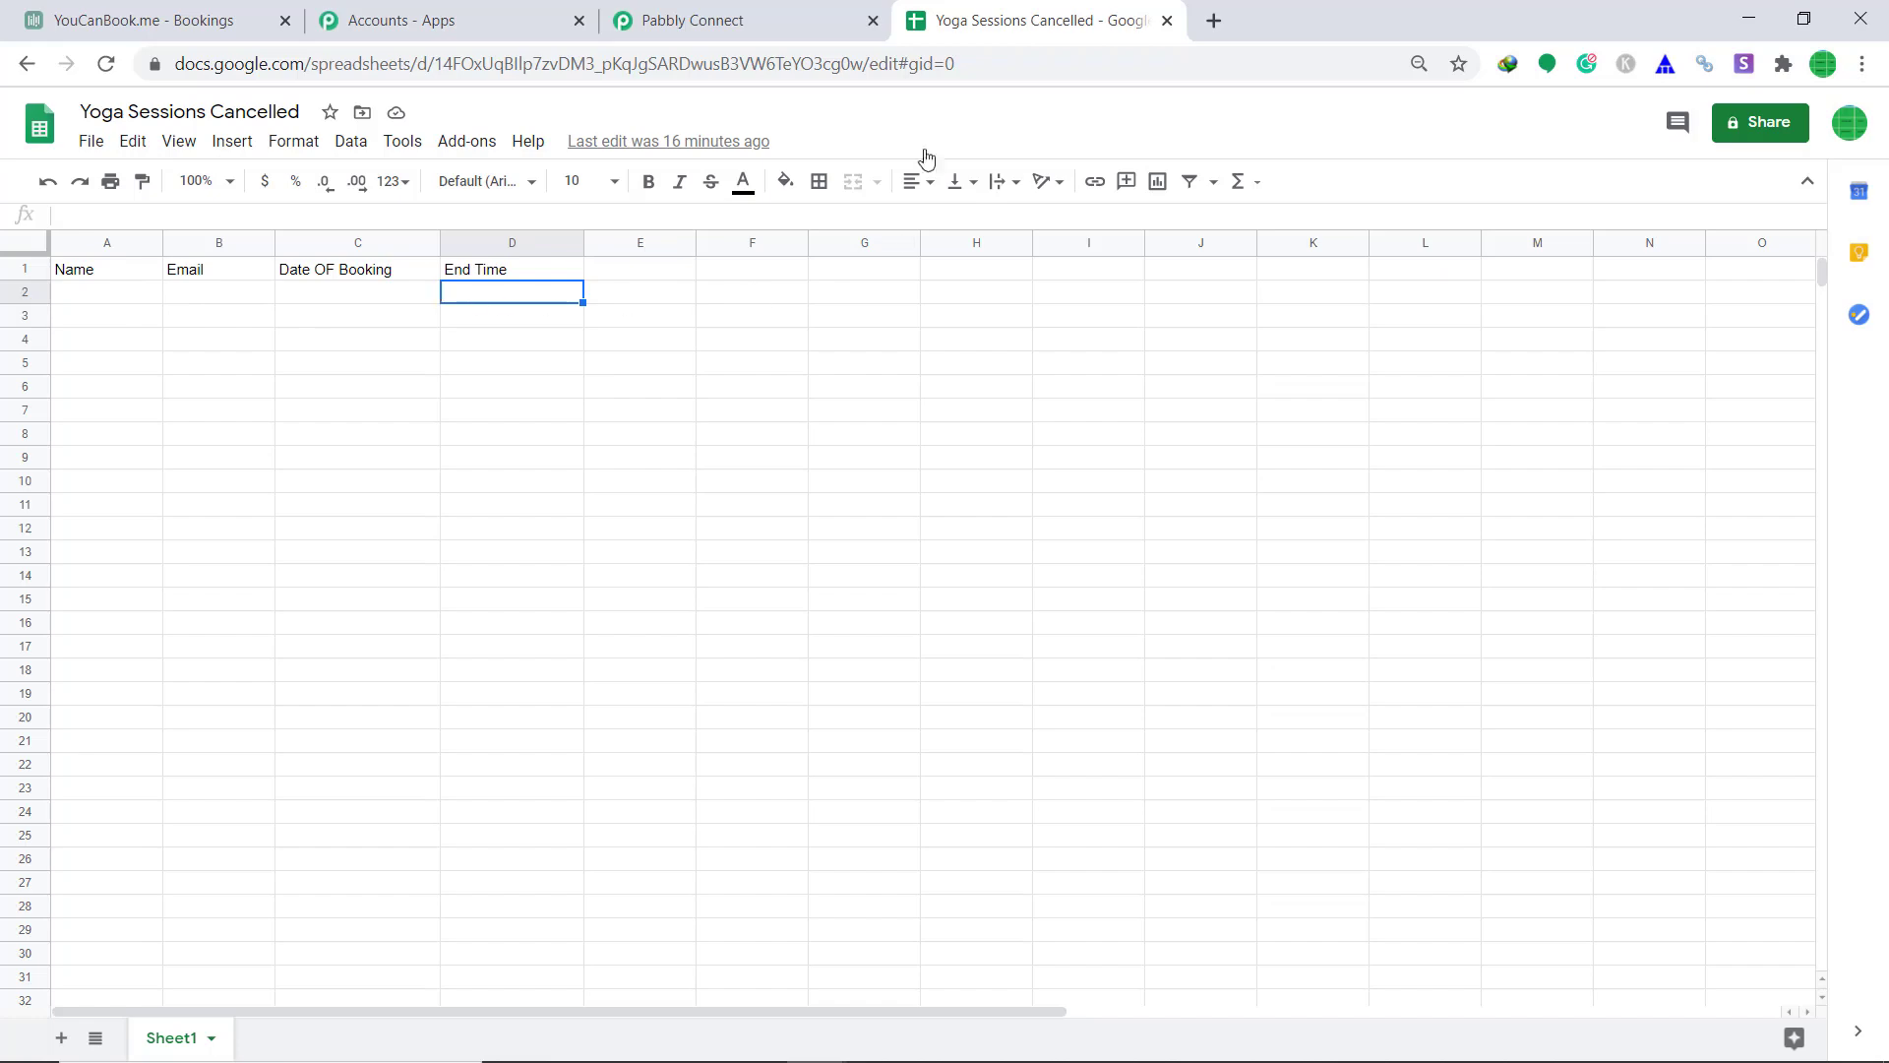
pyautogui.click(719, 12)
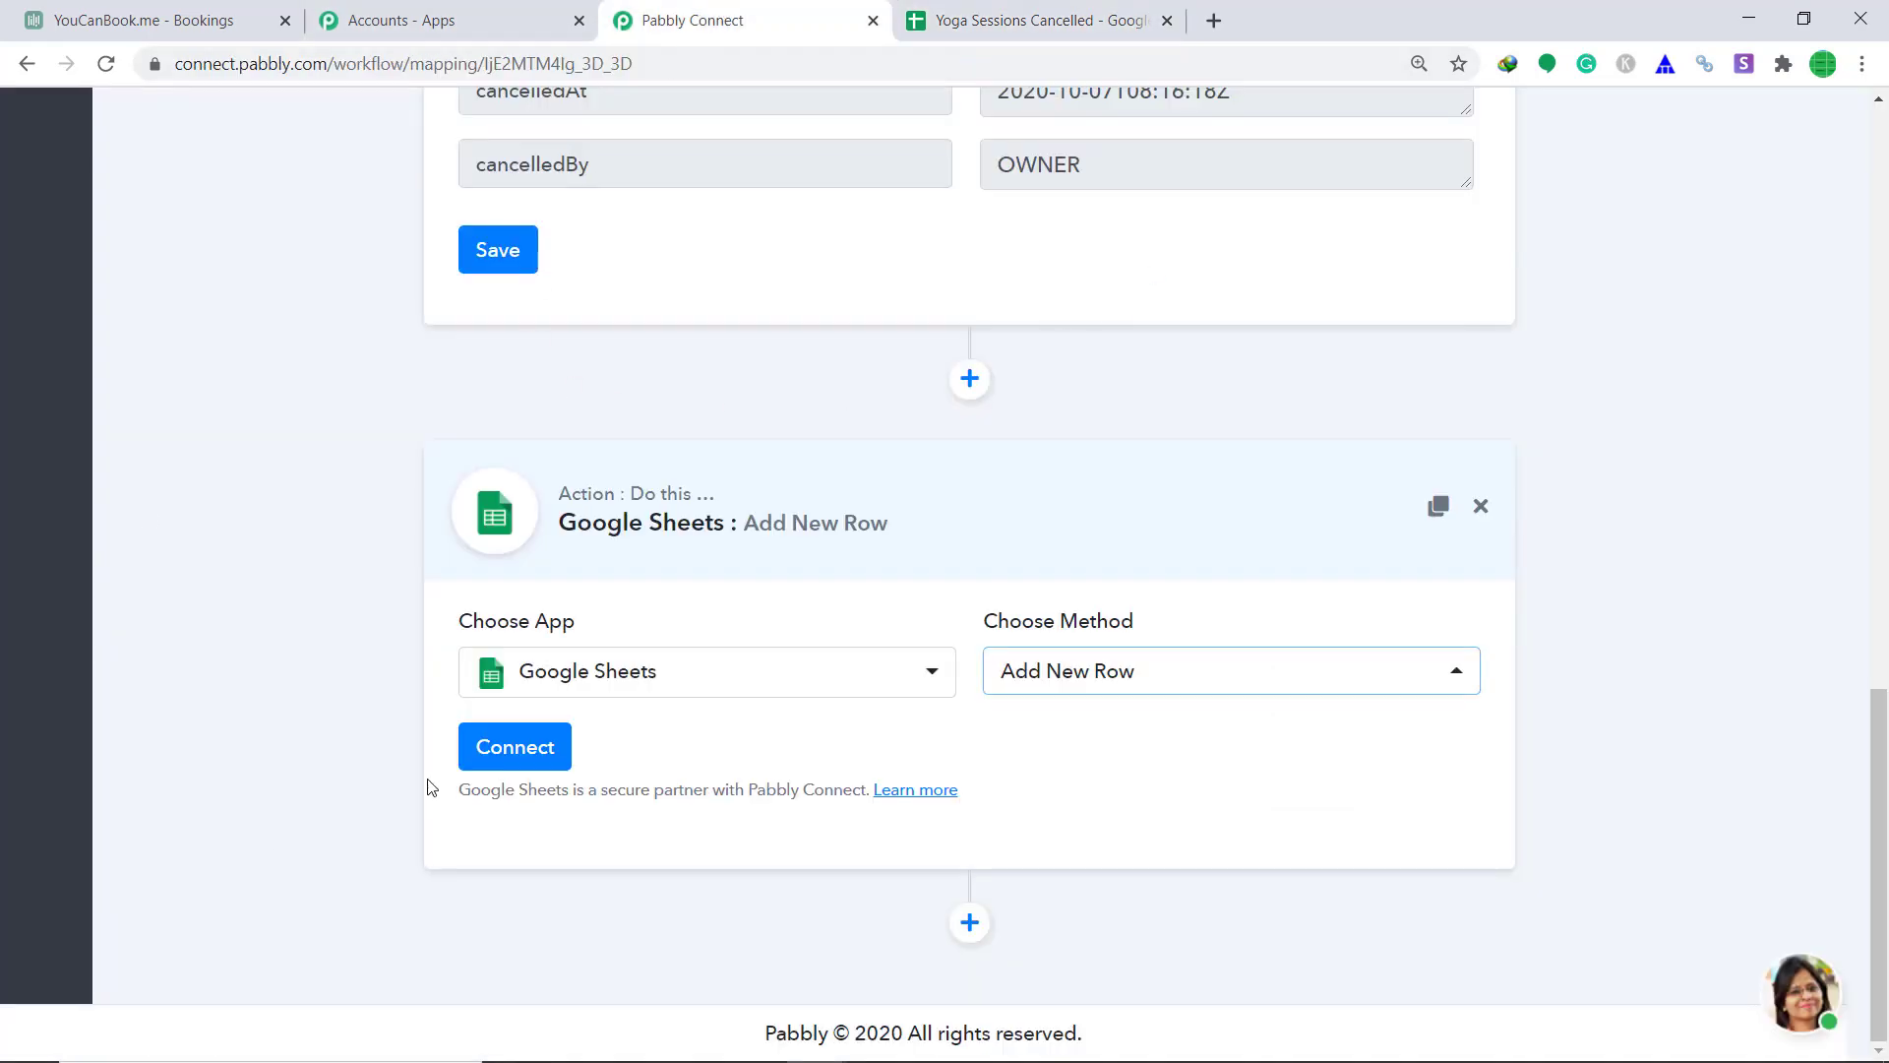
pyautogui.click(548, 757)
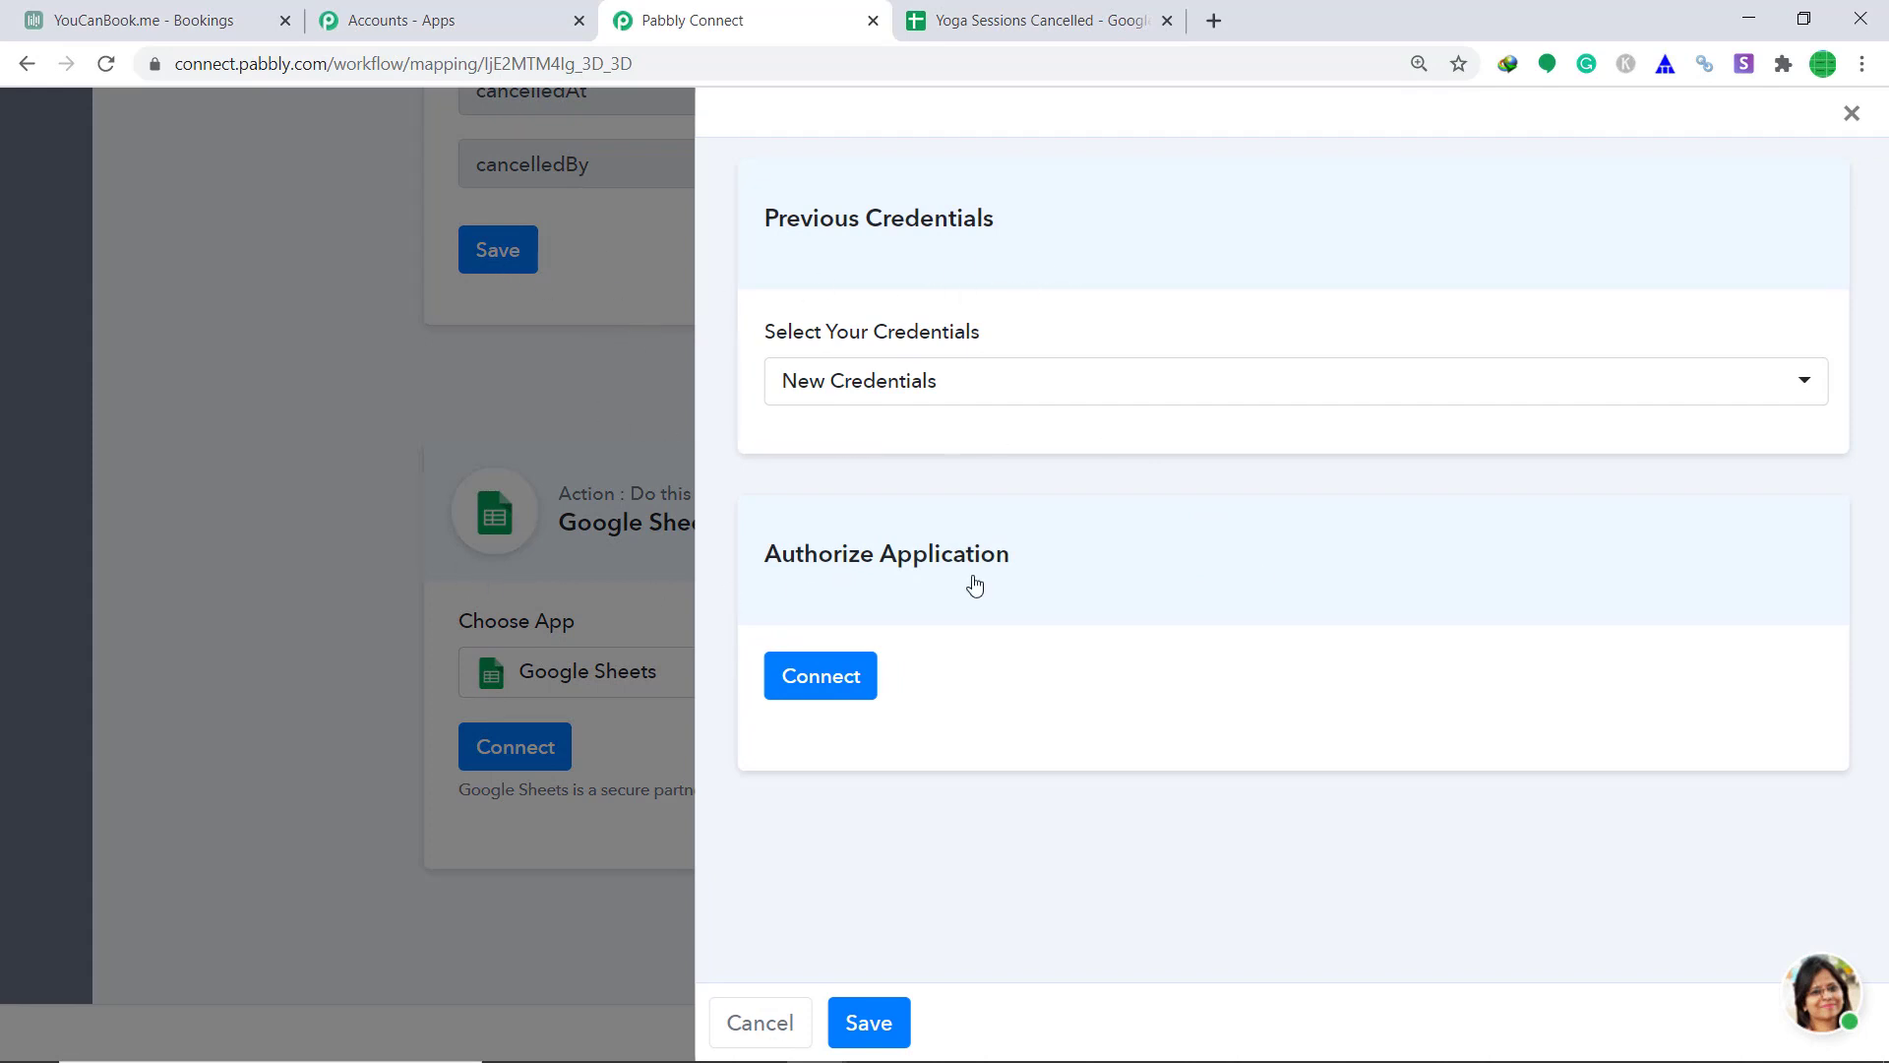
pyautogui.click(825, 677)
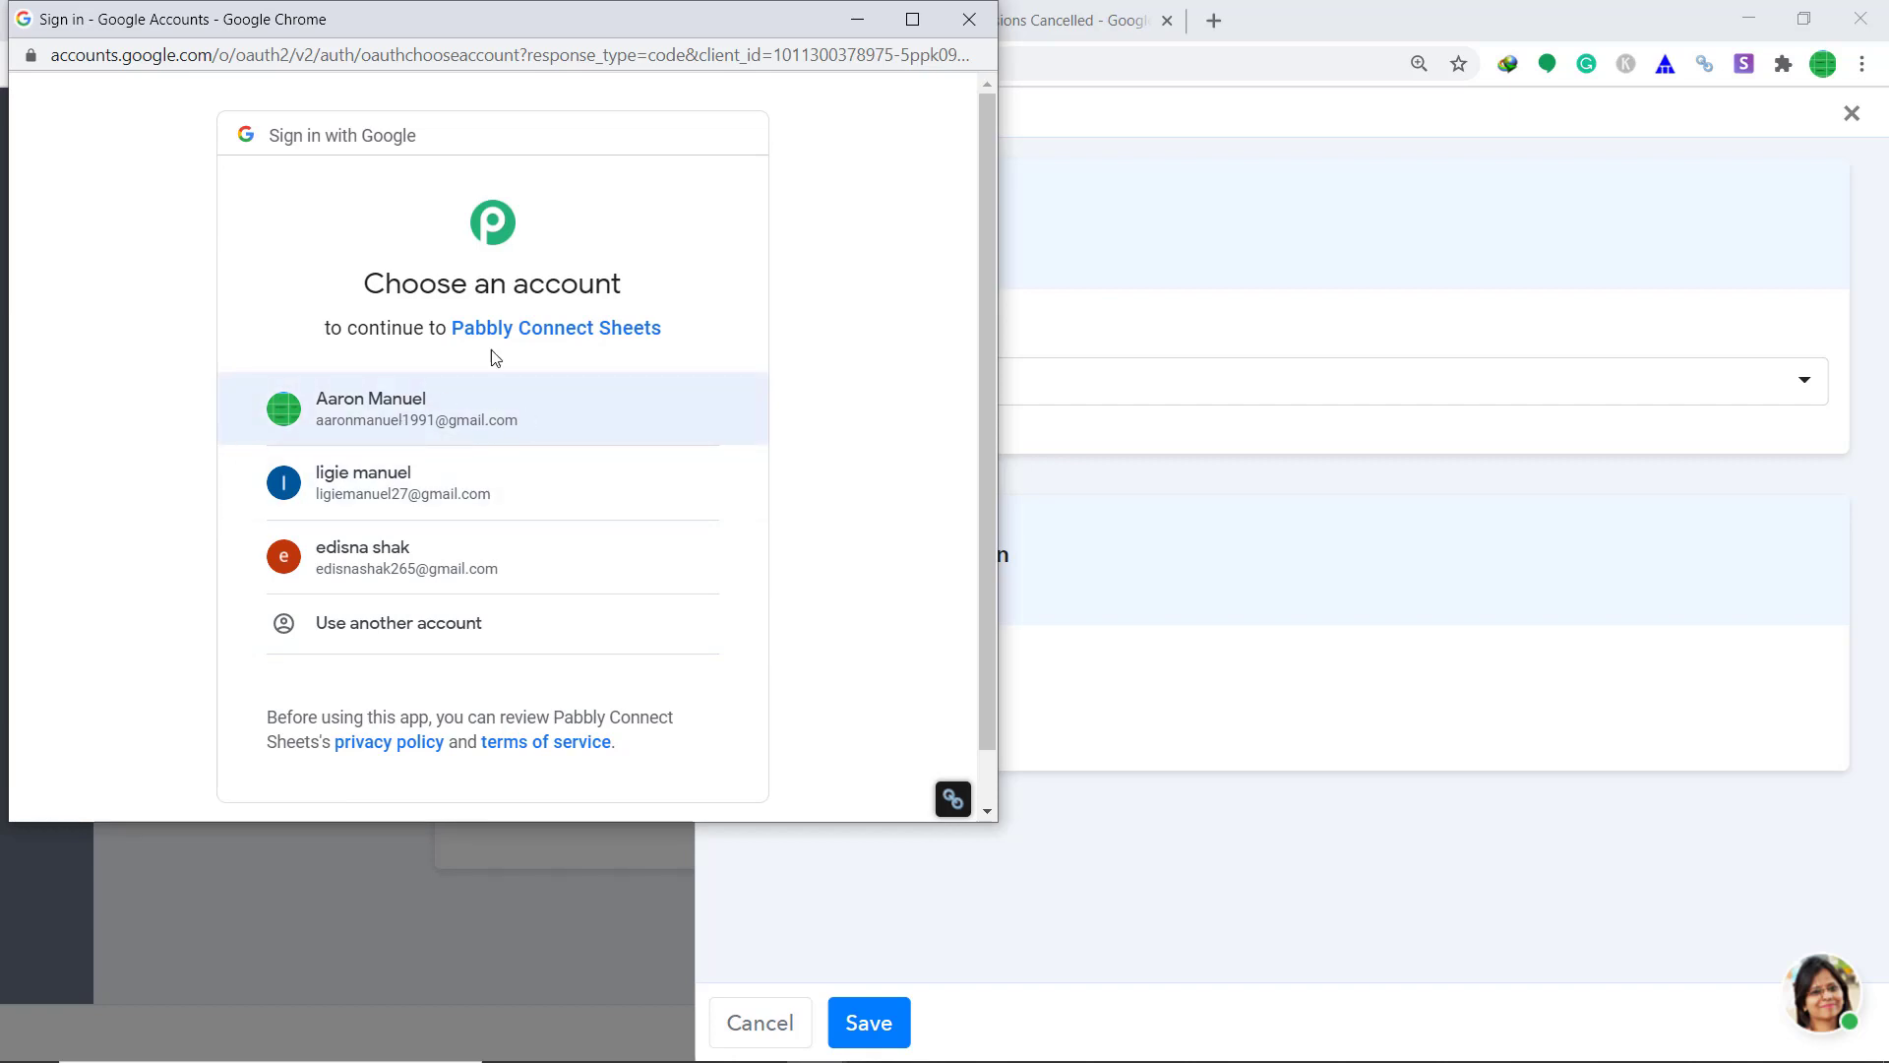
pyautogui.moveTo(618, 20); pyautogui.dragTo(686, 172)
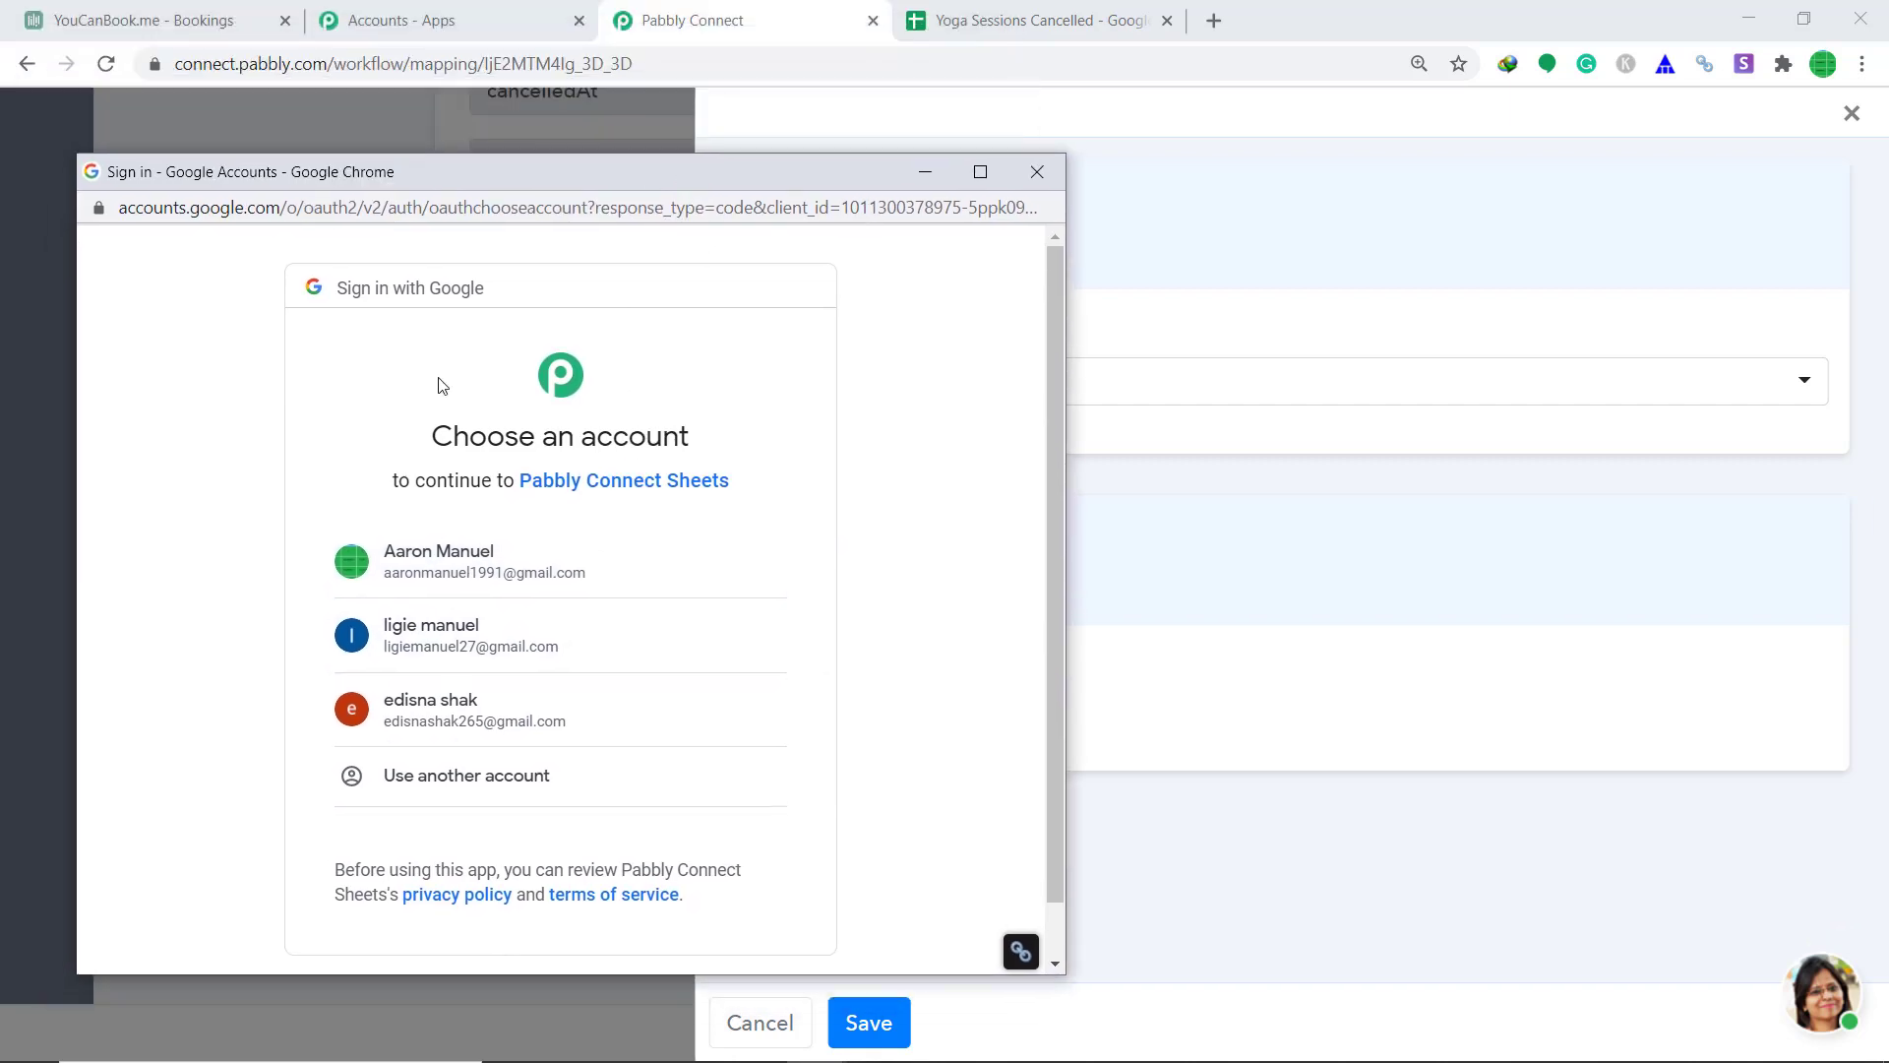
pyautogui.click(474, 559)
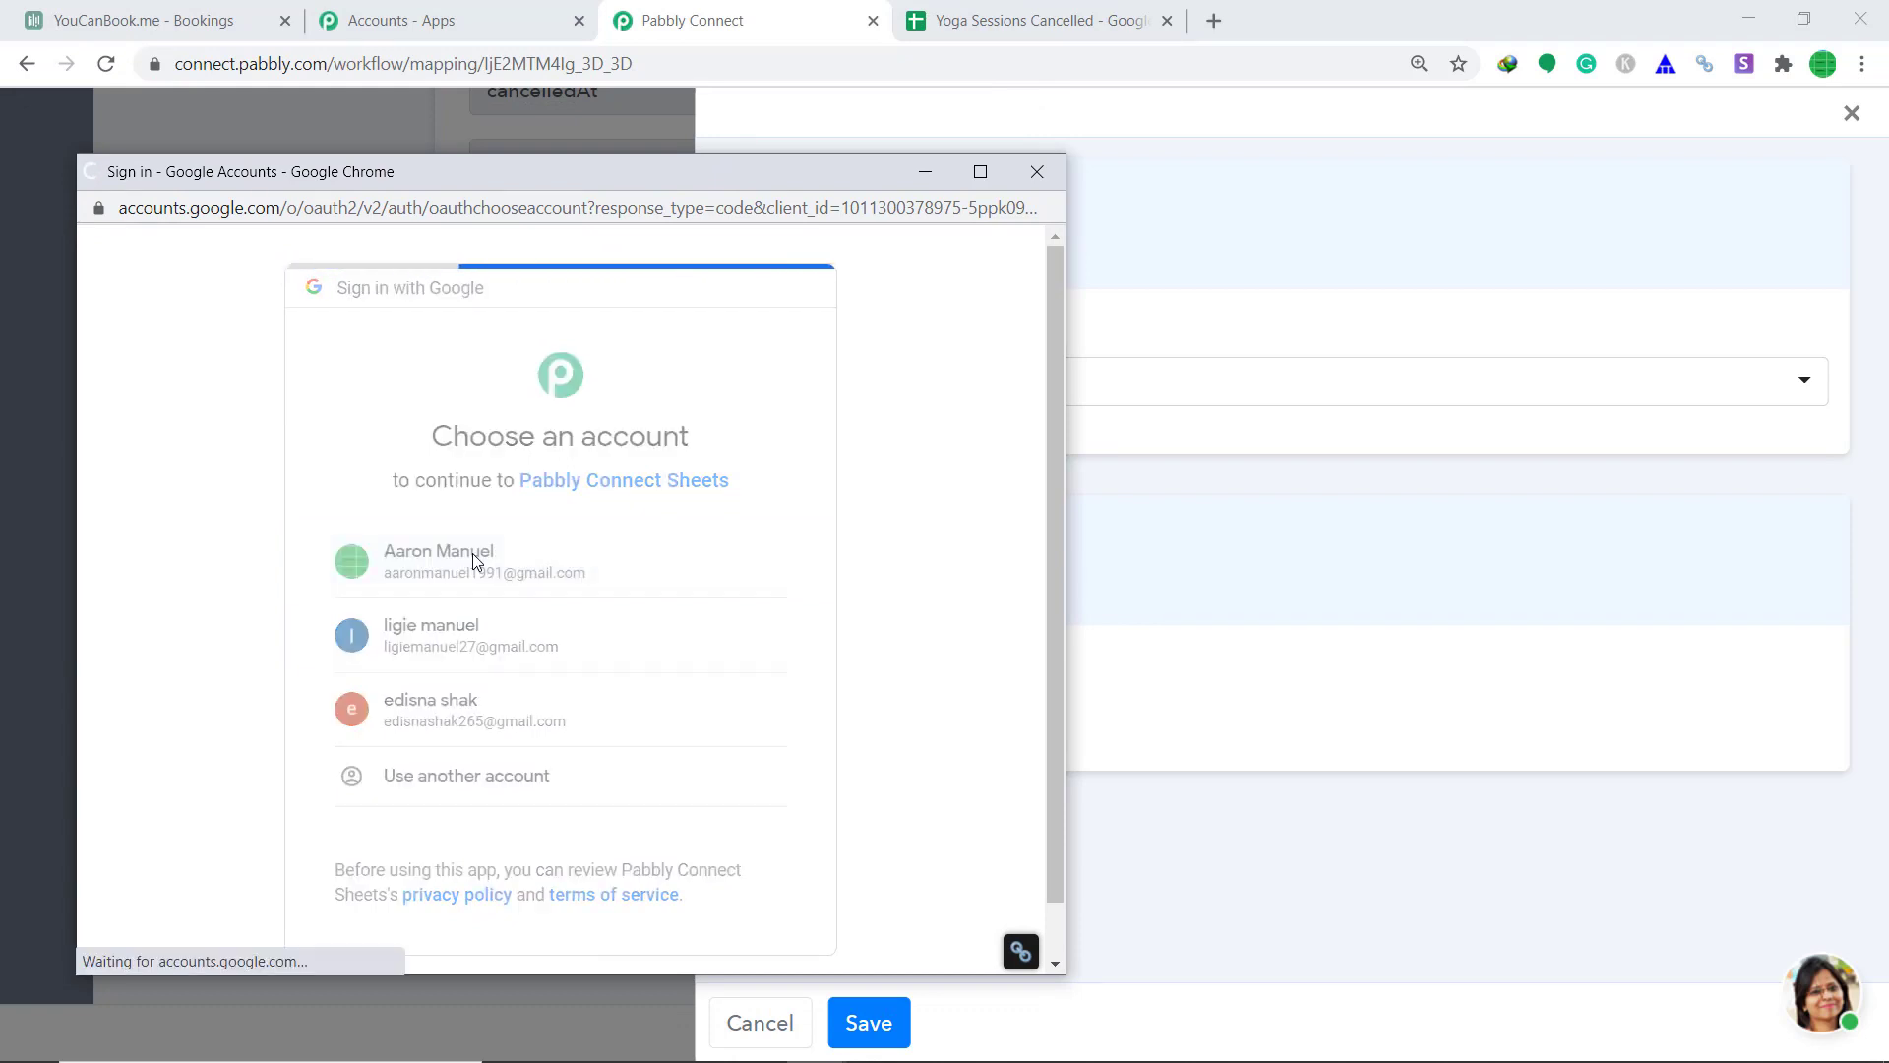
pyautogui.scroll(-1, 692, 509)
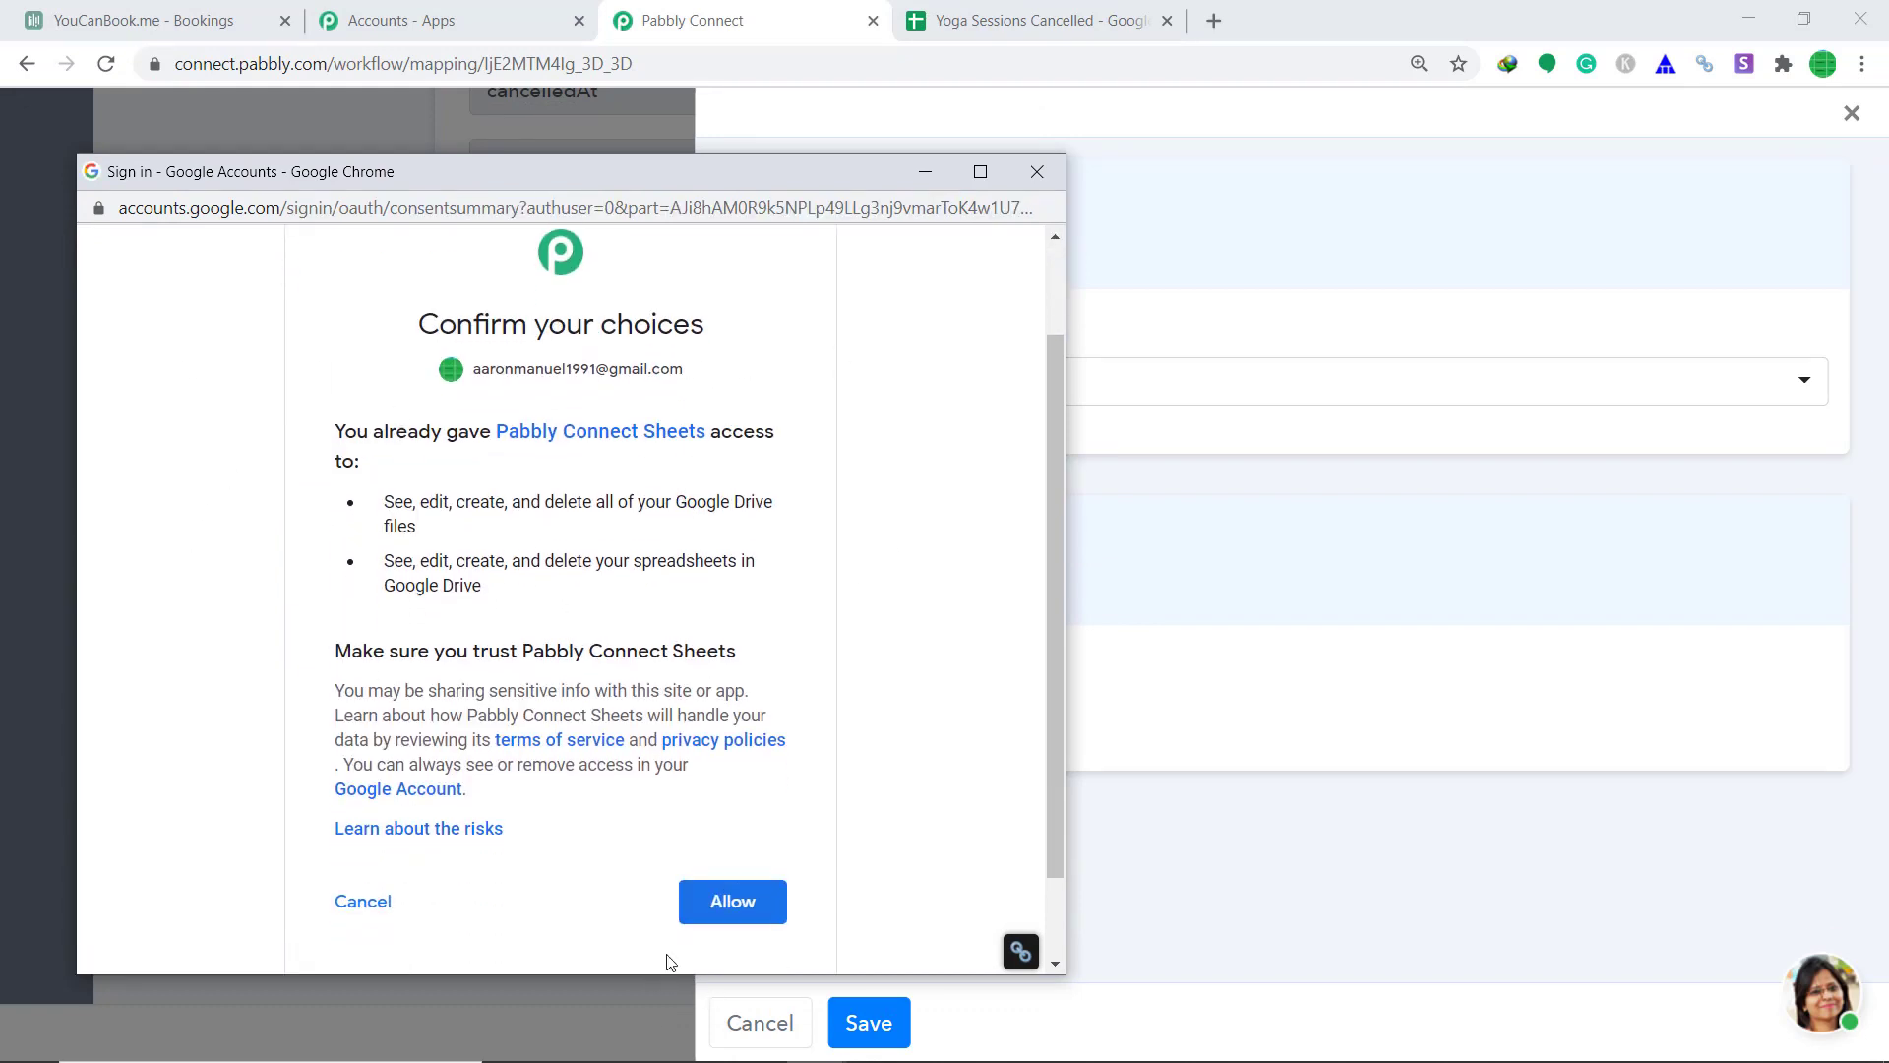
pyautogui.click(771, 901)
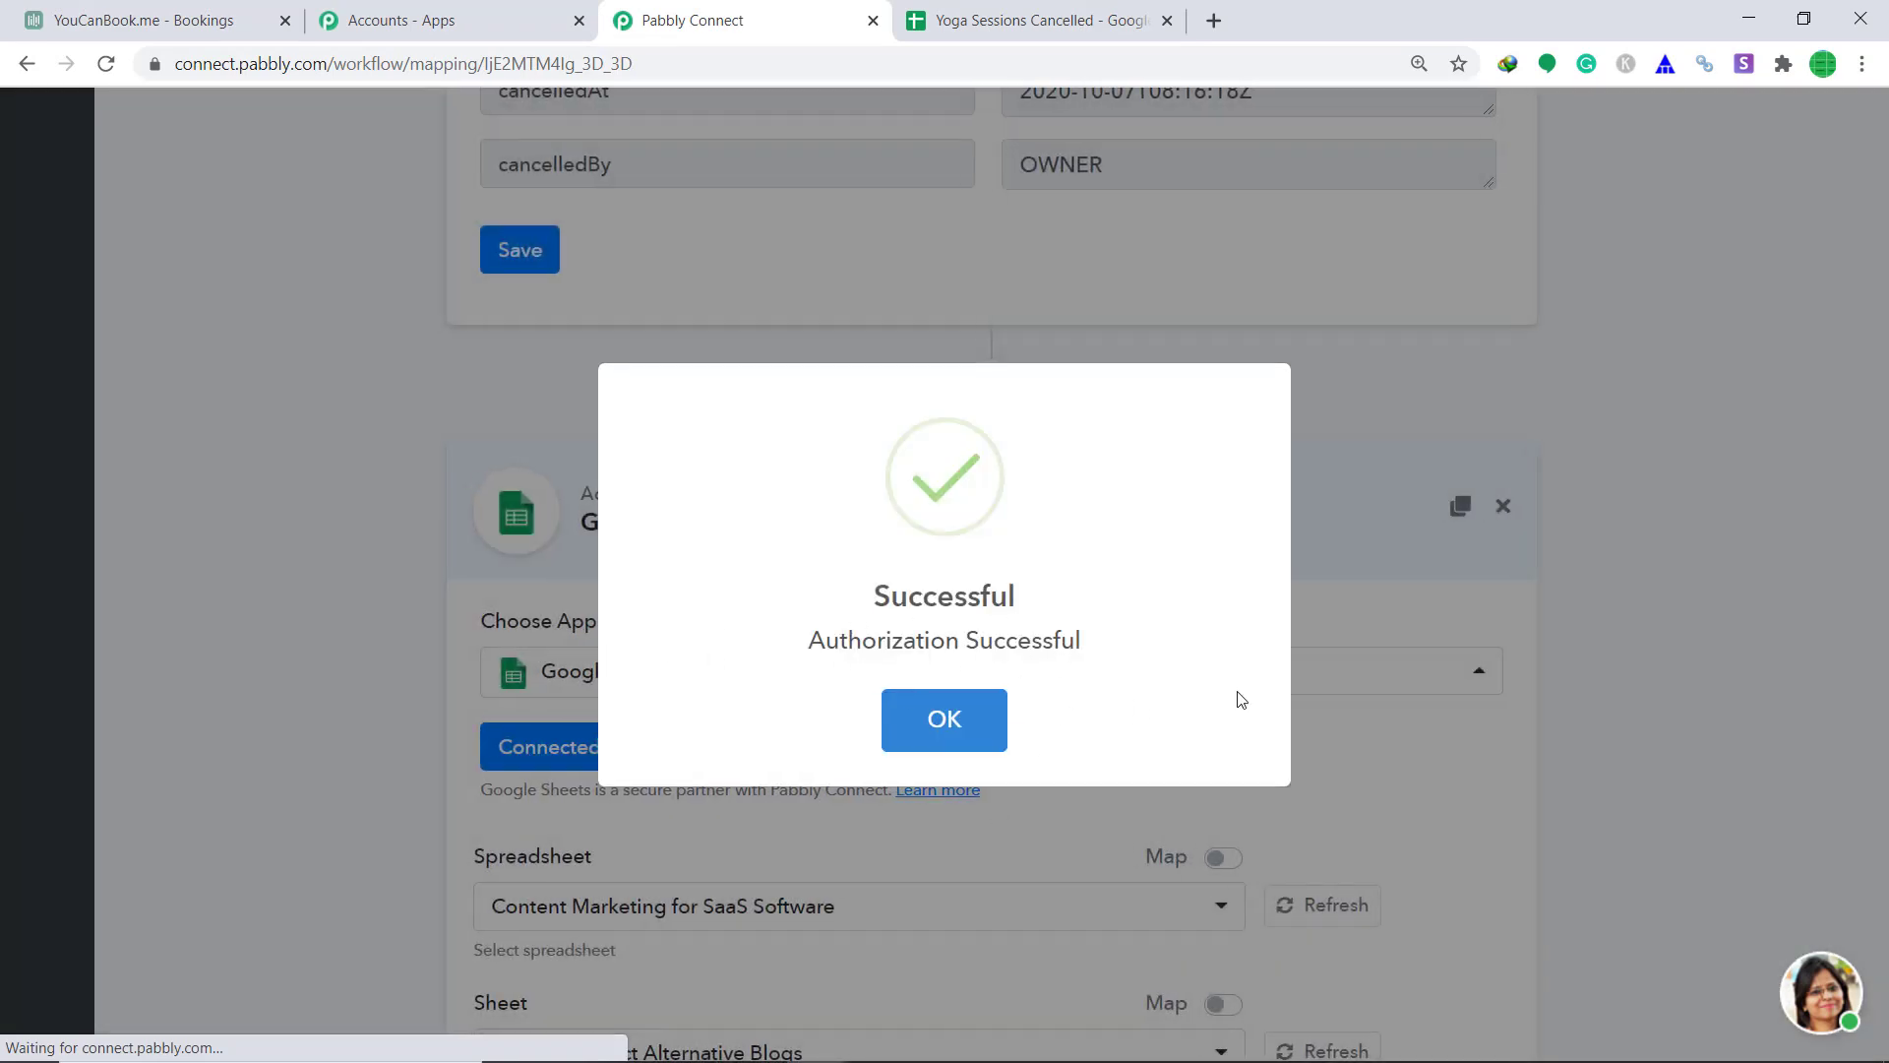
pyautogui.click(987, 738)
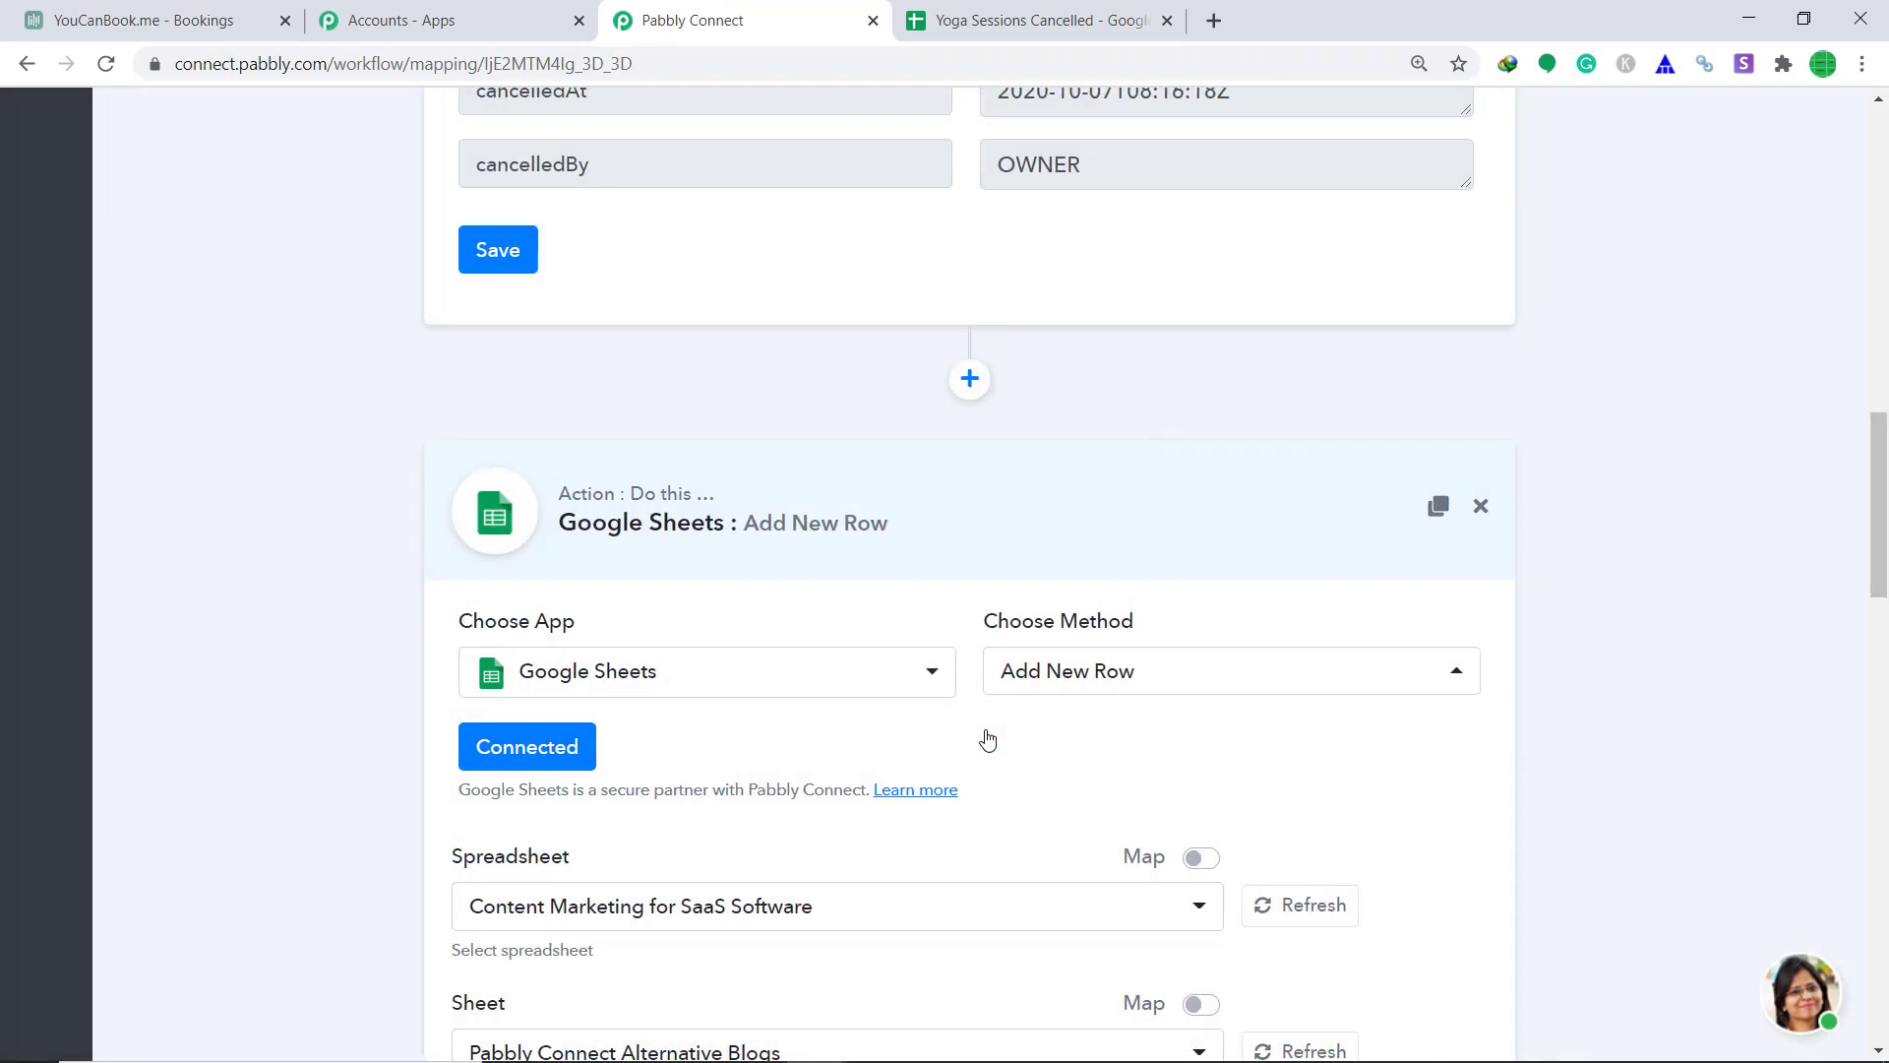
# Select Yoga Sessions Cancelled as the action's spreadsheet and check in Google Sheets that its sheet name matches Sheet1.
pyautogui.scroll(-3, 1026, 770)
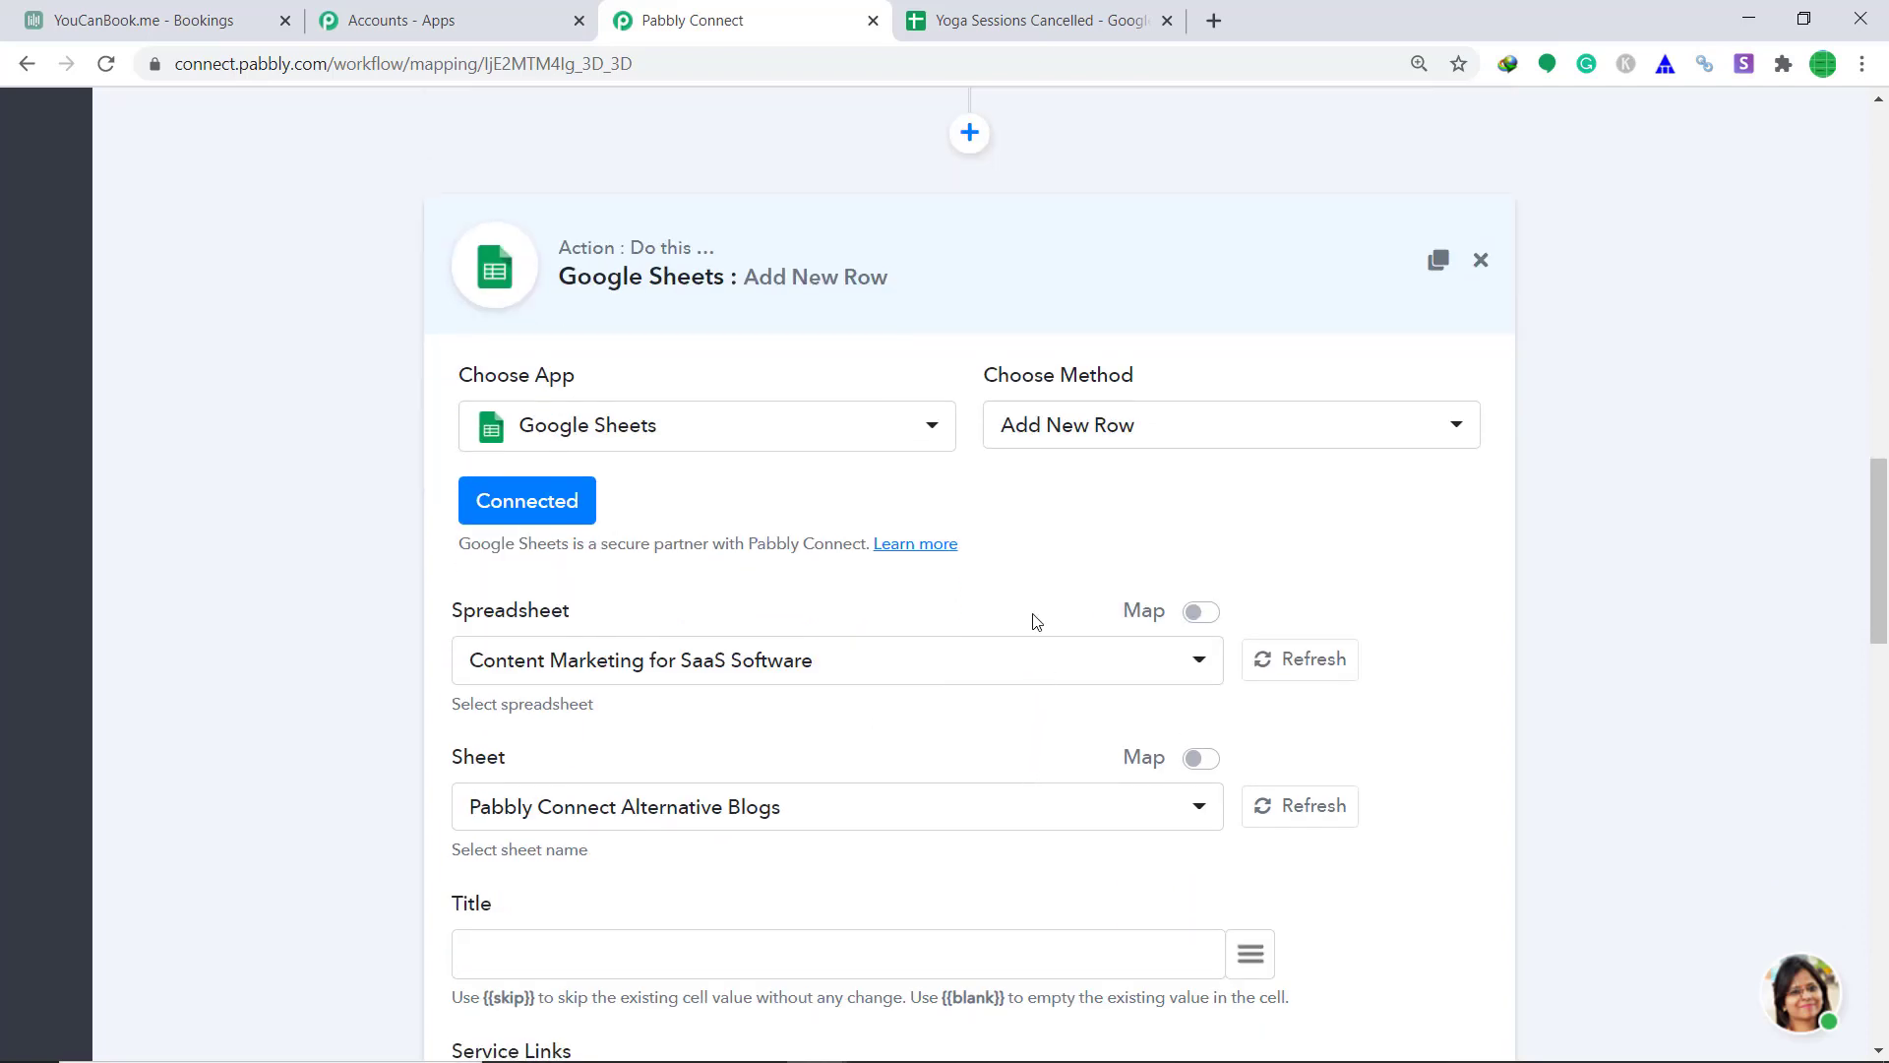
pyautogui.scroll(-3, 1029, 620)
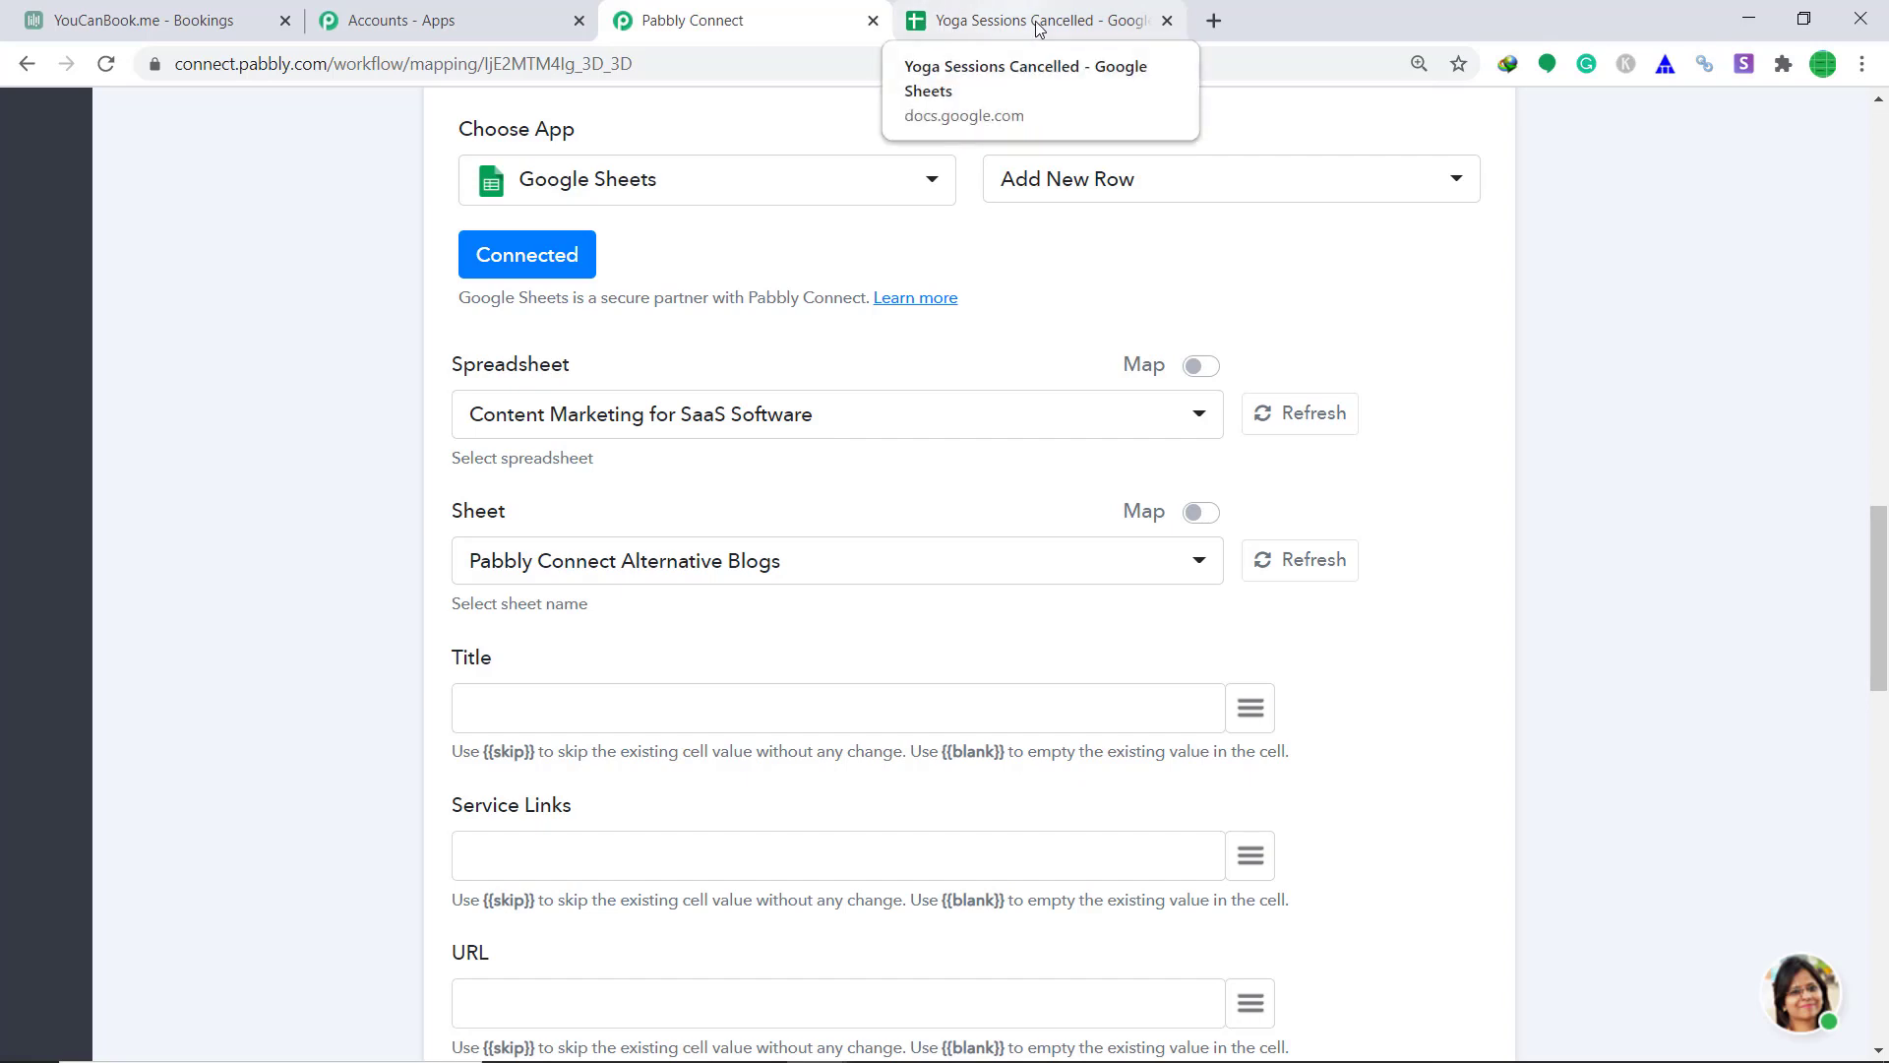
pyautogui.click(628, 426)
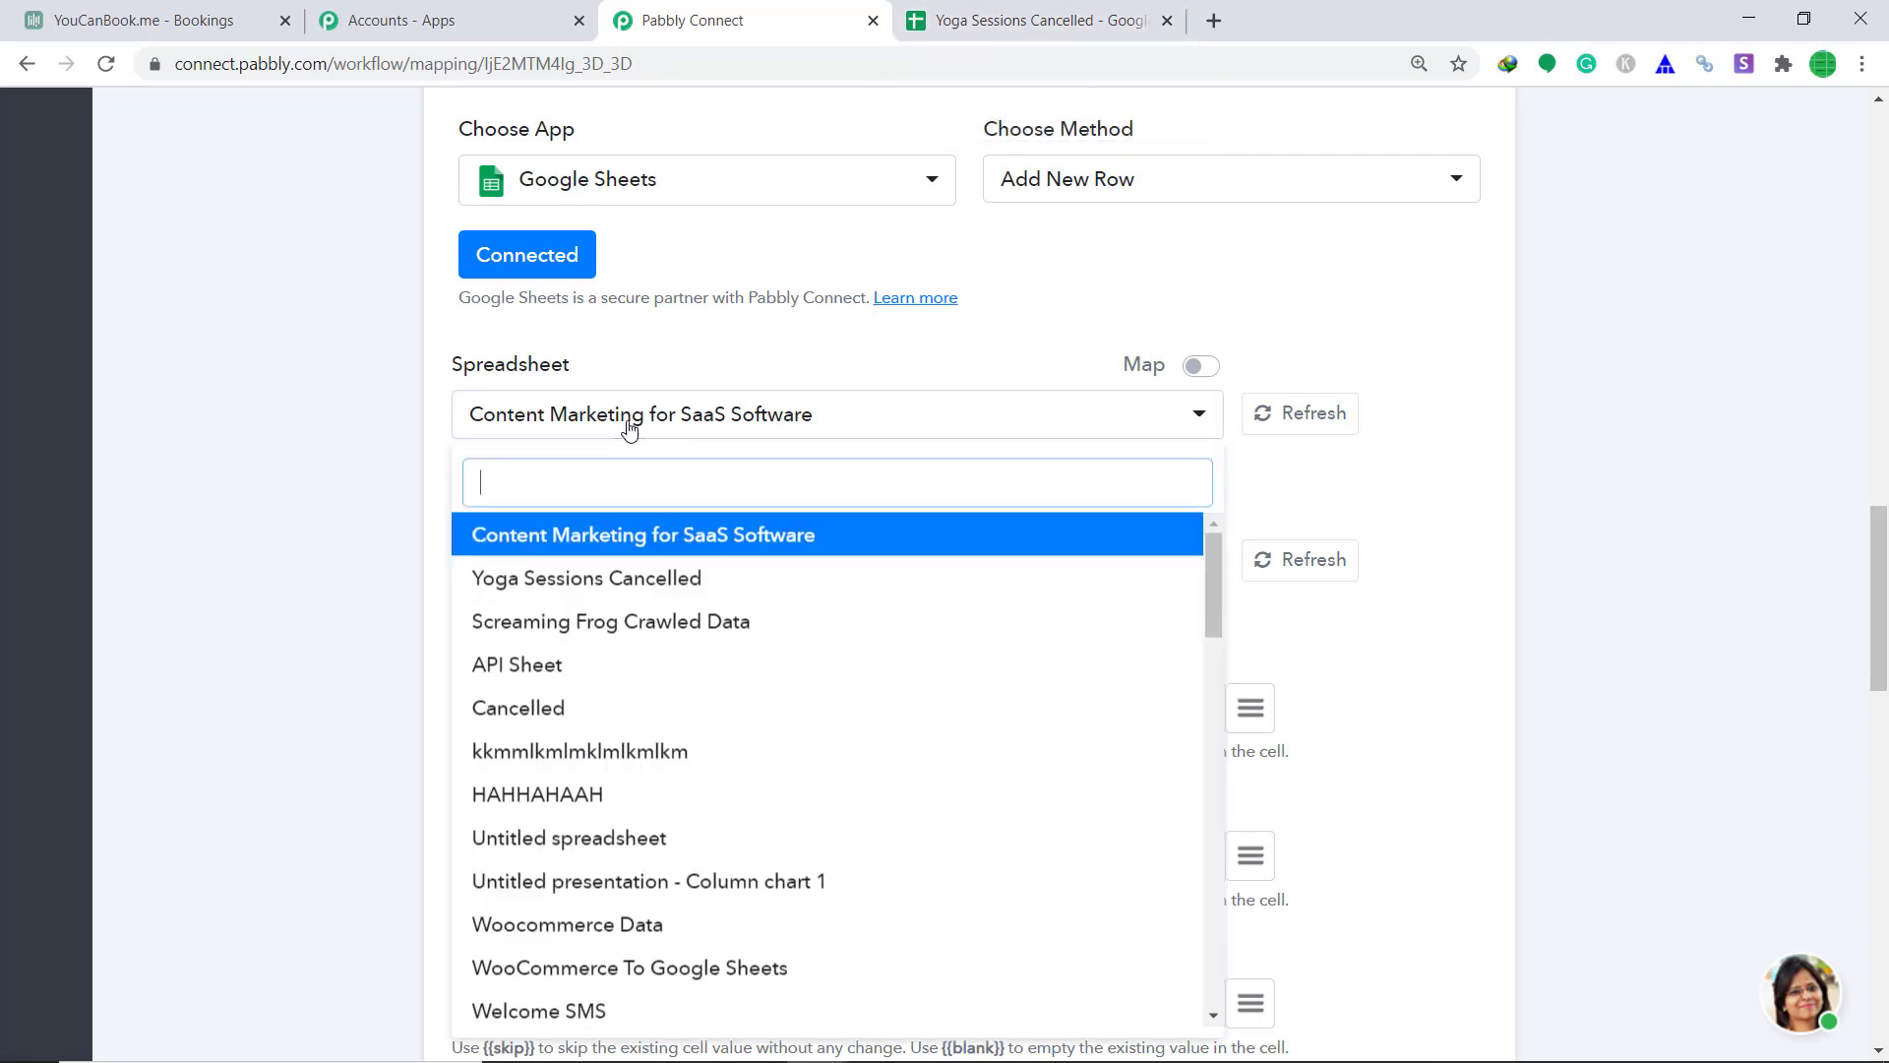
pyautogui.click(691, 589)
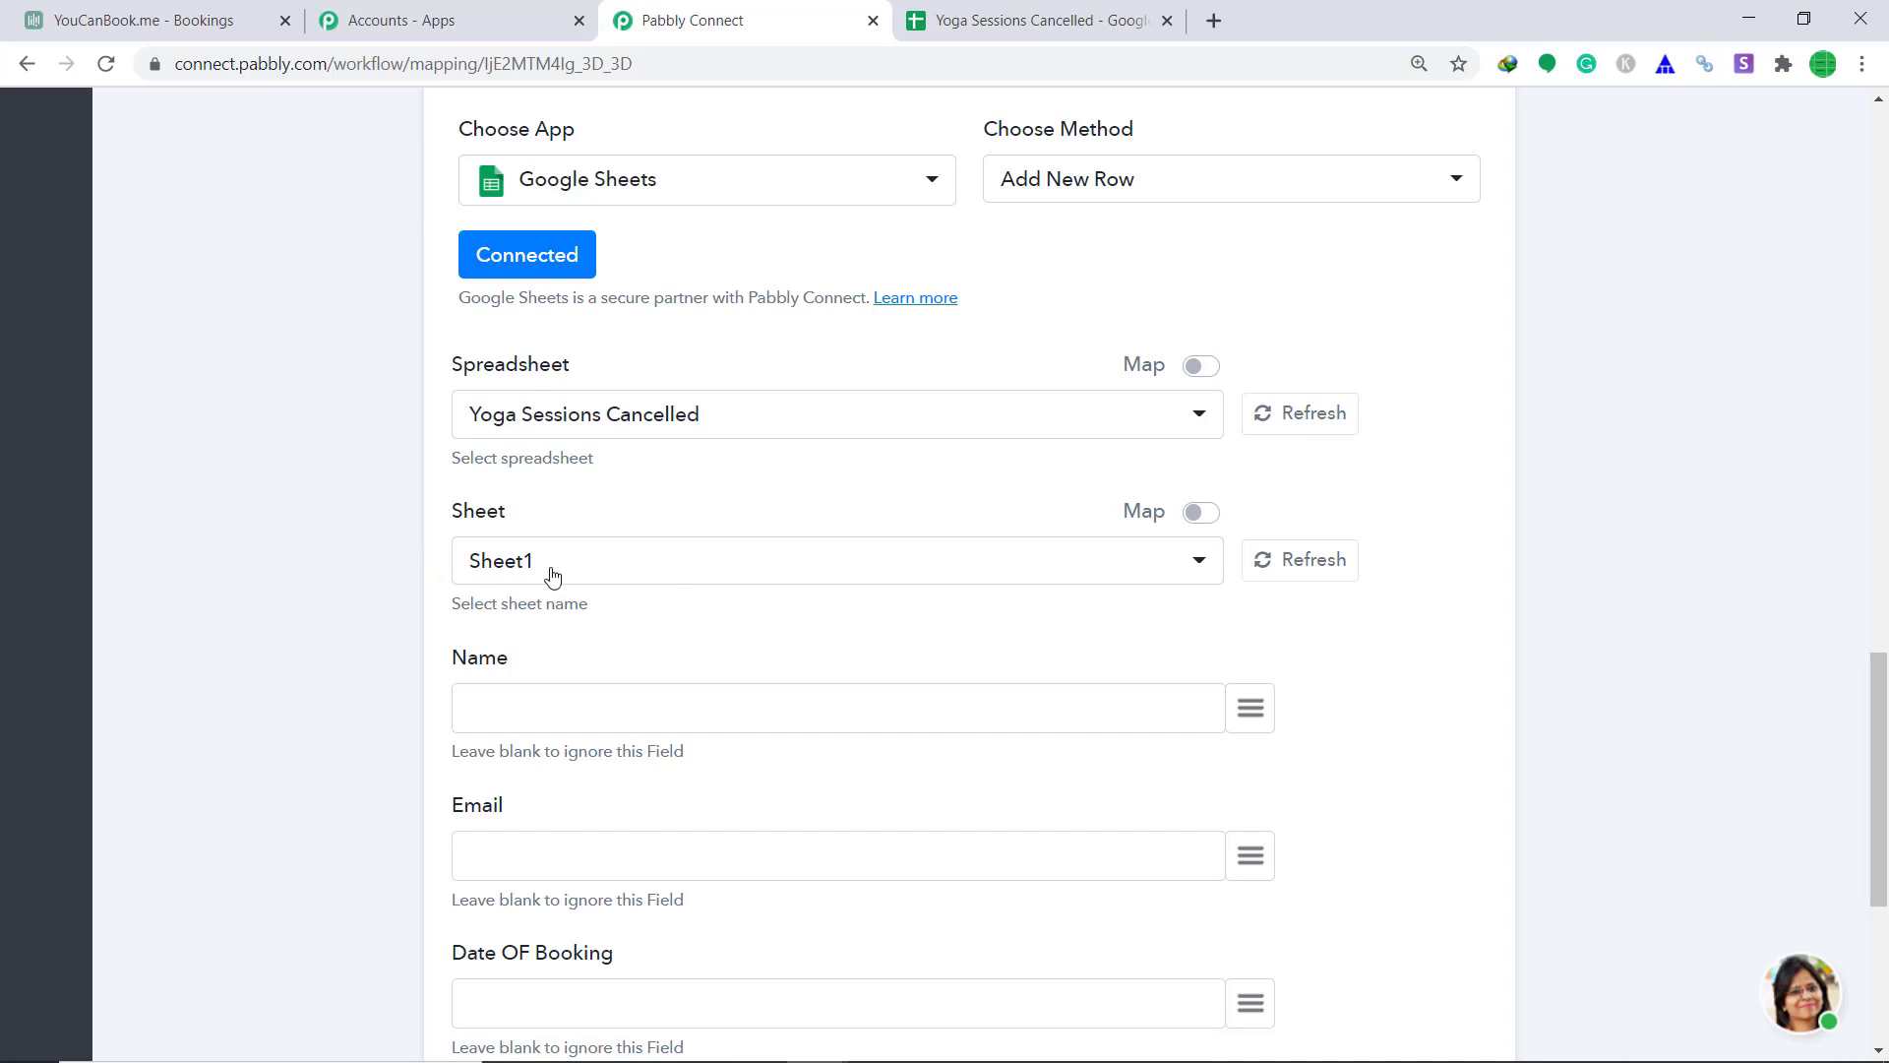
pyautogui.click(1023, 19)
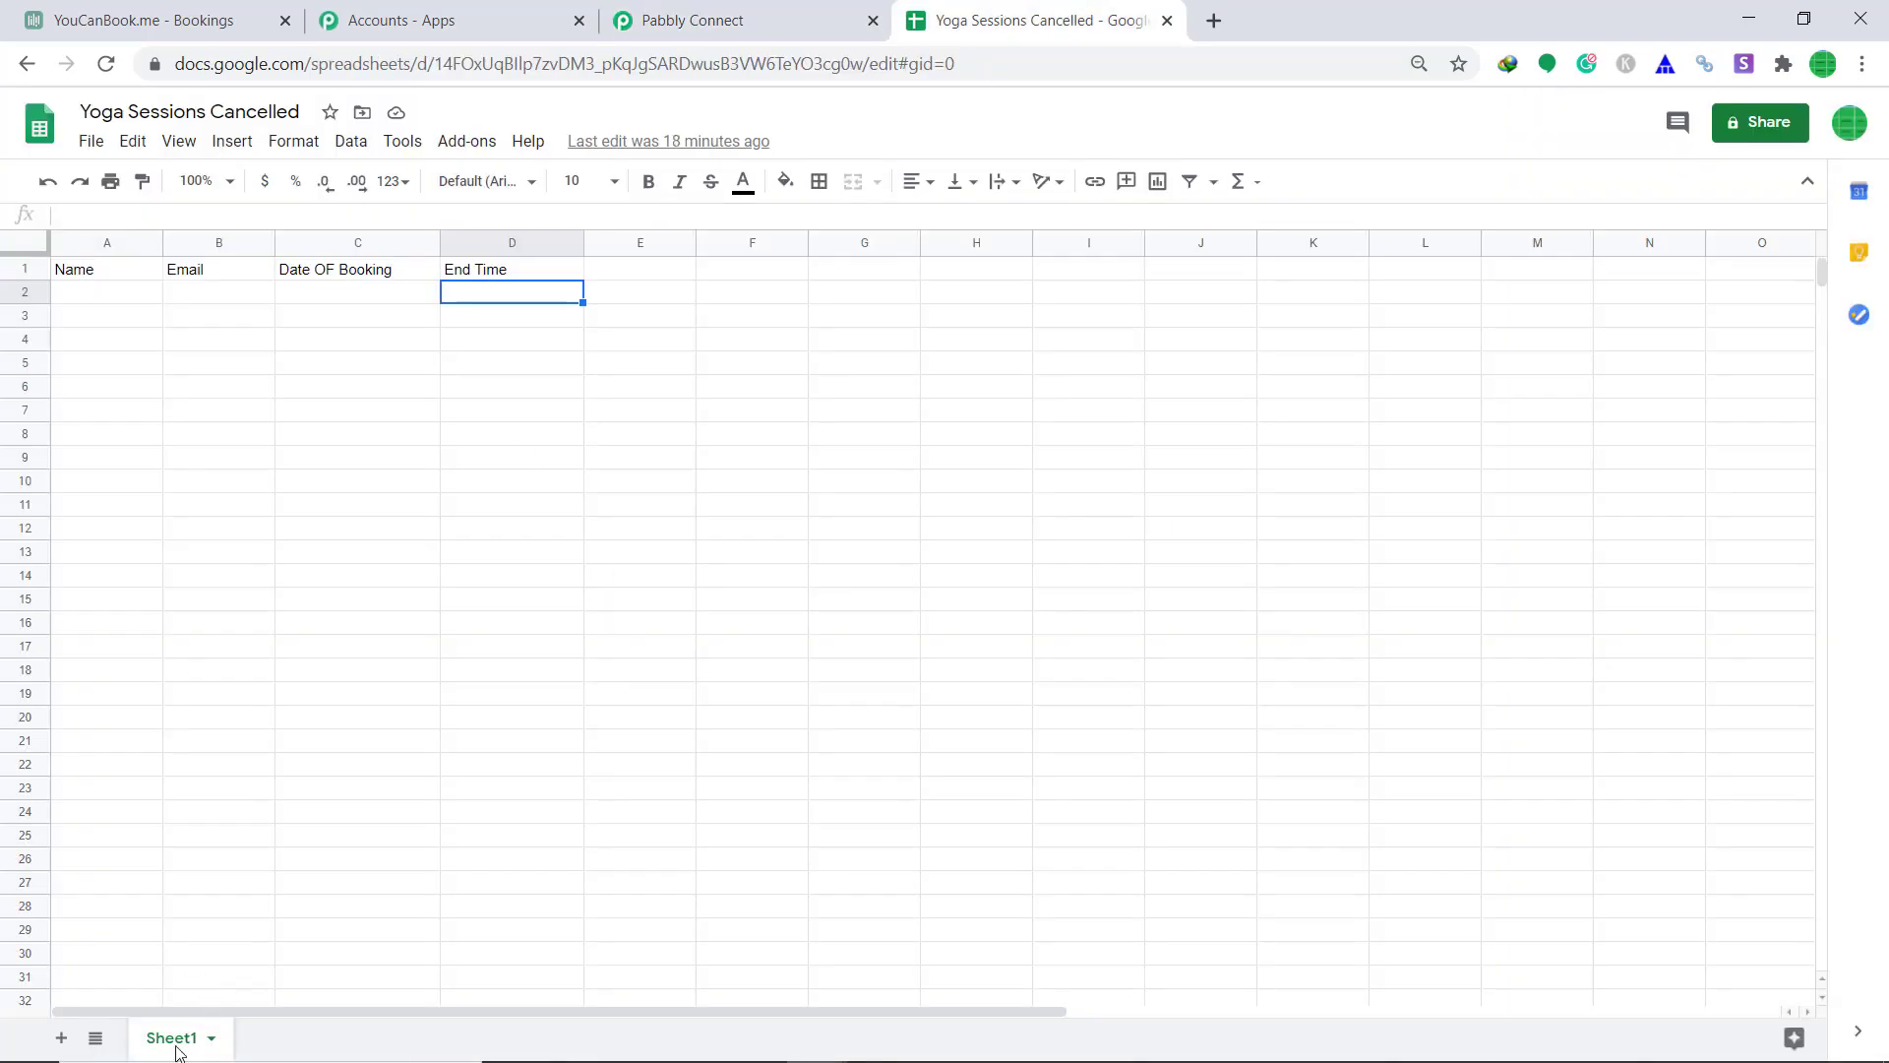
pyautogui.click(718, 14)
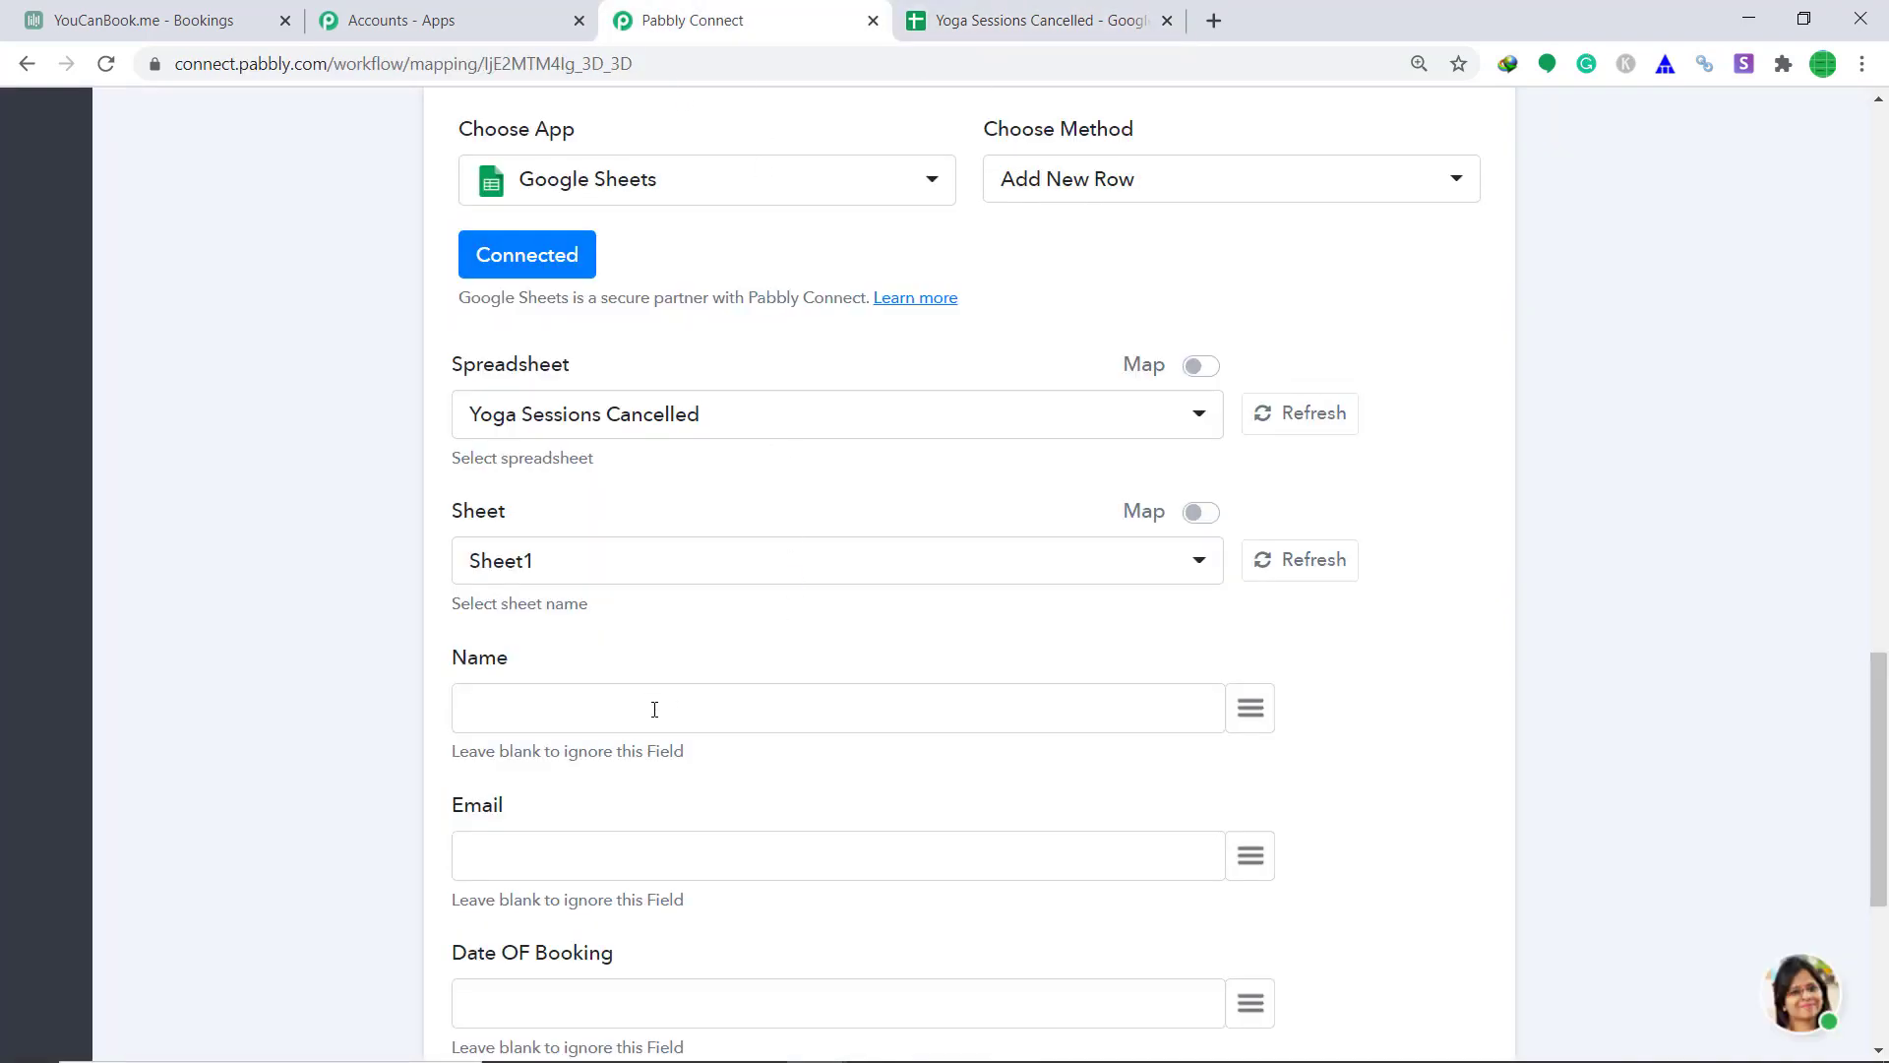
# Map the Name field to the trigger's firstName value and the Email field to its email value.
pyautogui.scroll(-1, 578, 682)
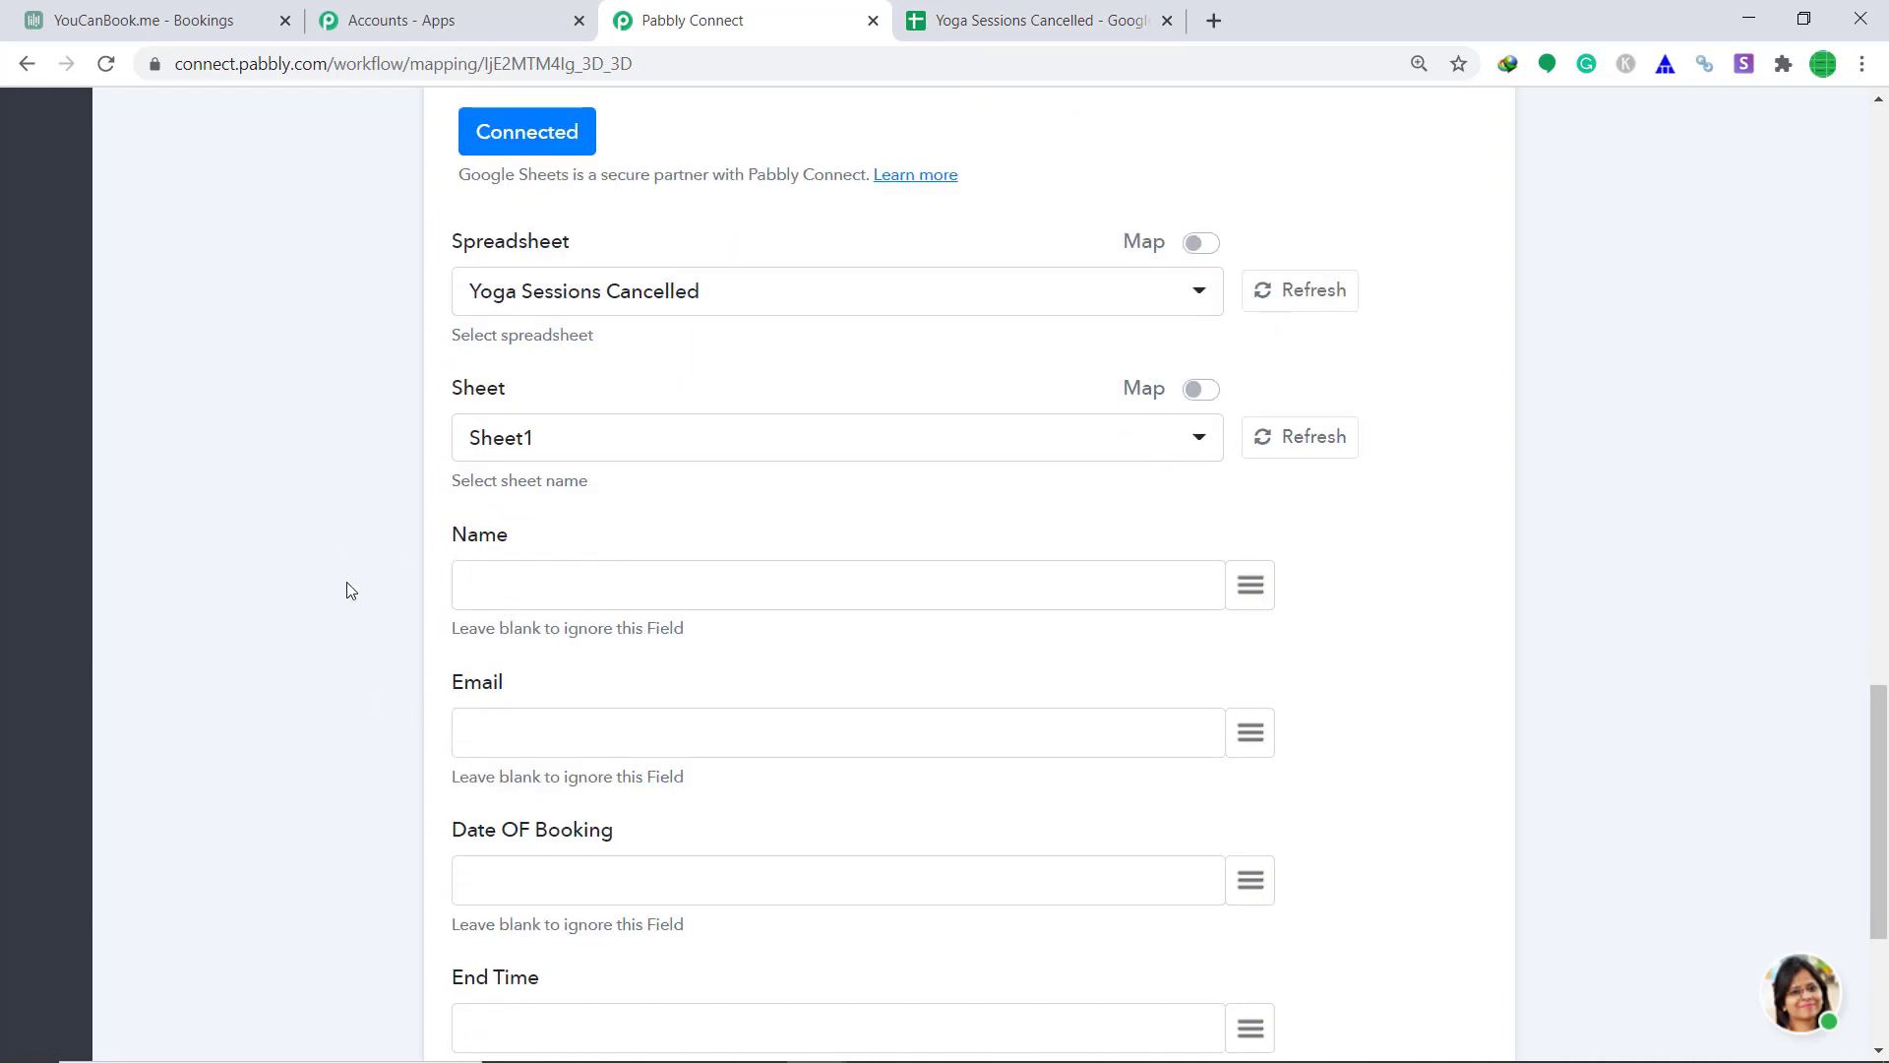
pyautogui.click(1253, 587)
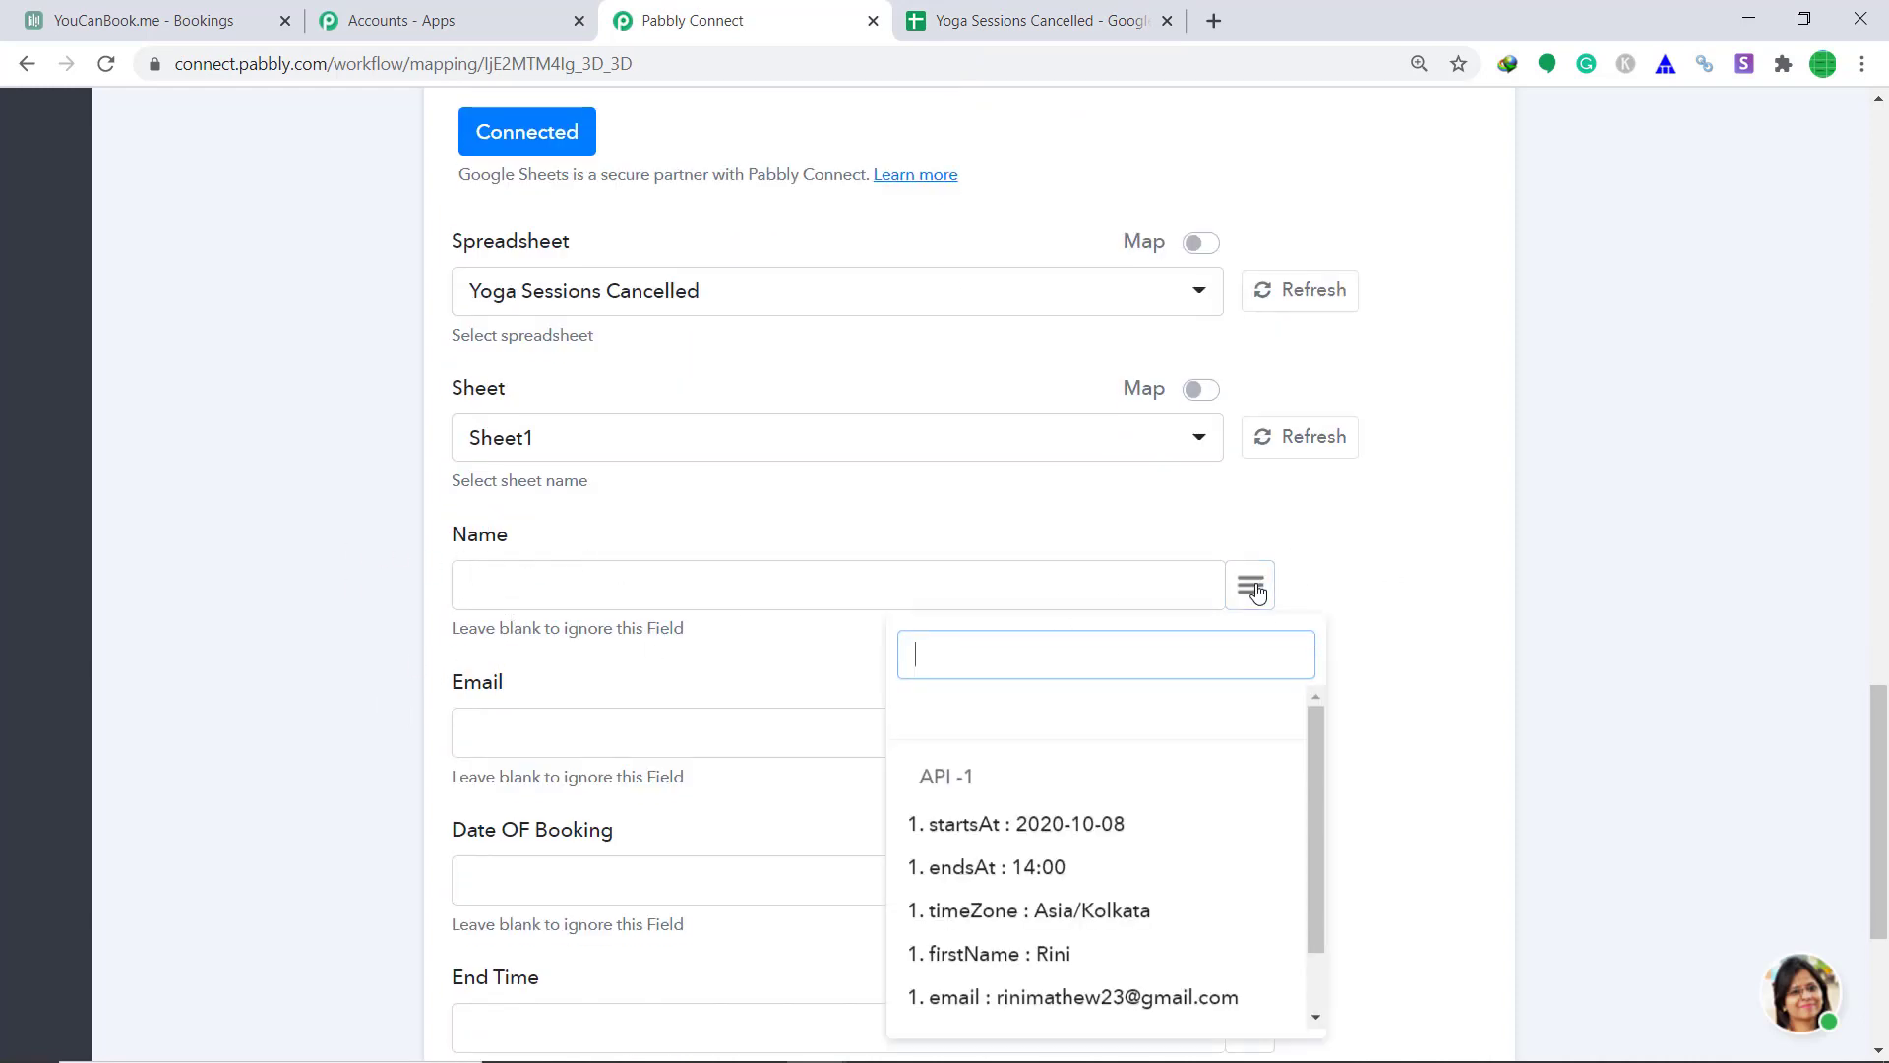
pyautogui.click(1068, 955)
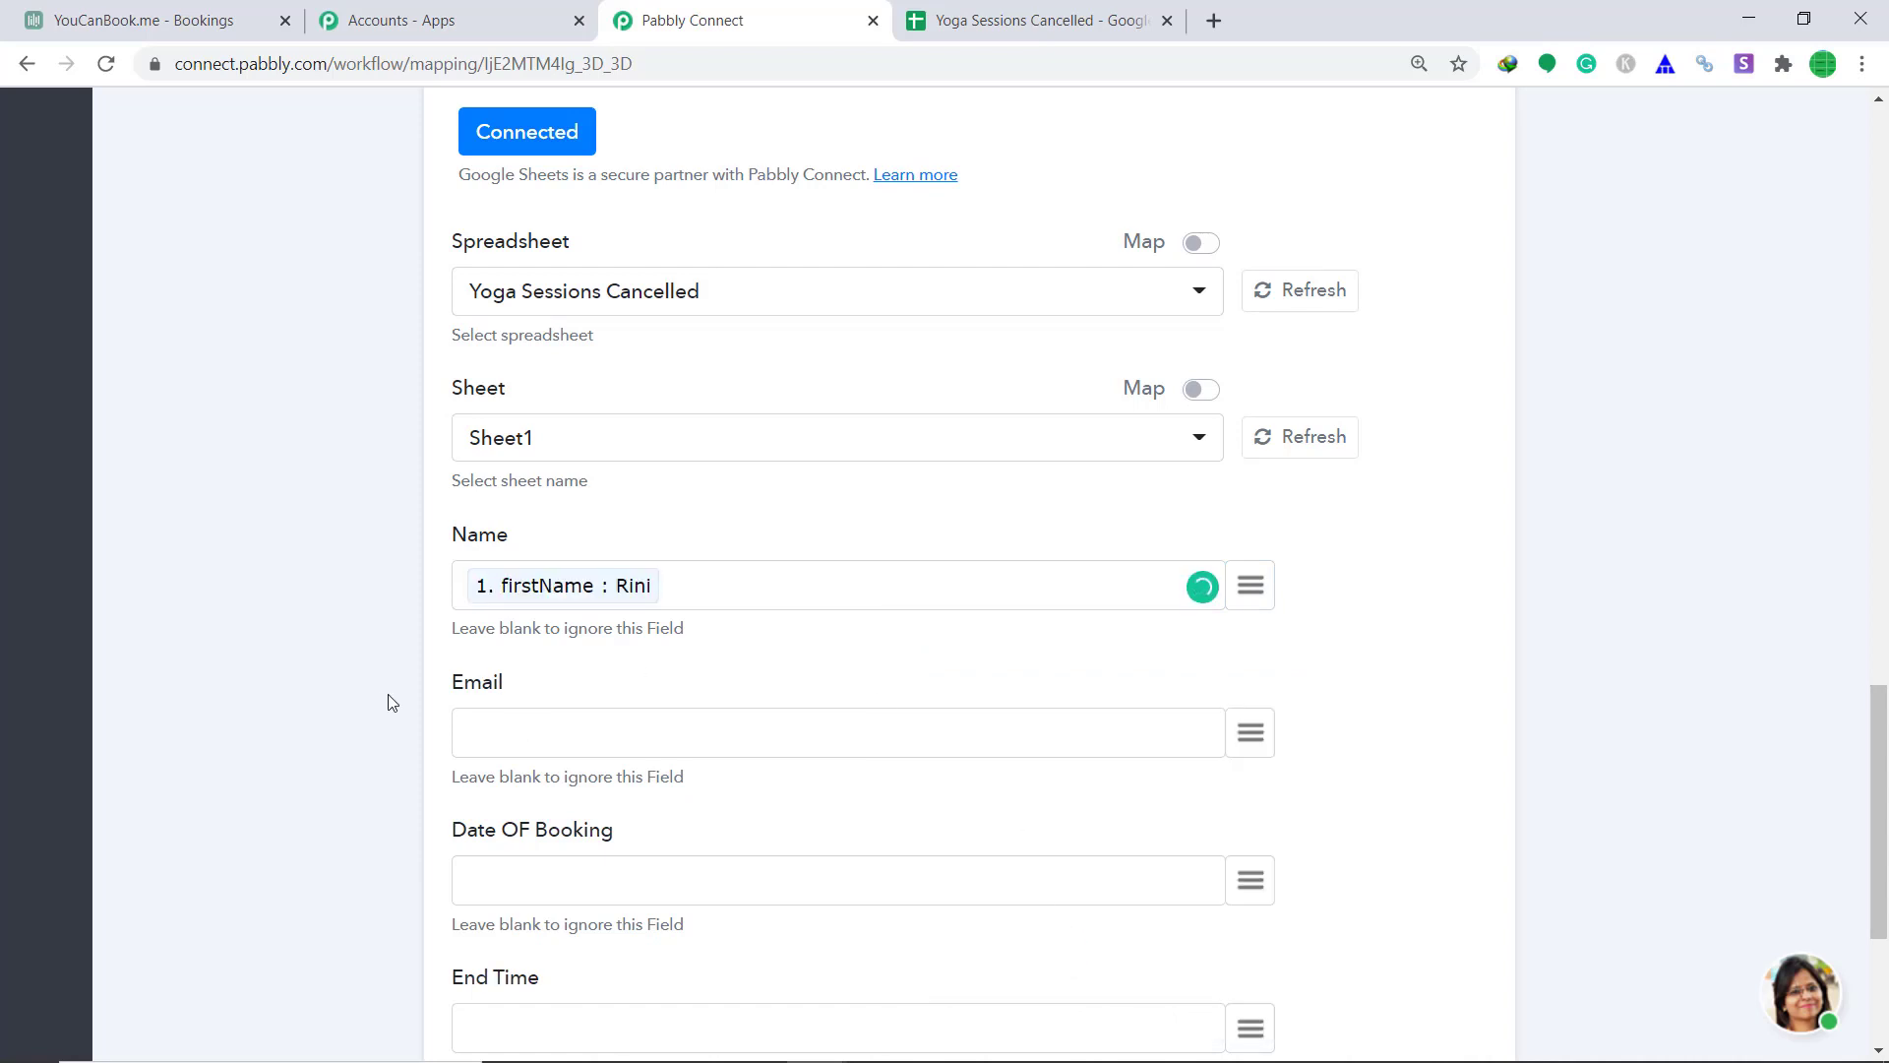
pyautogui.click(1251, 749)
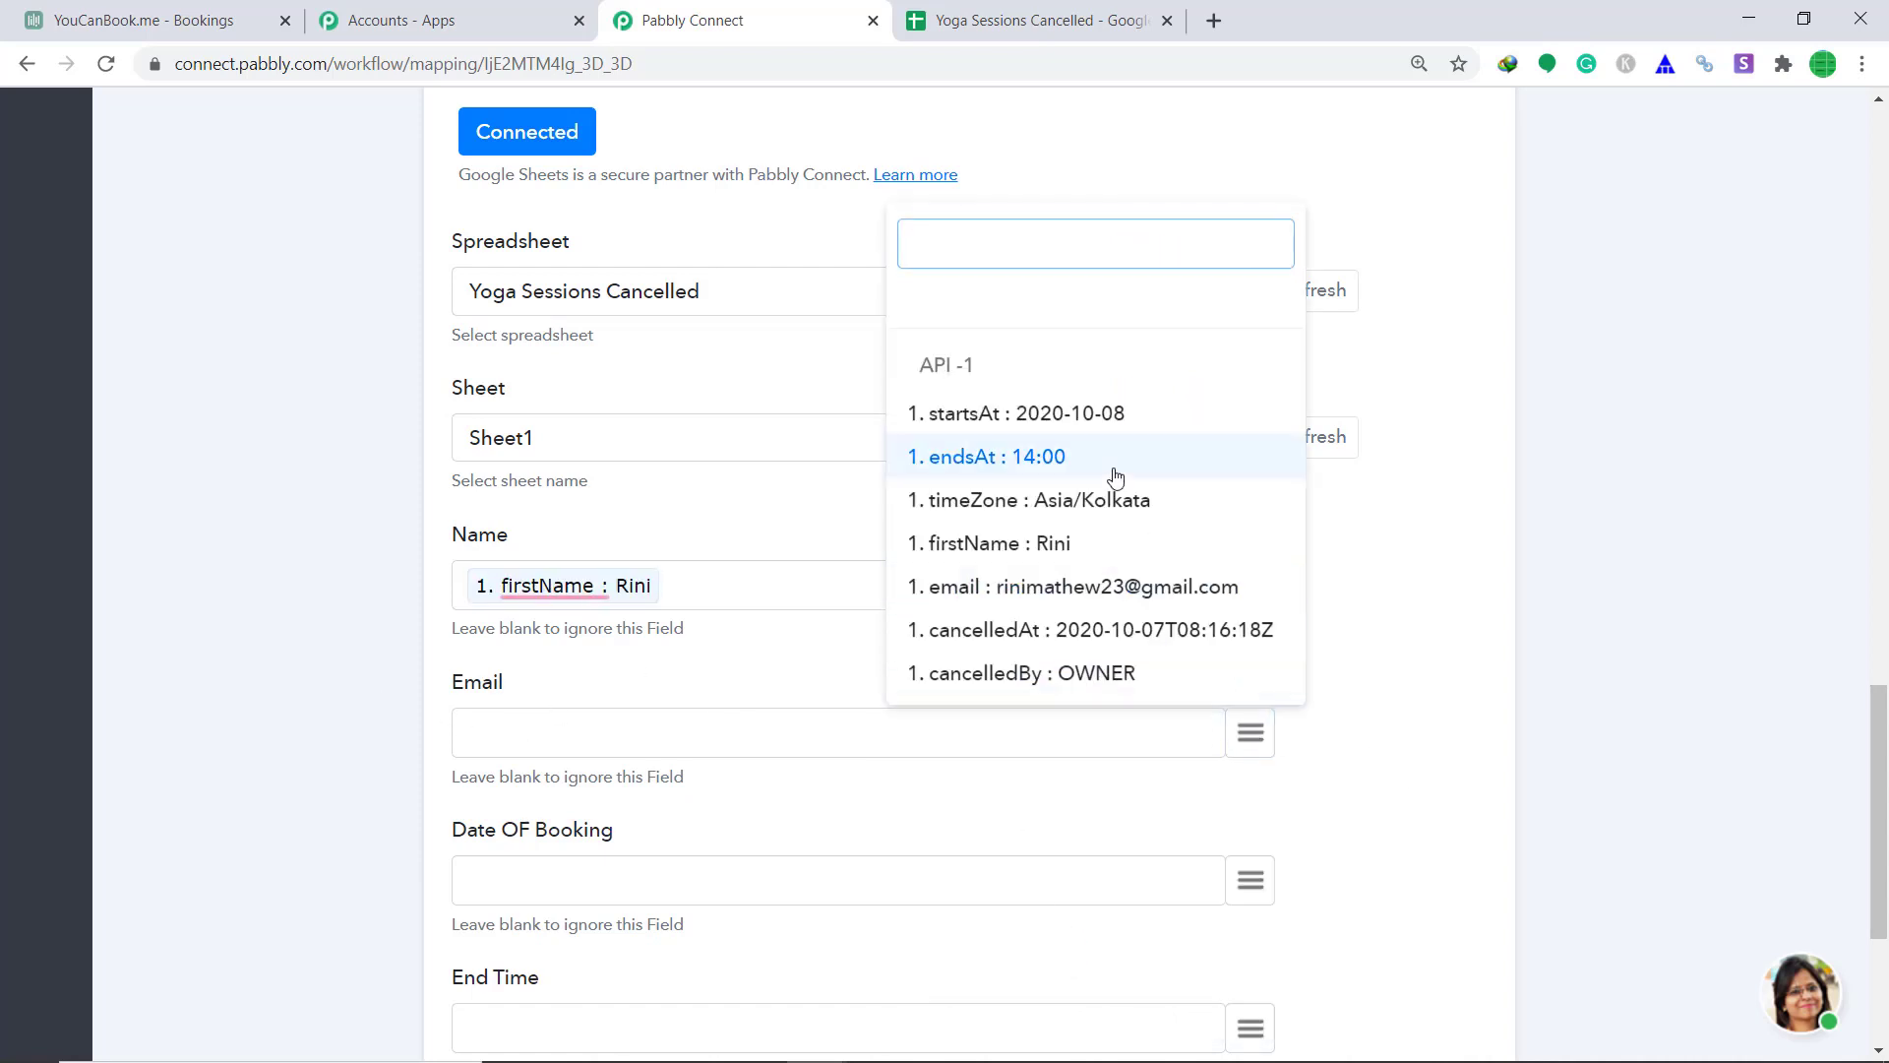
pyautogui.click(1144, 588)
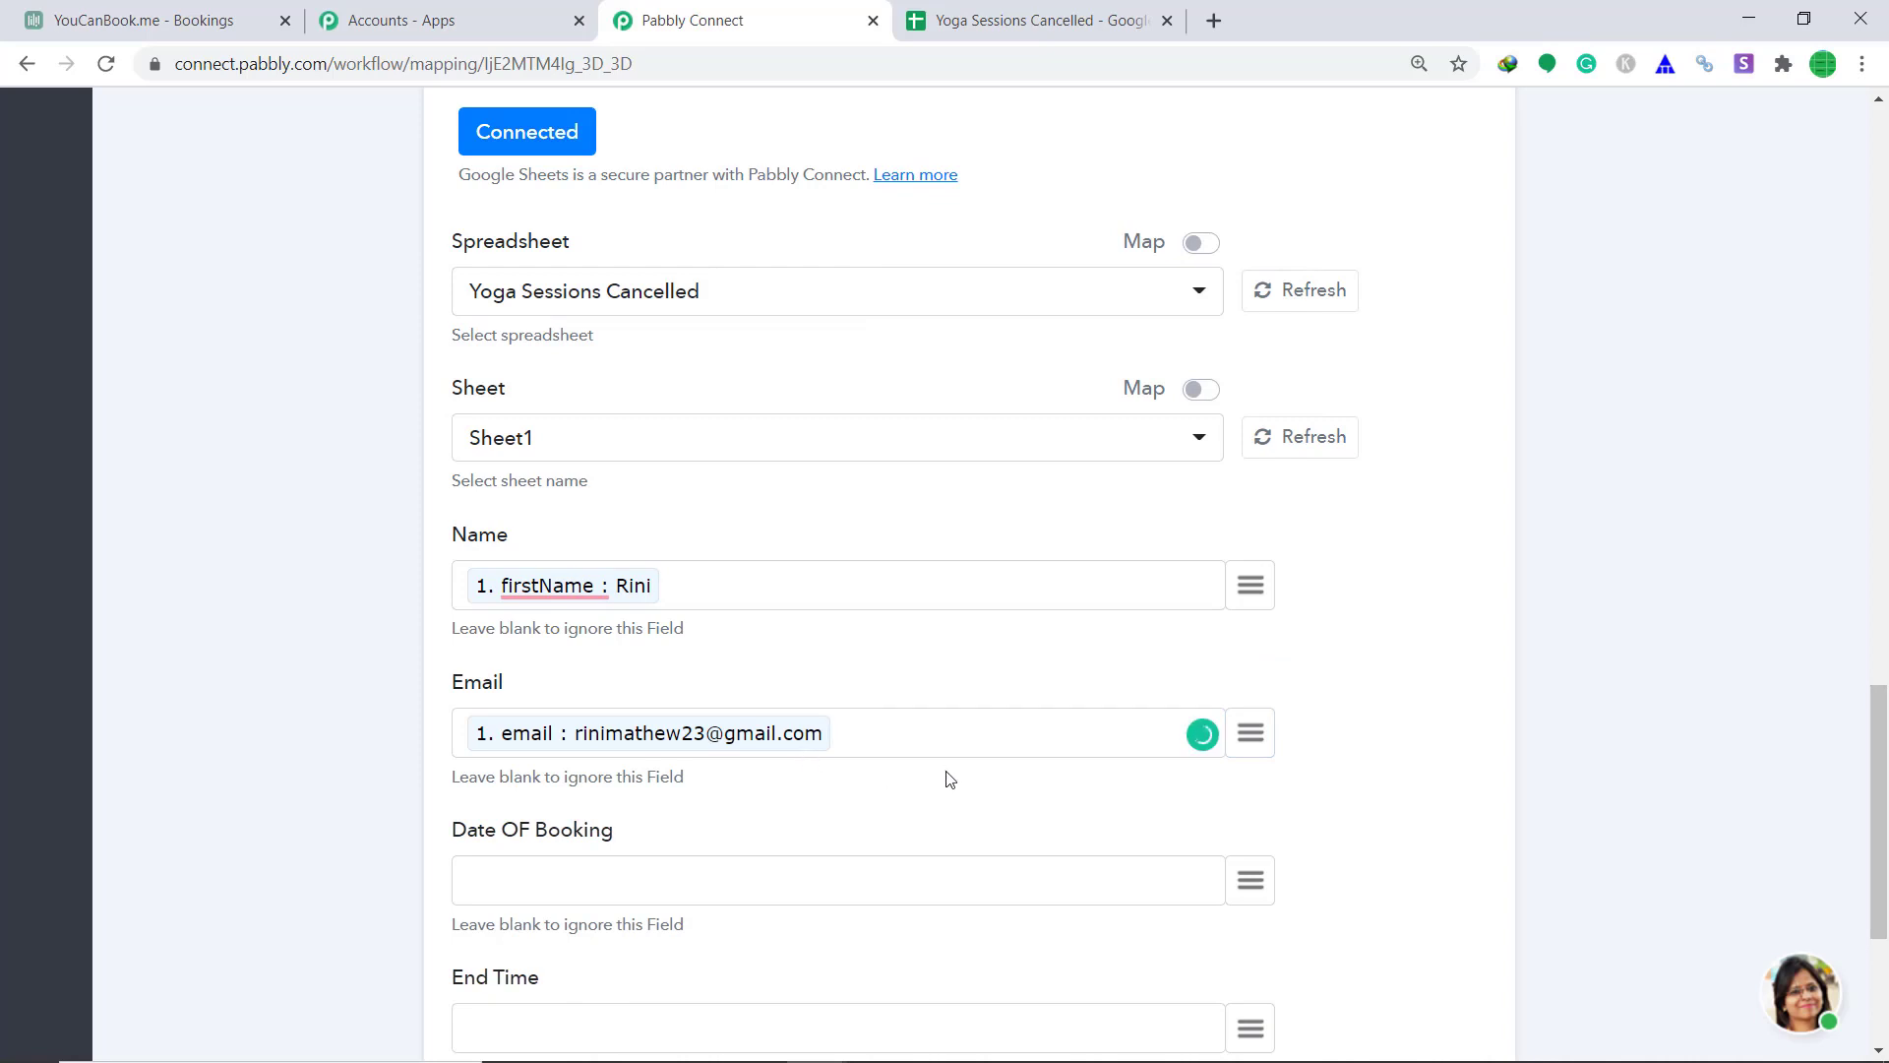
# Map Date OF Booking to the trigger's startsAt value and End Time to its endsAt value.
pyautogui.scroll(-2, 999, 738)
pyautogui.click(1251, 635)
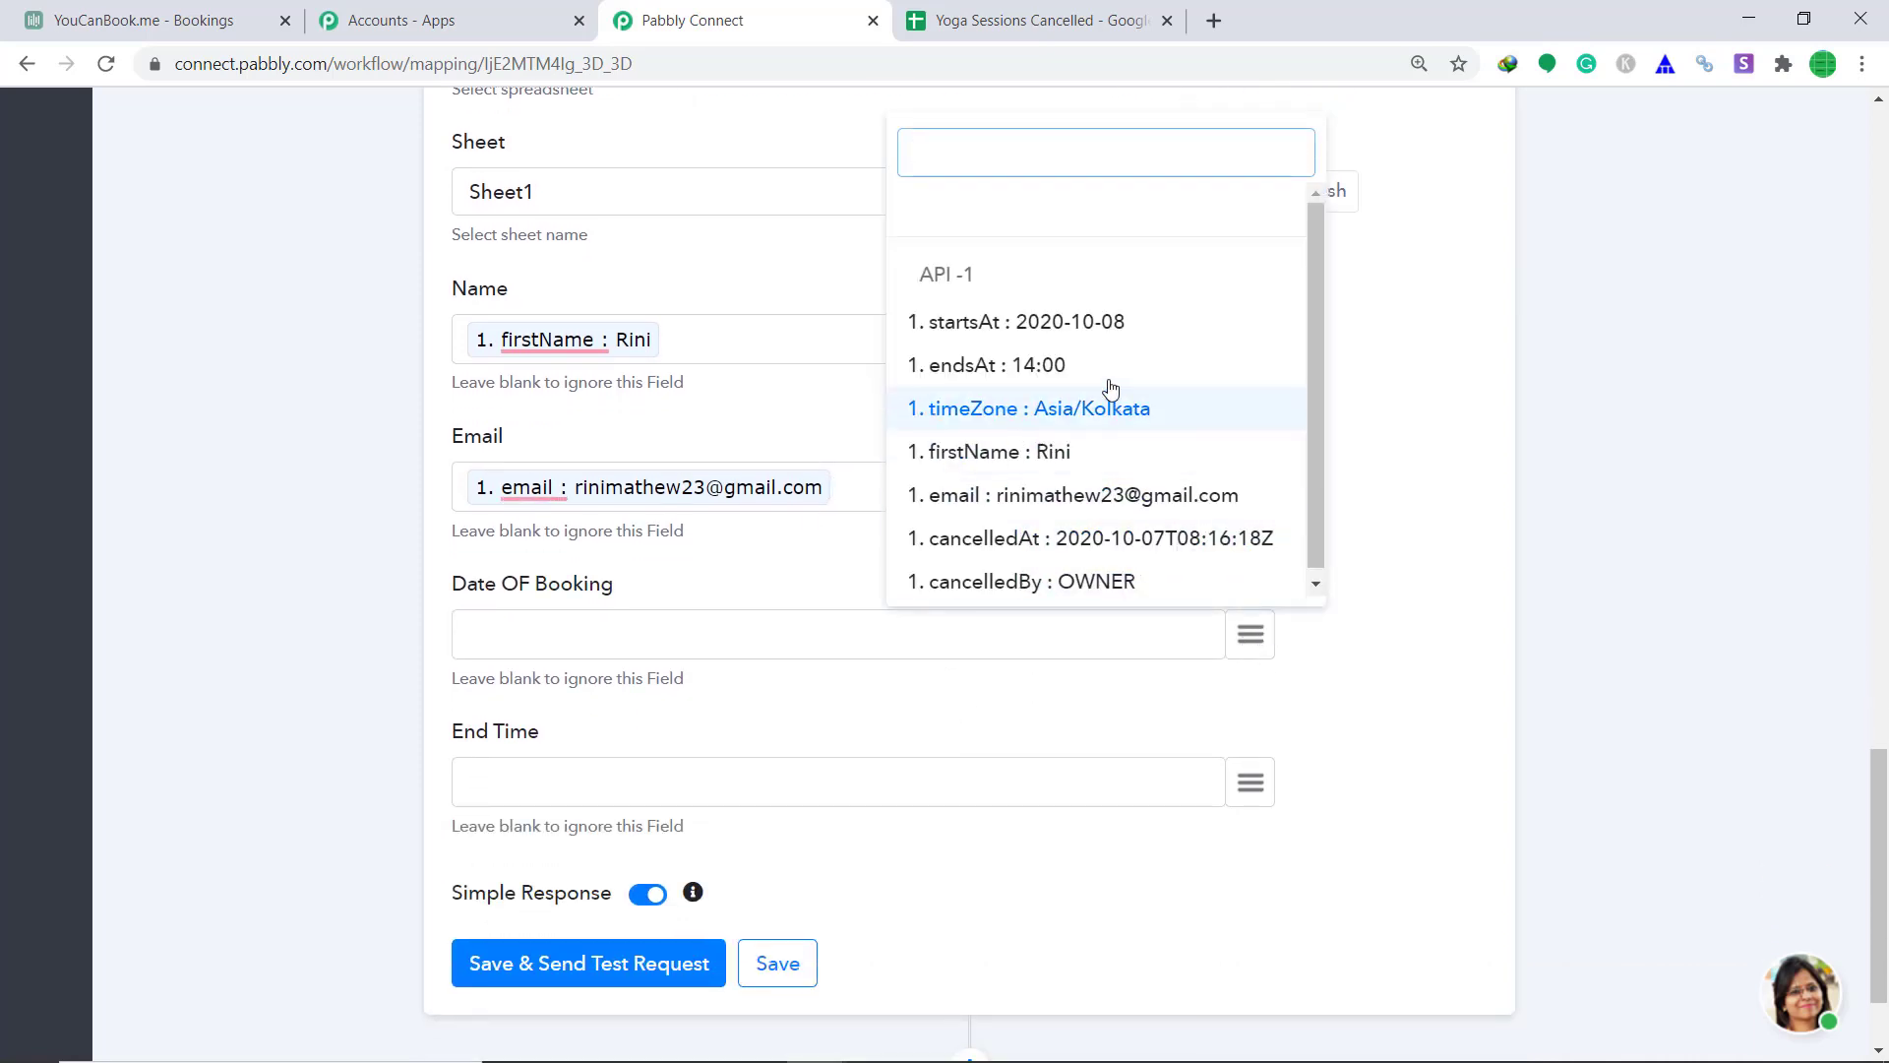
pyautogui.click(1100, 332)
pyautogui.click(1100, 331)
pyautogui.scroll(-2, 1151, 703)
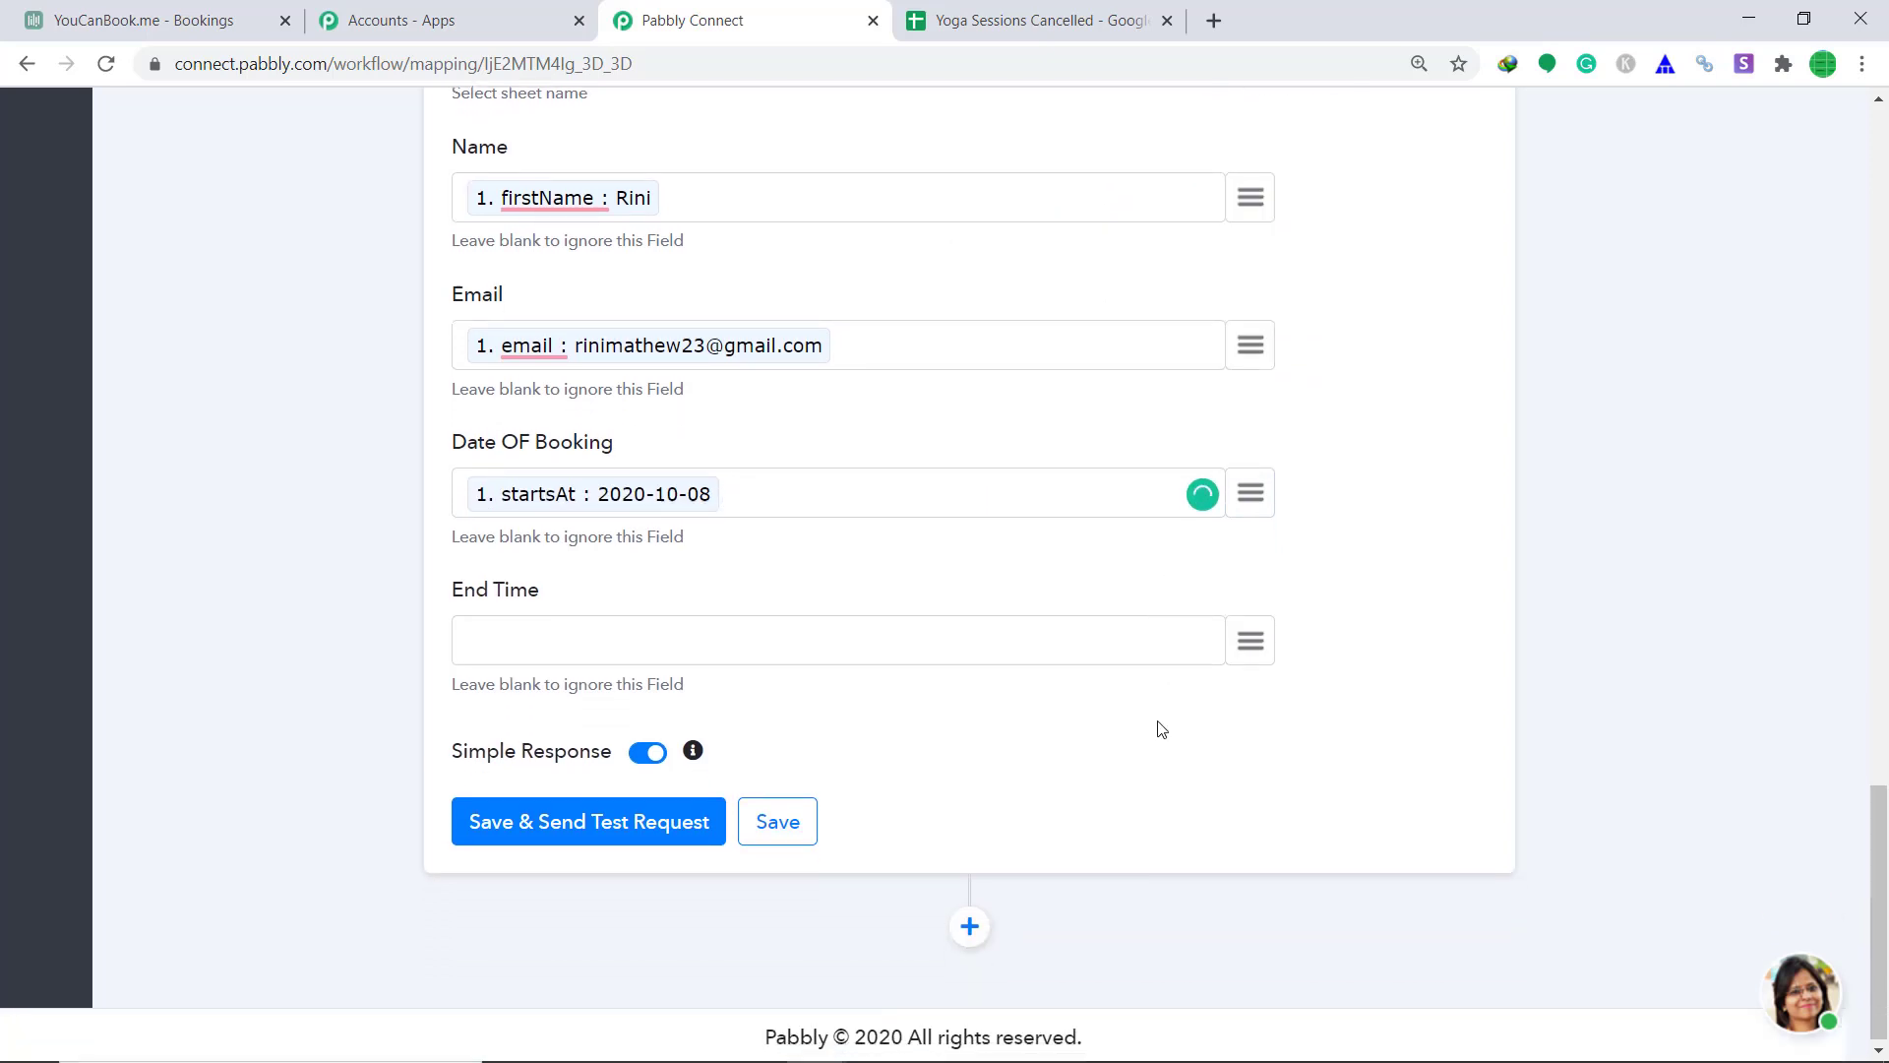
pyautogui.click(1263, 636)
pyautogui.click(1098, 366)
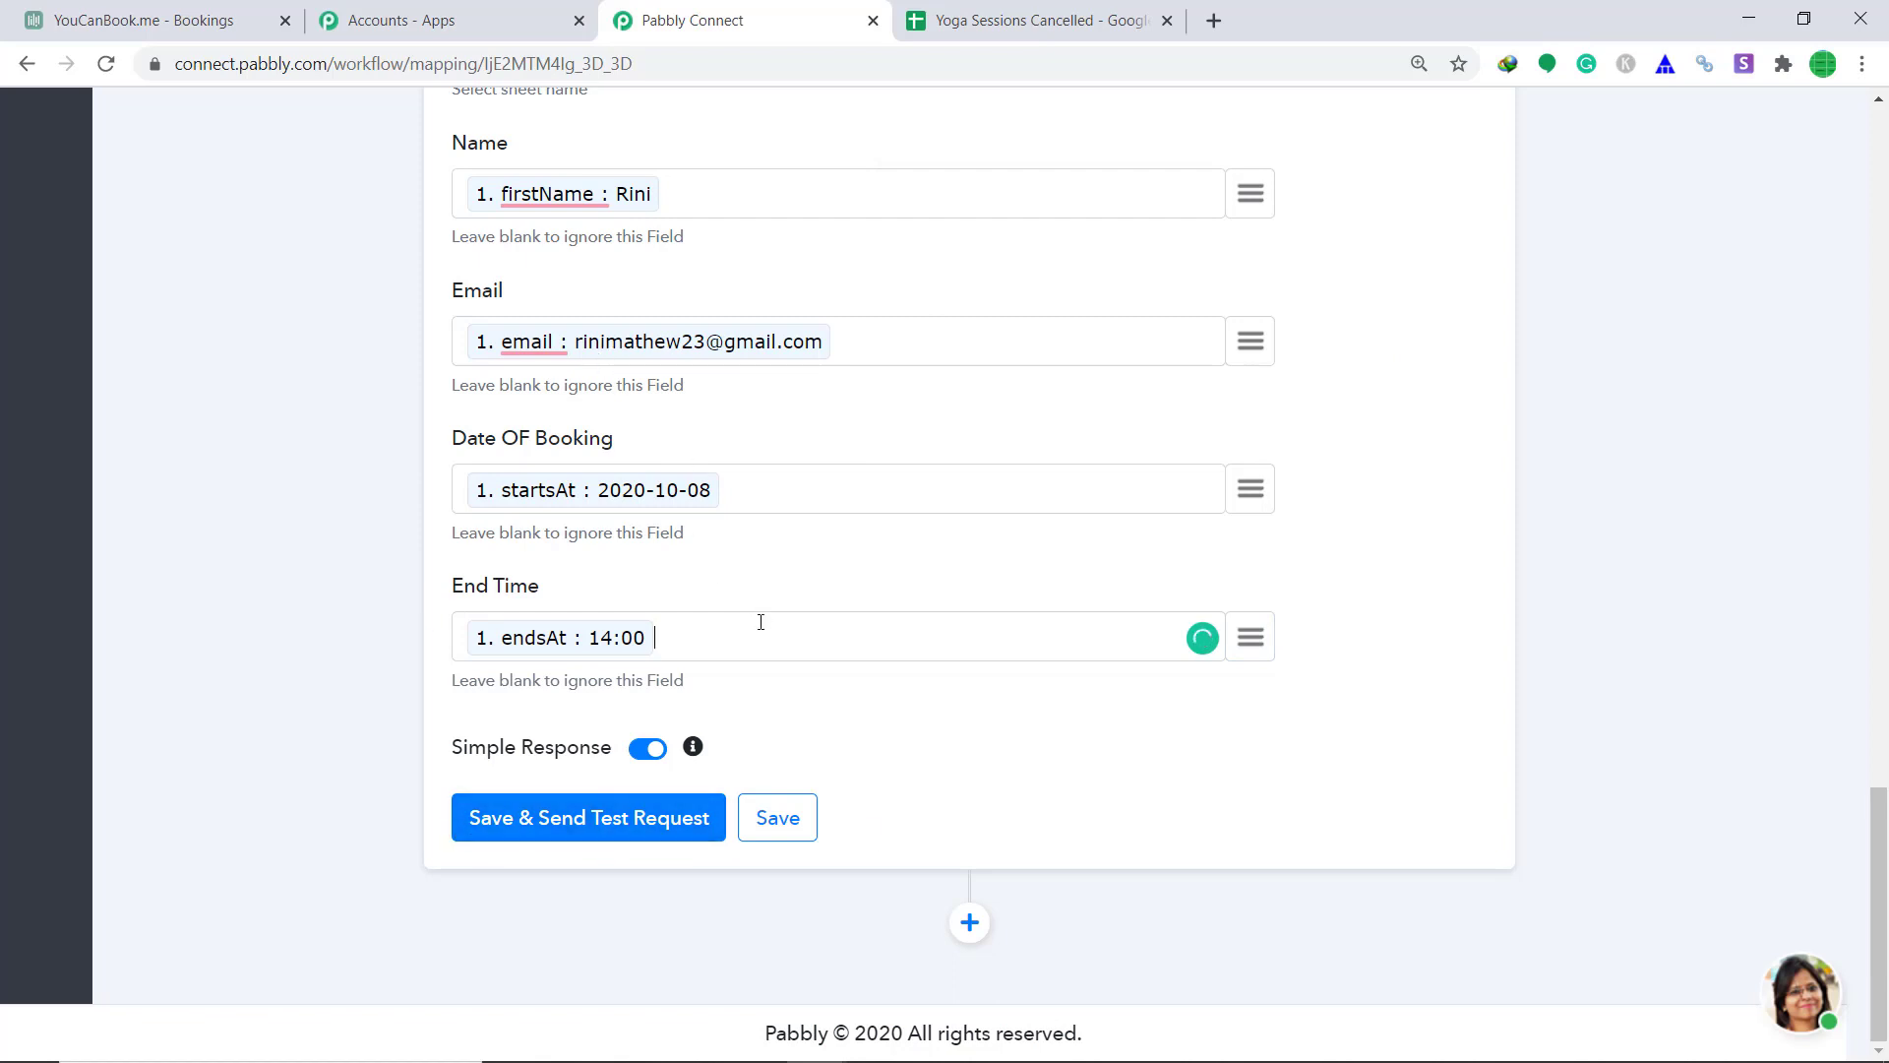
# Save the action and send a test request, and check the new row in the Yoga Sessions Cancelled spreadsheet, widening the Email column.
pyautogui.scroll(1, 760, 622)
pyautogui.scroll(-1, 669, 731)
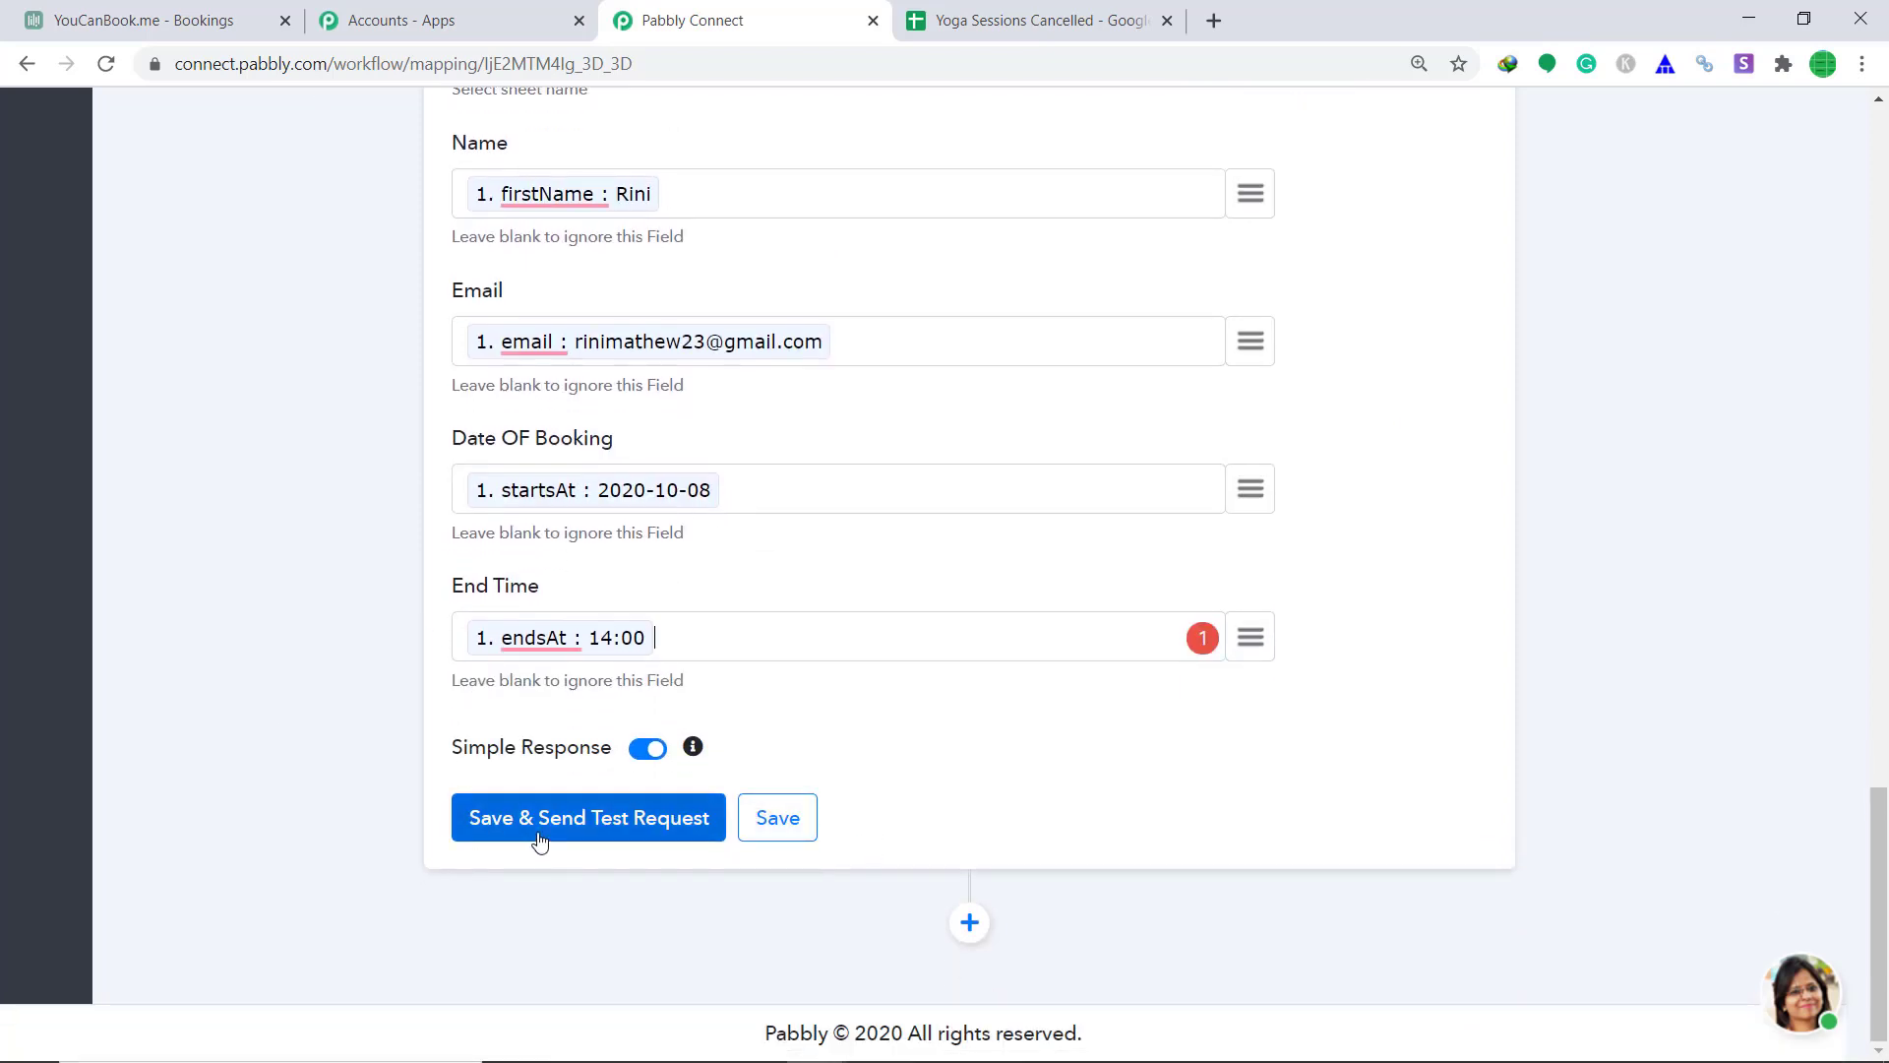
pyautogui.click(604, 824)
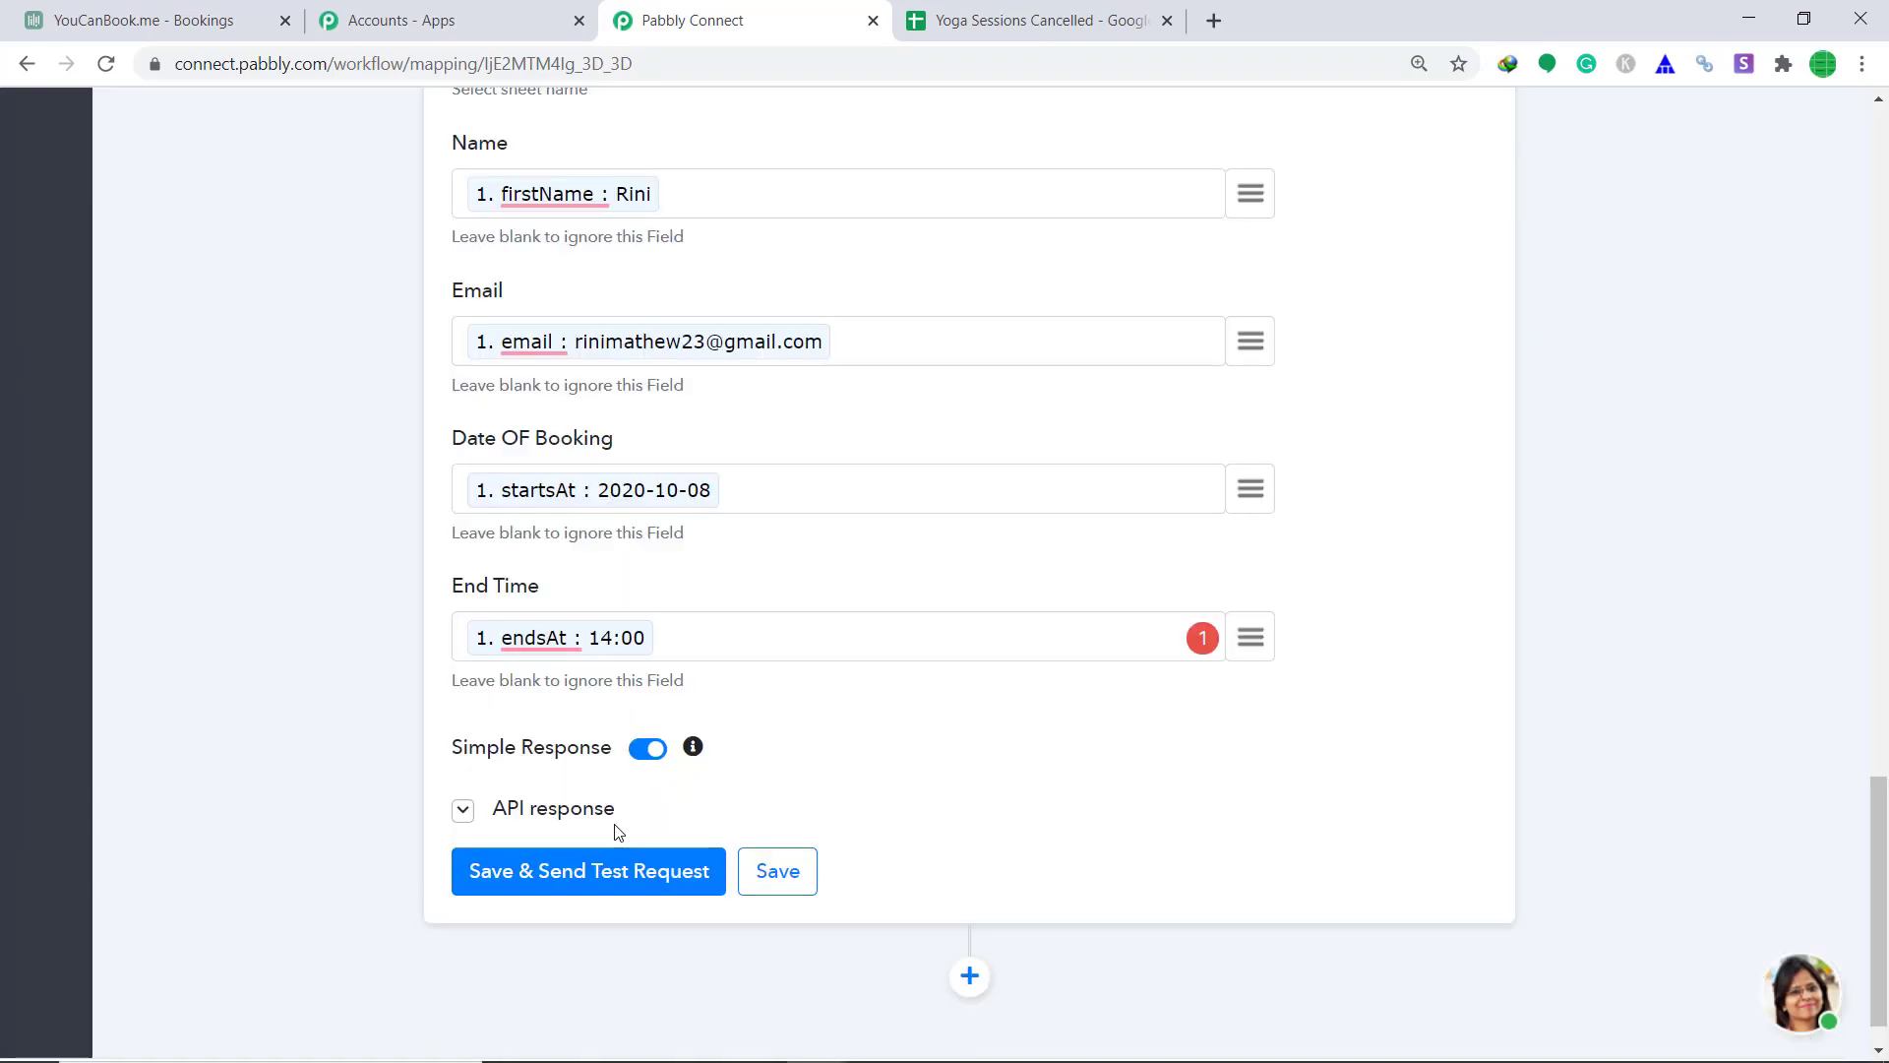
pyautogui.scroll(-3, 782, 762)
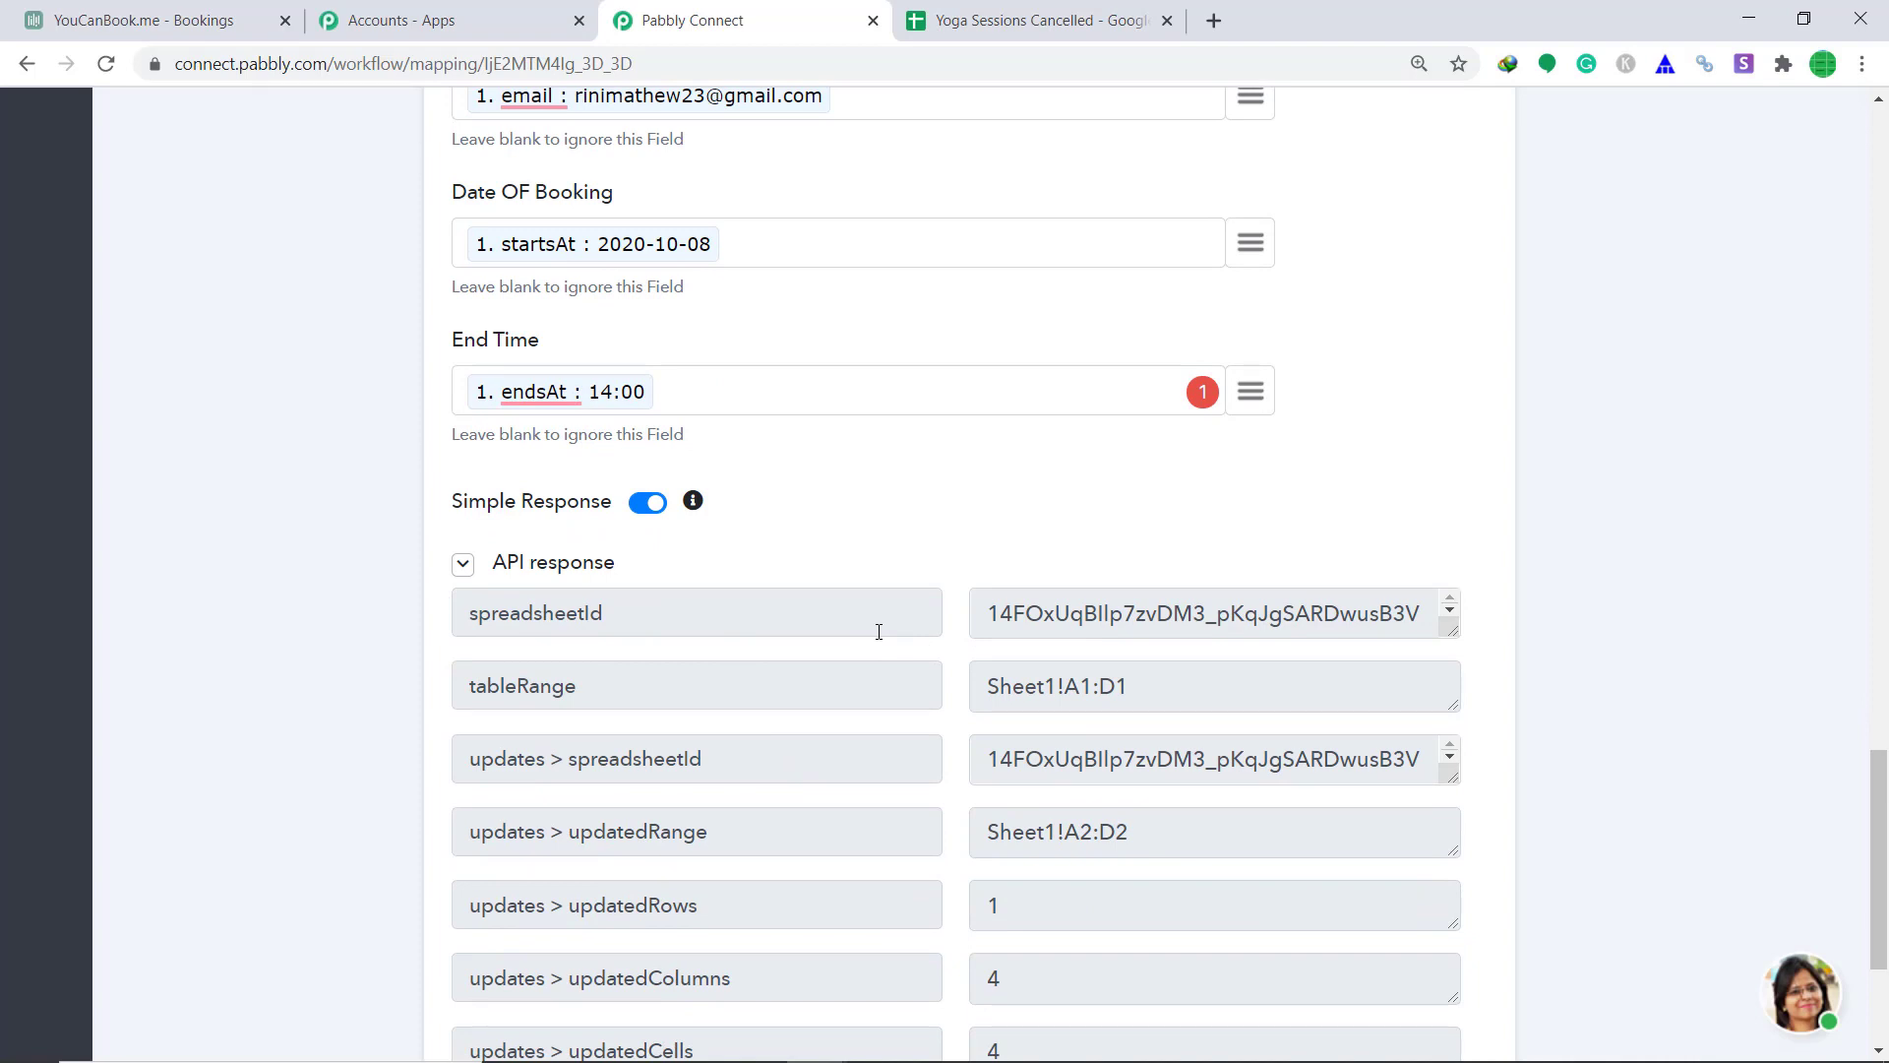
pyautogui.click(1077, 10)
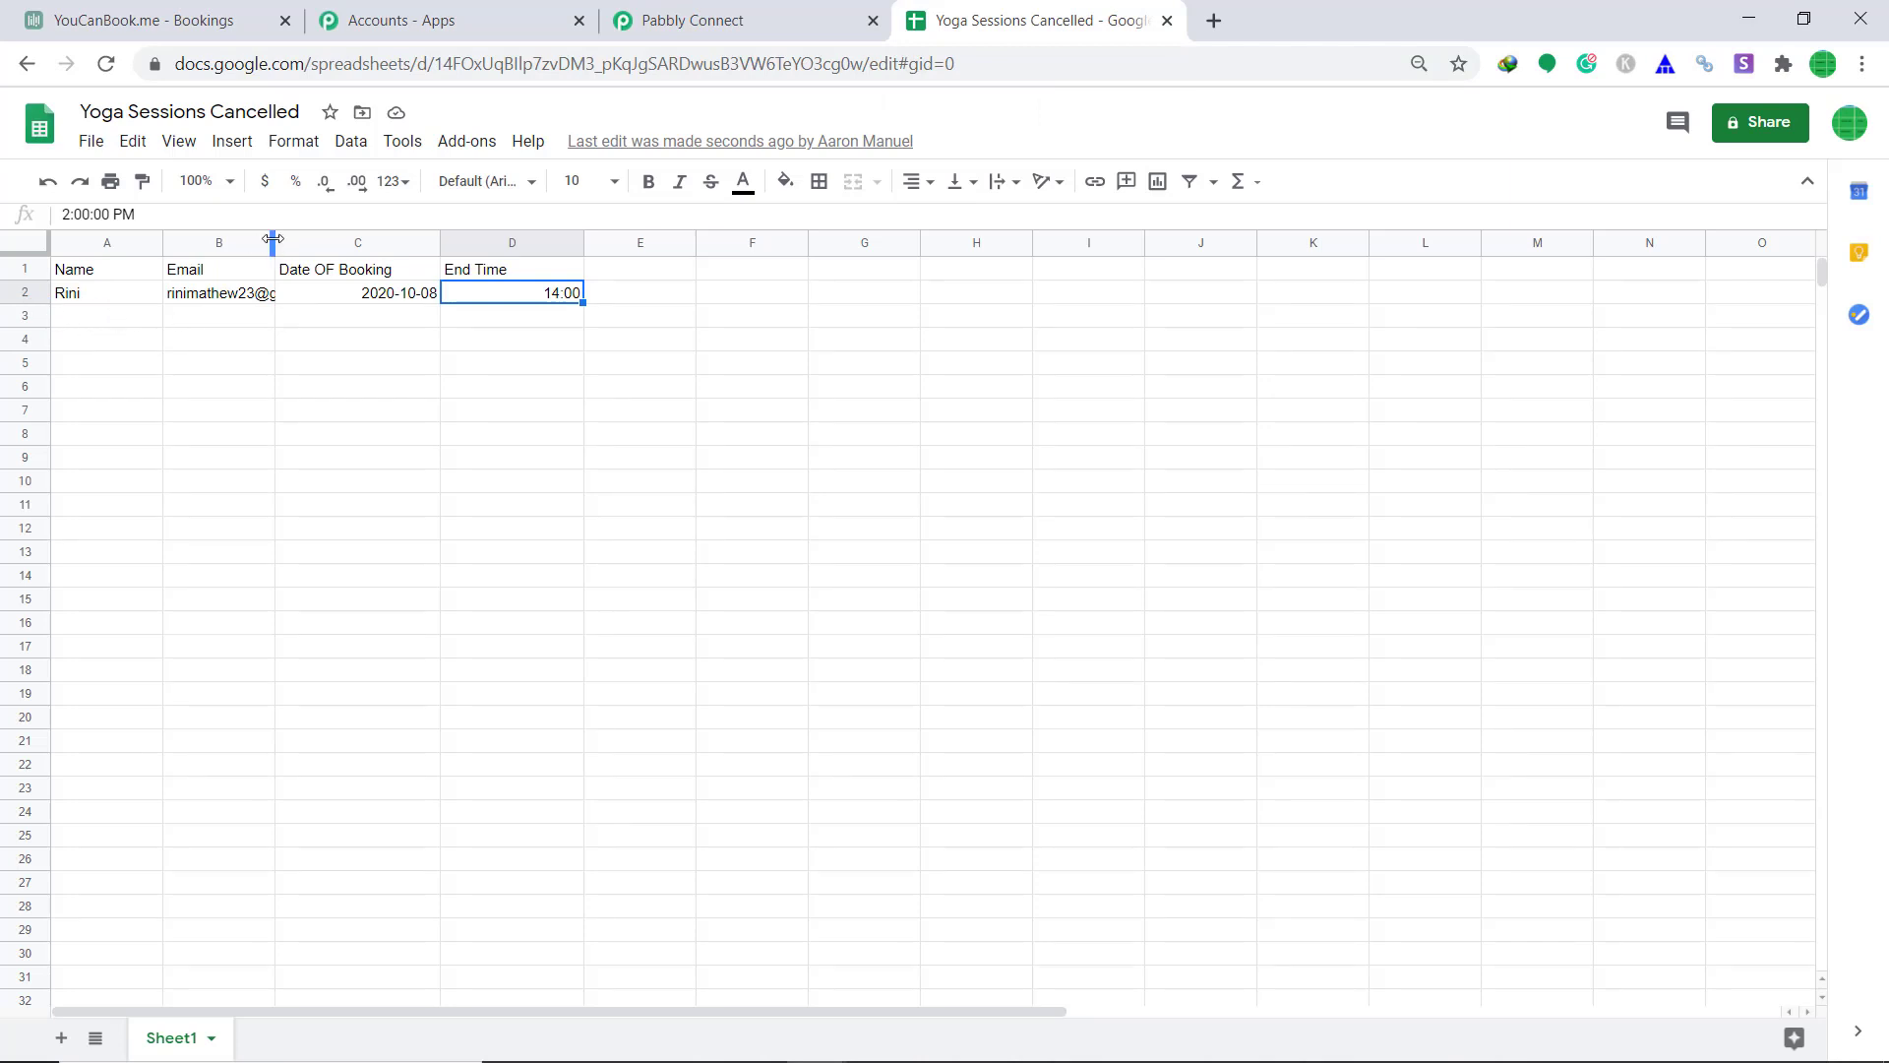
pyautogui.moveTo(274, 242); pyautogui.dragTo(351, 241)
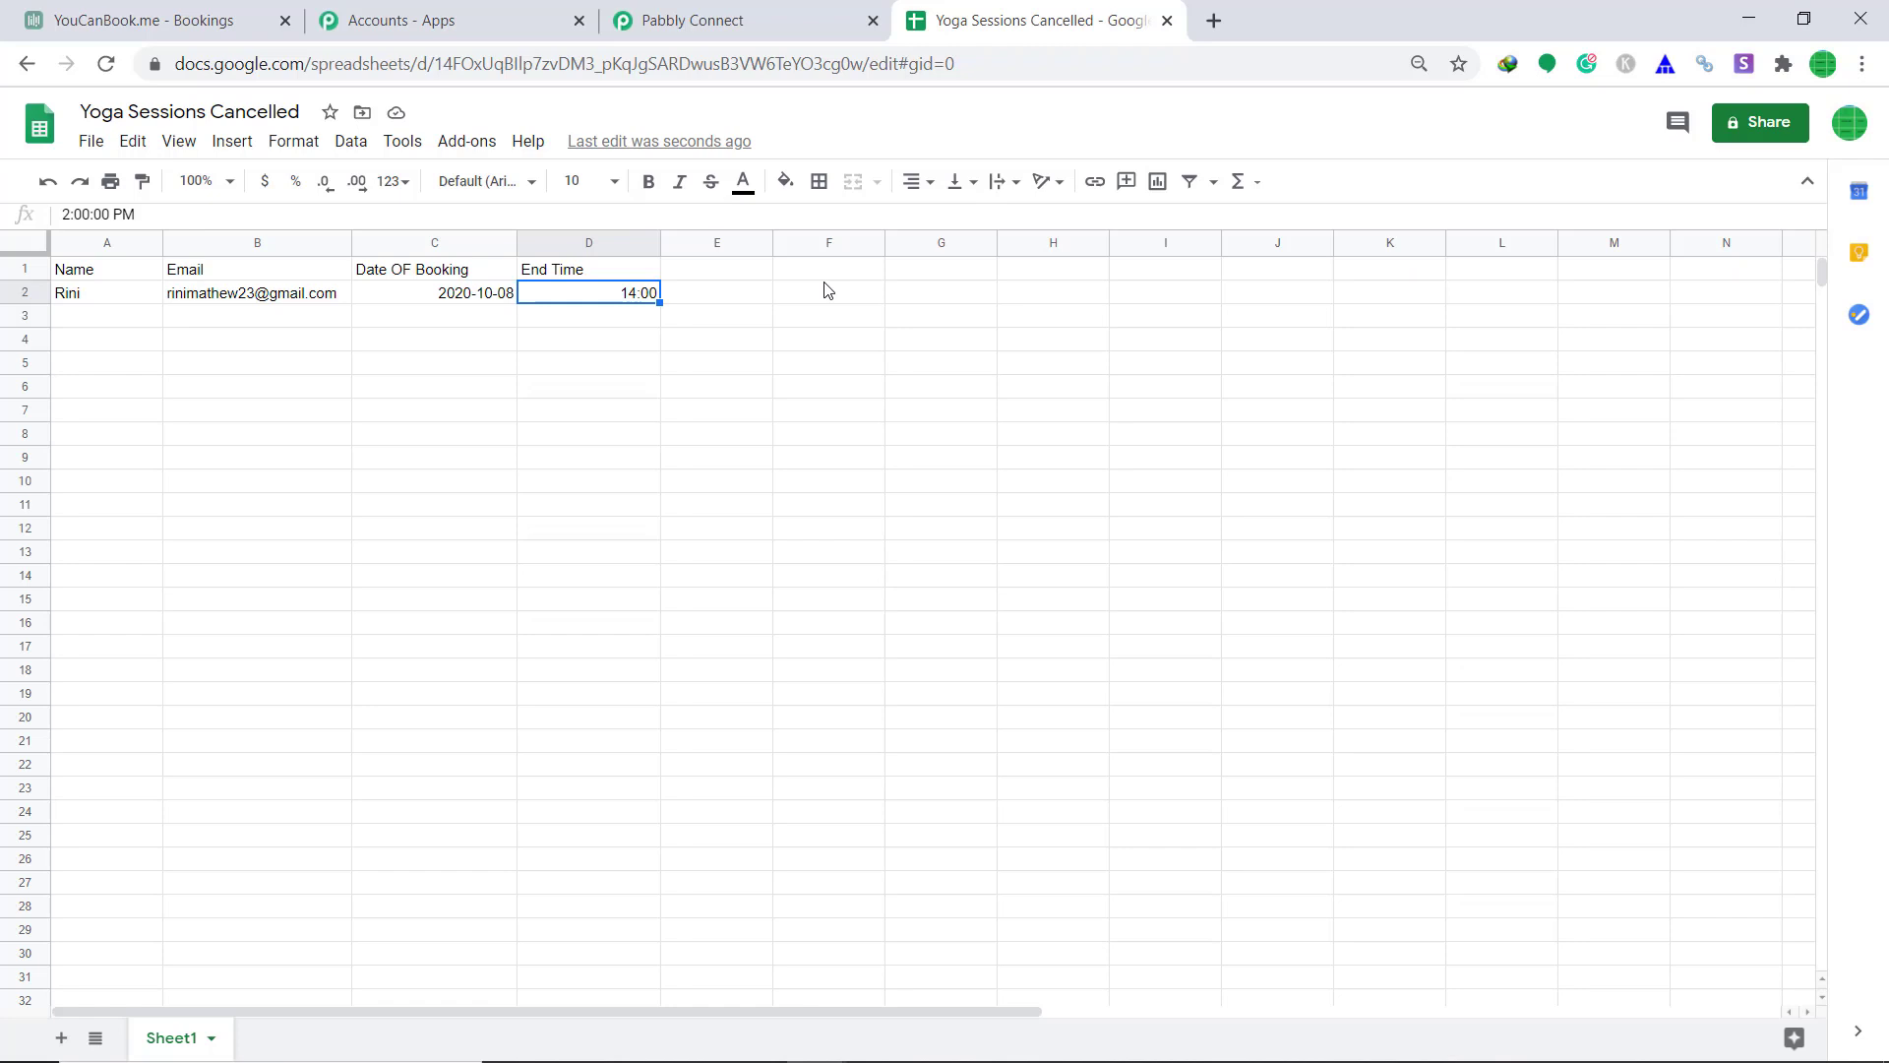
# Return to Pabbly Connect and save the Google Sheets action step.
pyautogui.click(744, 14)
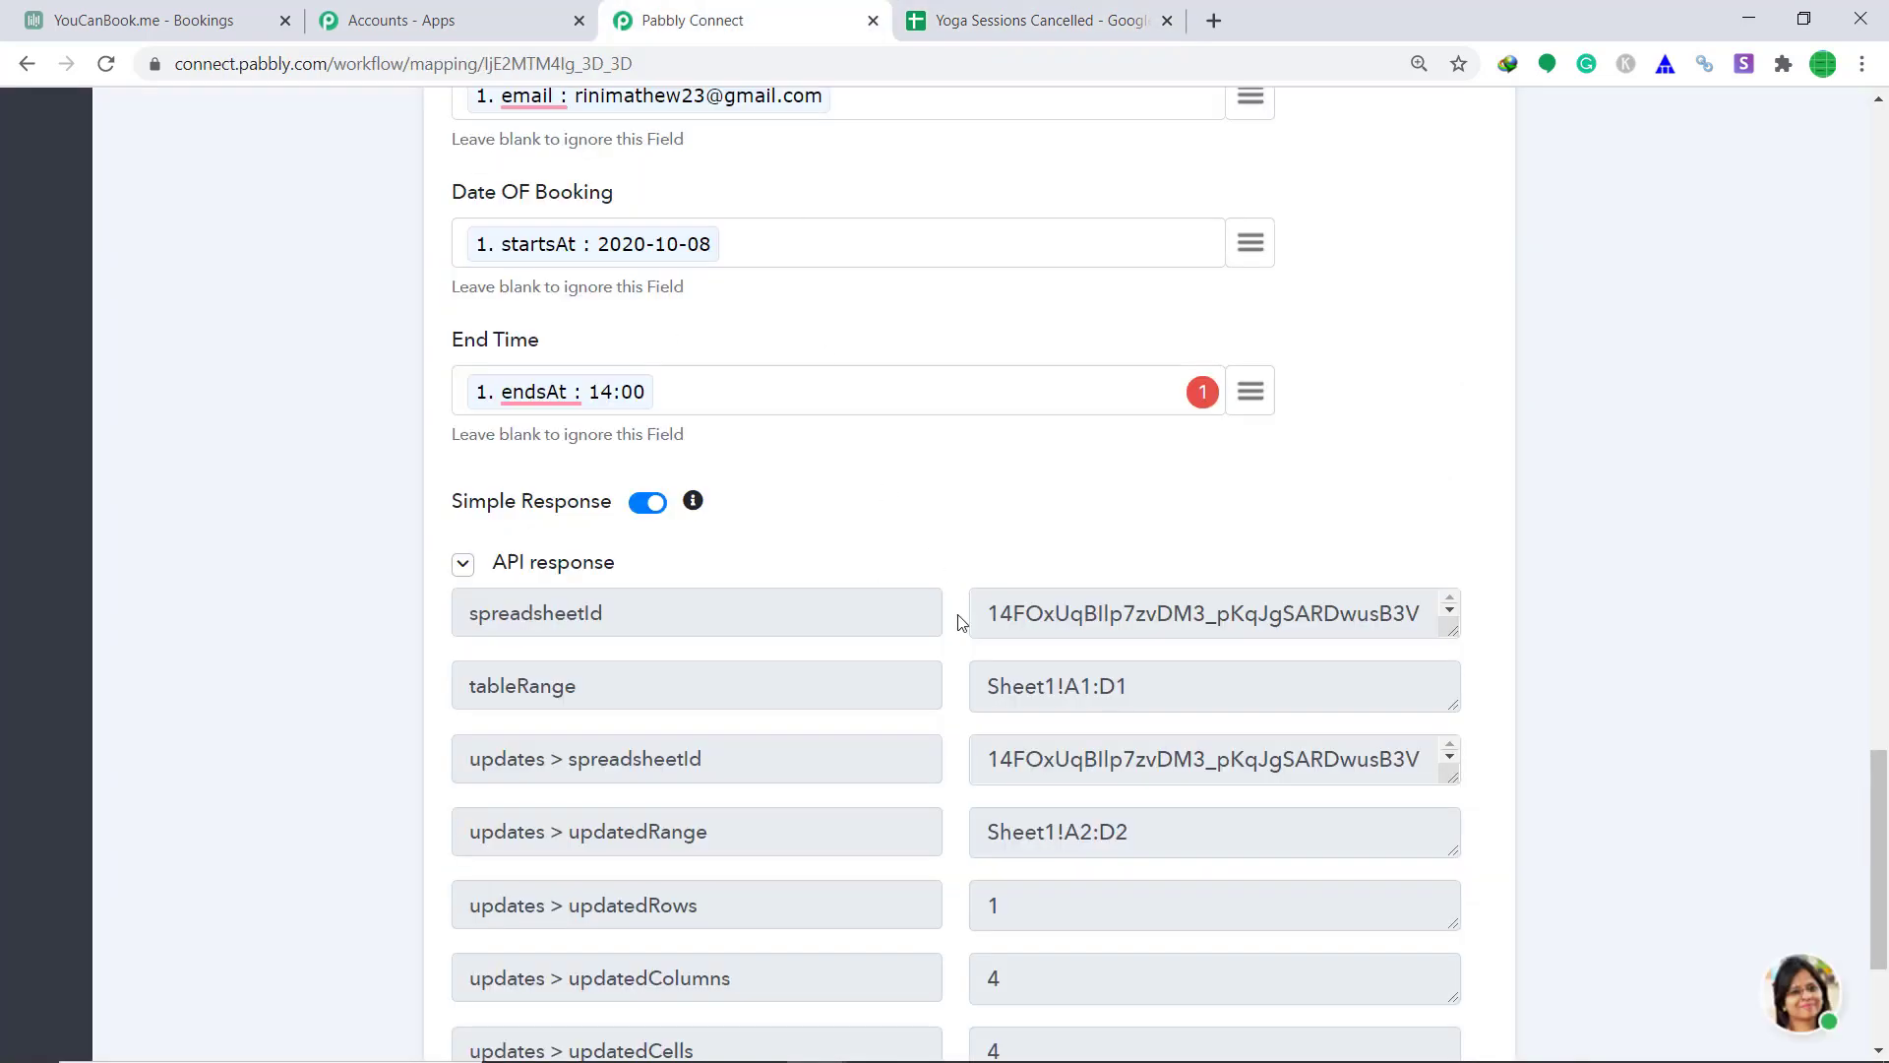
pyautogui.scroll(-3, 1003, 708)
pyautogui.click(784, 818)
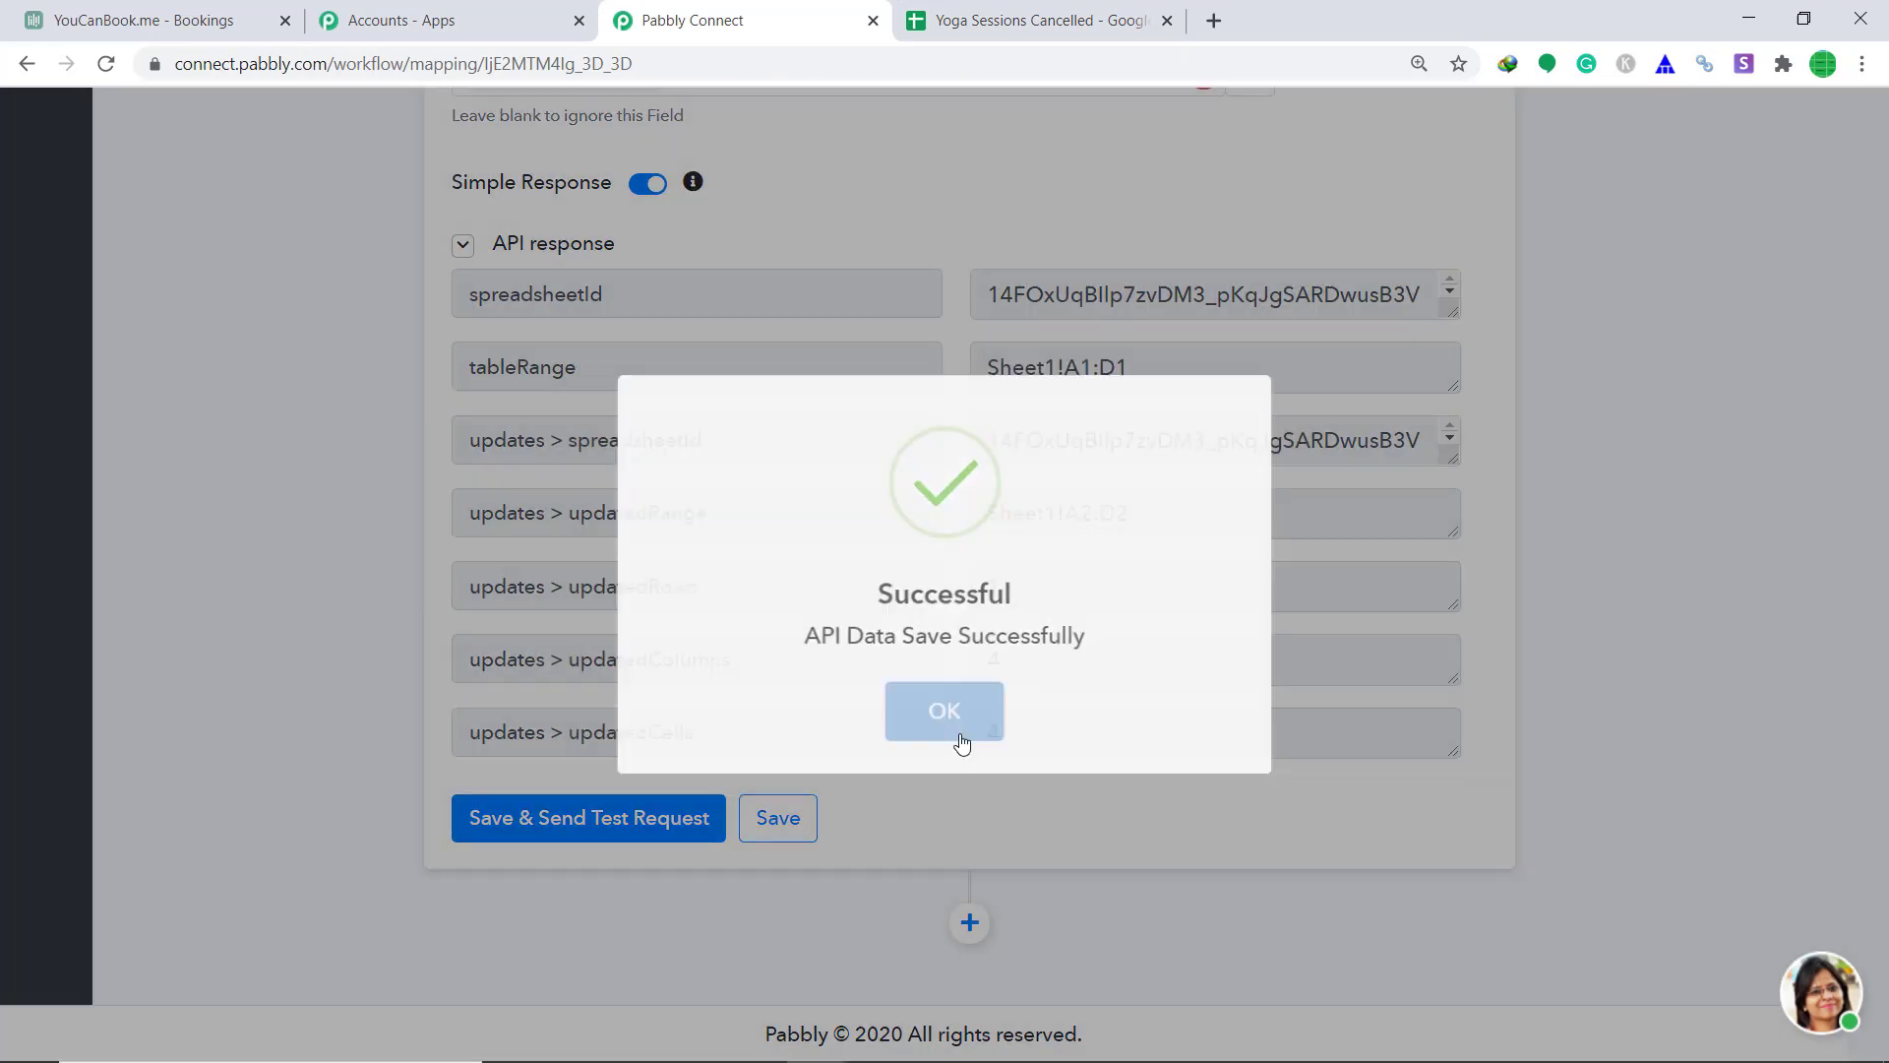
pyautogui.click(960, 743)
pyautogui.scroll(10, 974, 767)
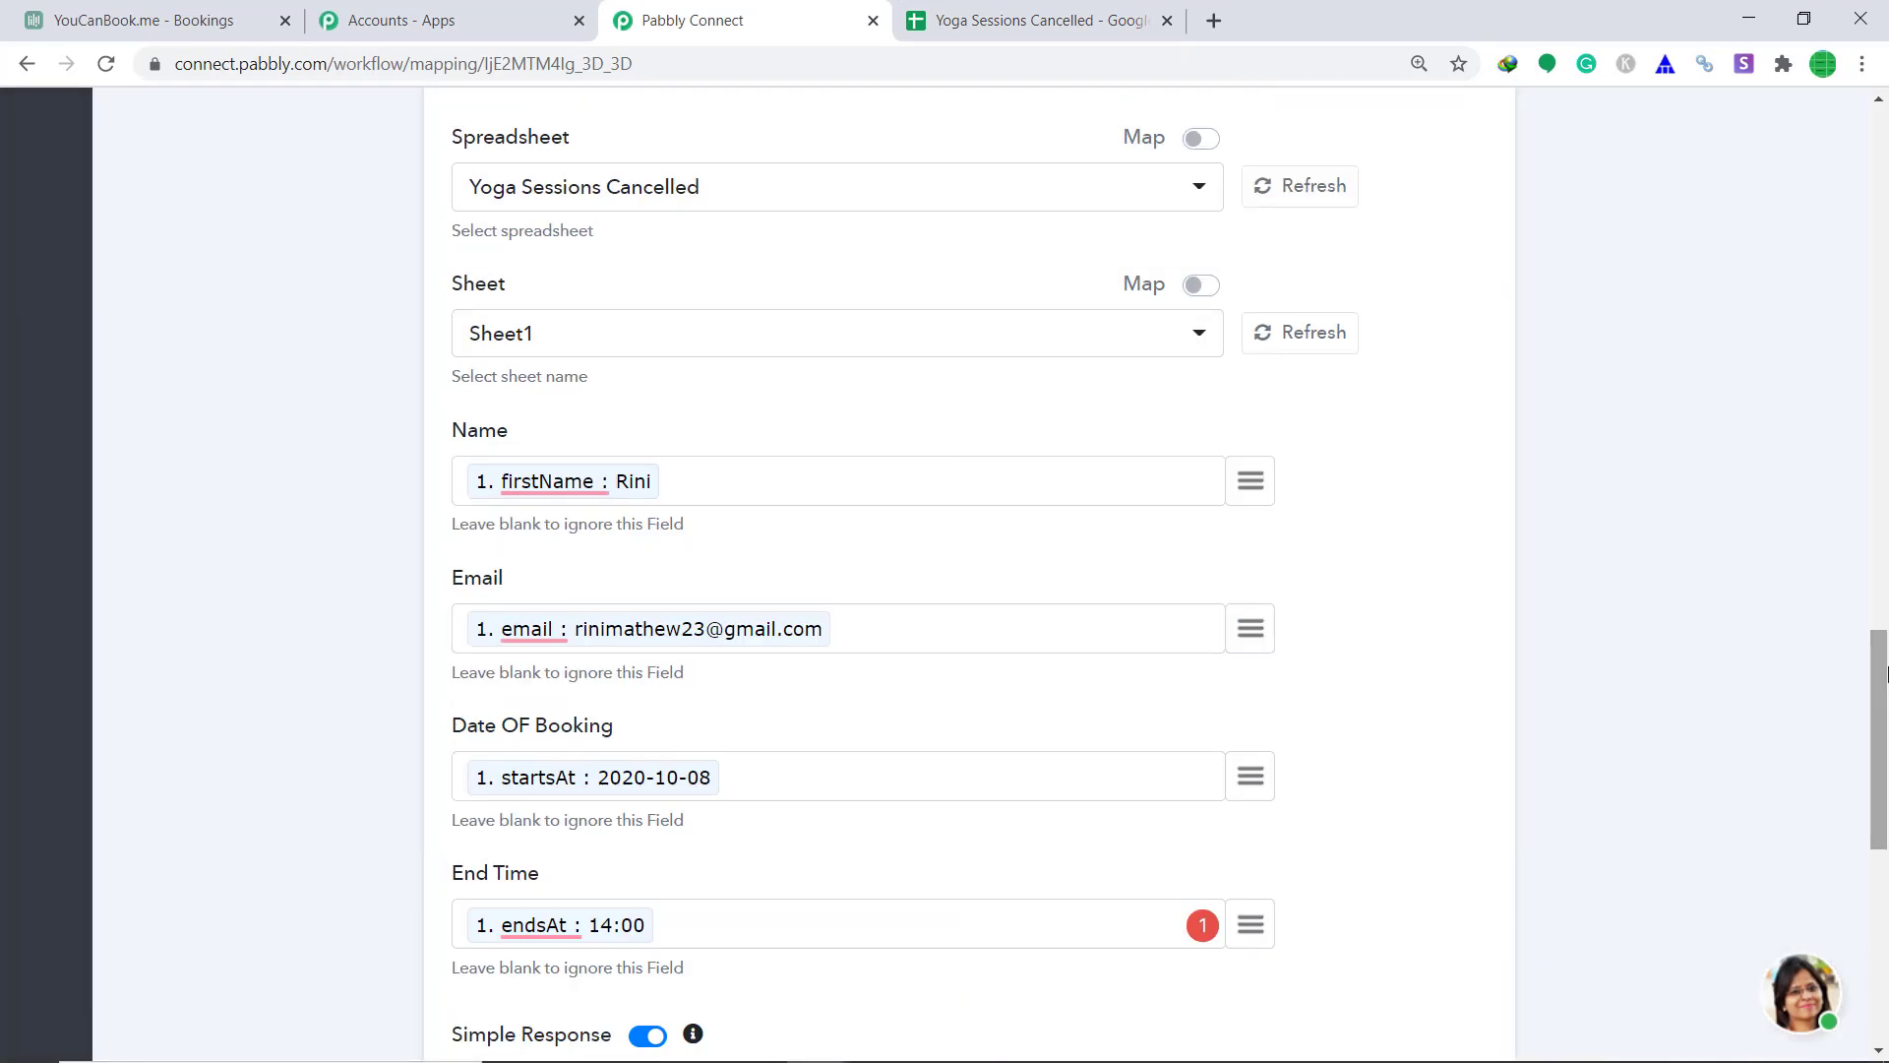
# Collapse the Google Sheets action, then save the YouCanBook.Me Cancelled Booking trigger and collapse it too.
pyautogui.click(982, 788)
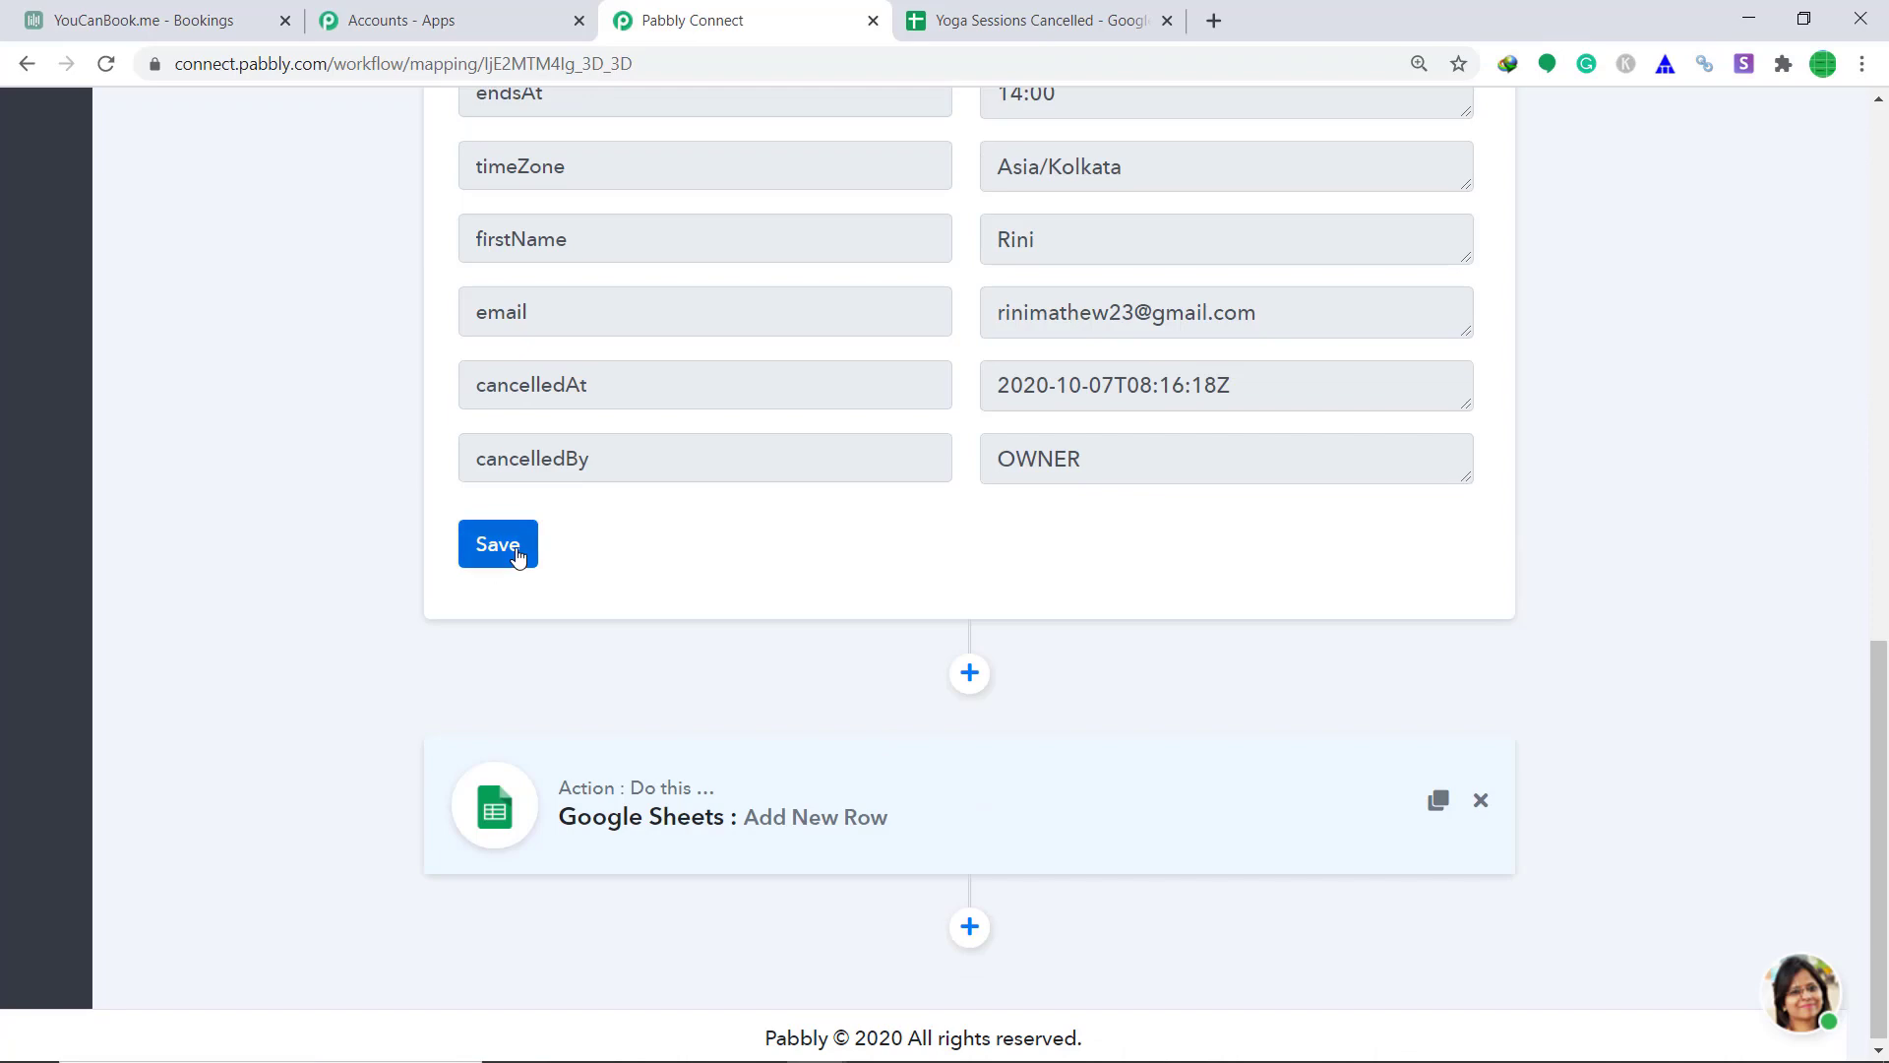
pyautogui.click(518, 553)
pyautogui.click(945, 728)
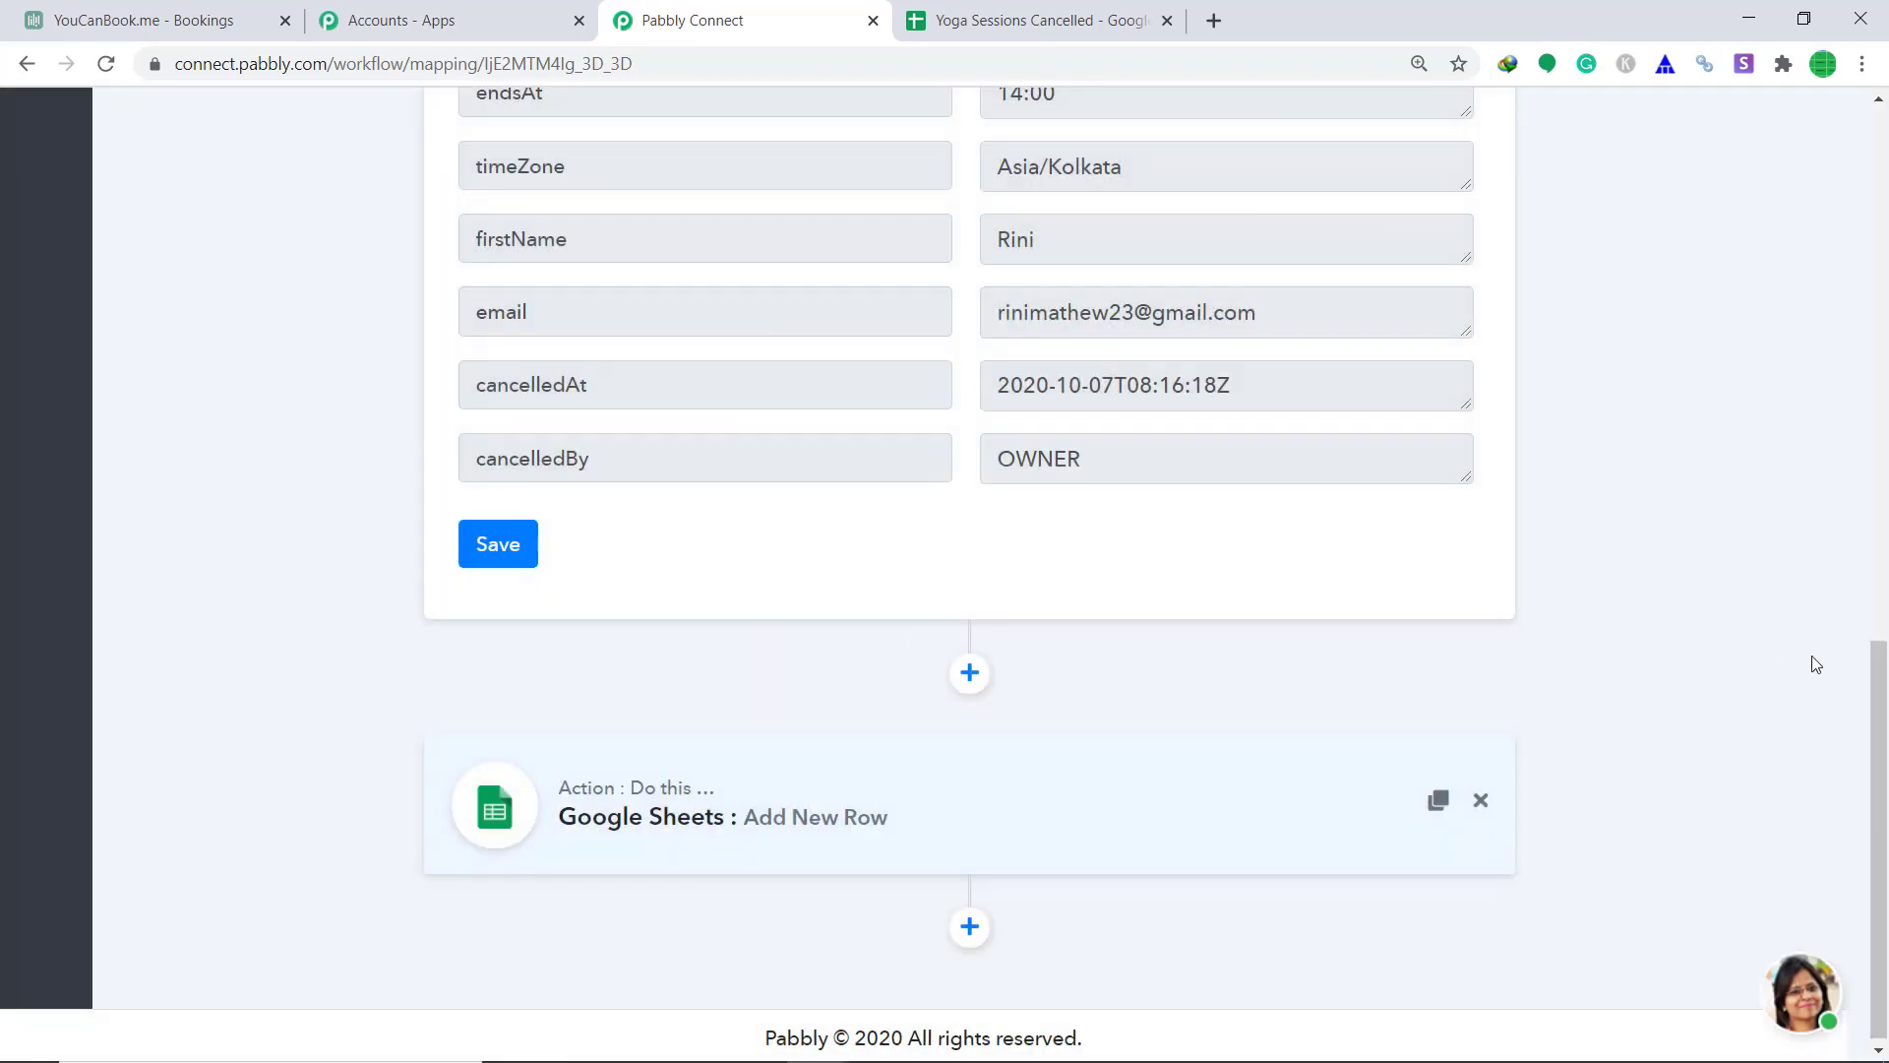
pyautogui.scroll(6, 1813, 662)
pyautogui.scroll(5, 974, 571)
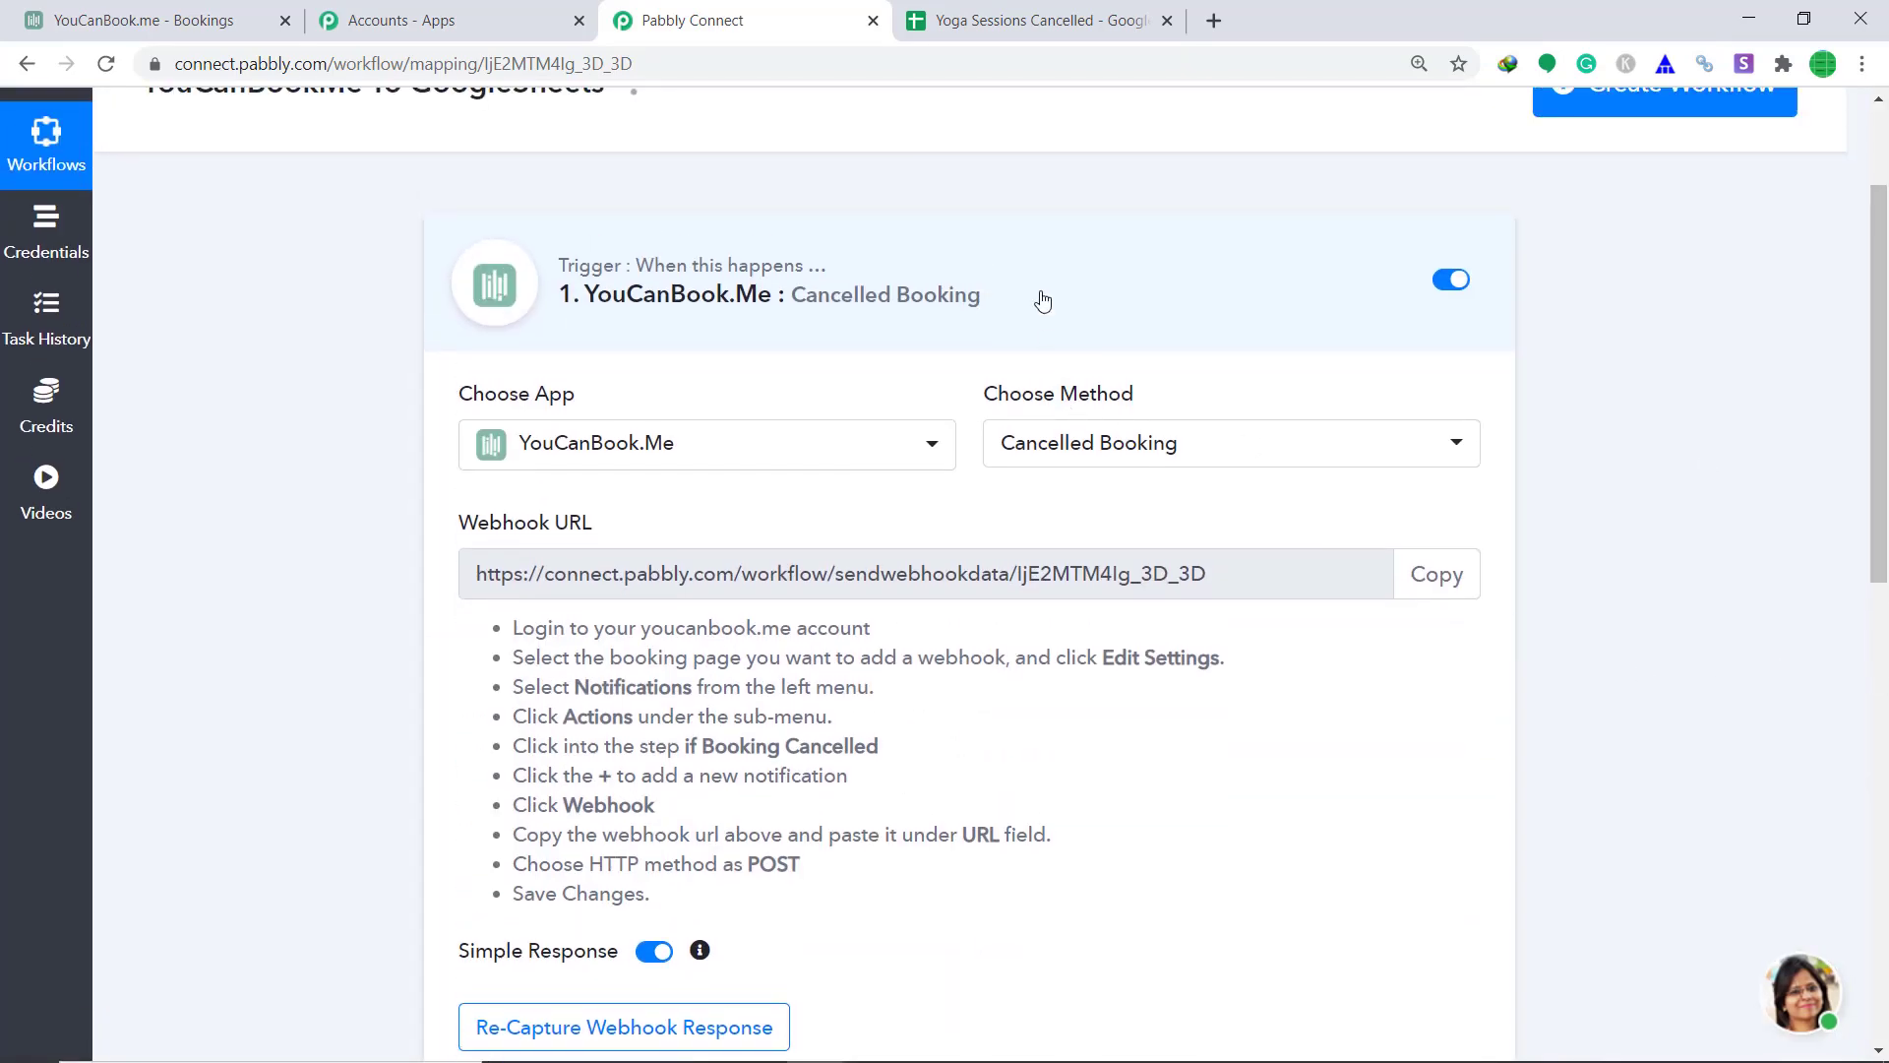
pyautogui.click(1040, 306)
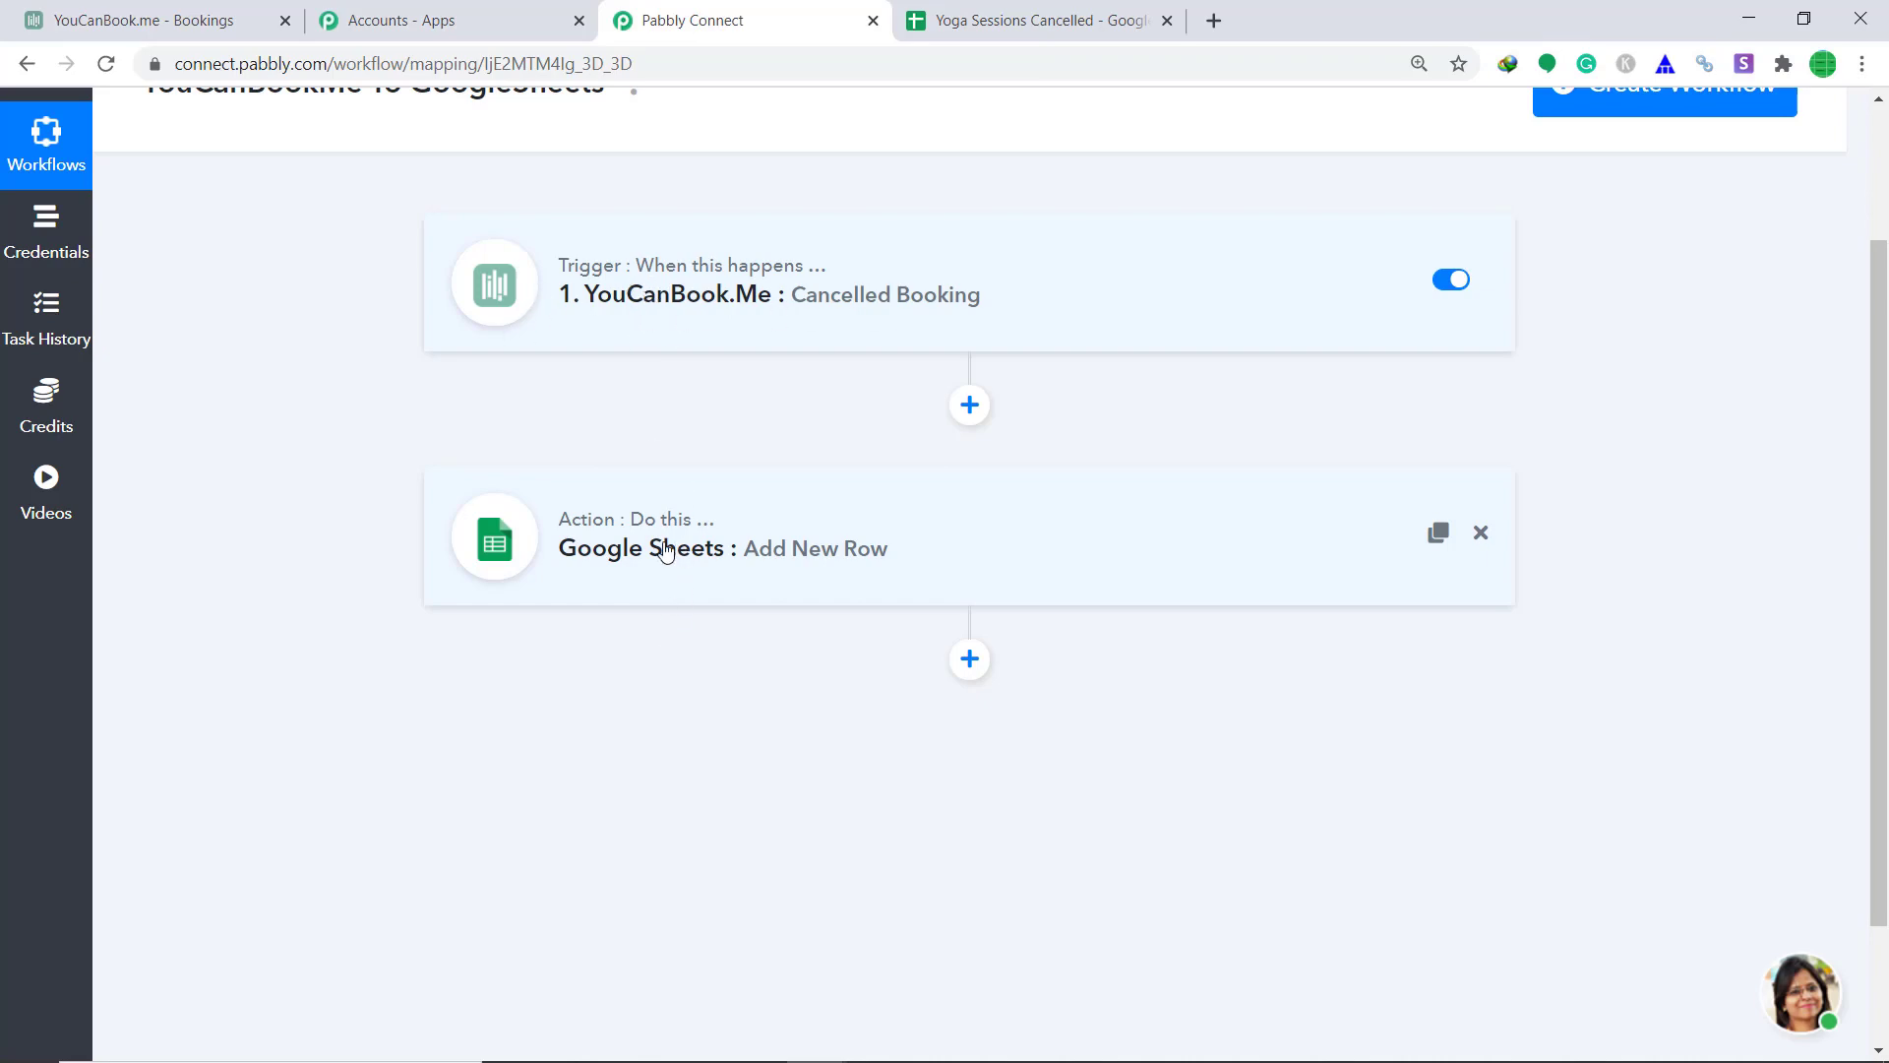
# Switch to YouCanBook.me, cancel the upcoming Oct 8, 2020 3:00 PM Yoga Sessions booking, and check the Yoga Sessions Cancelled spreadsheet for its row.
pyautogui.click(137, 8)
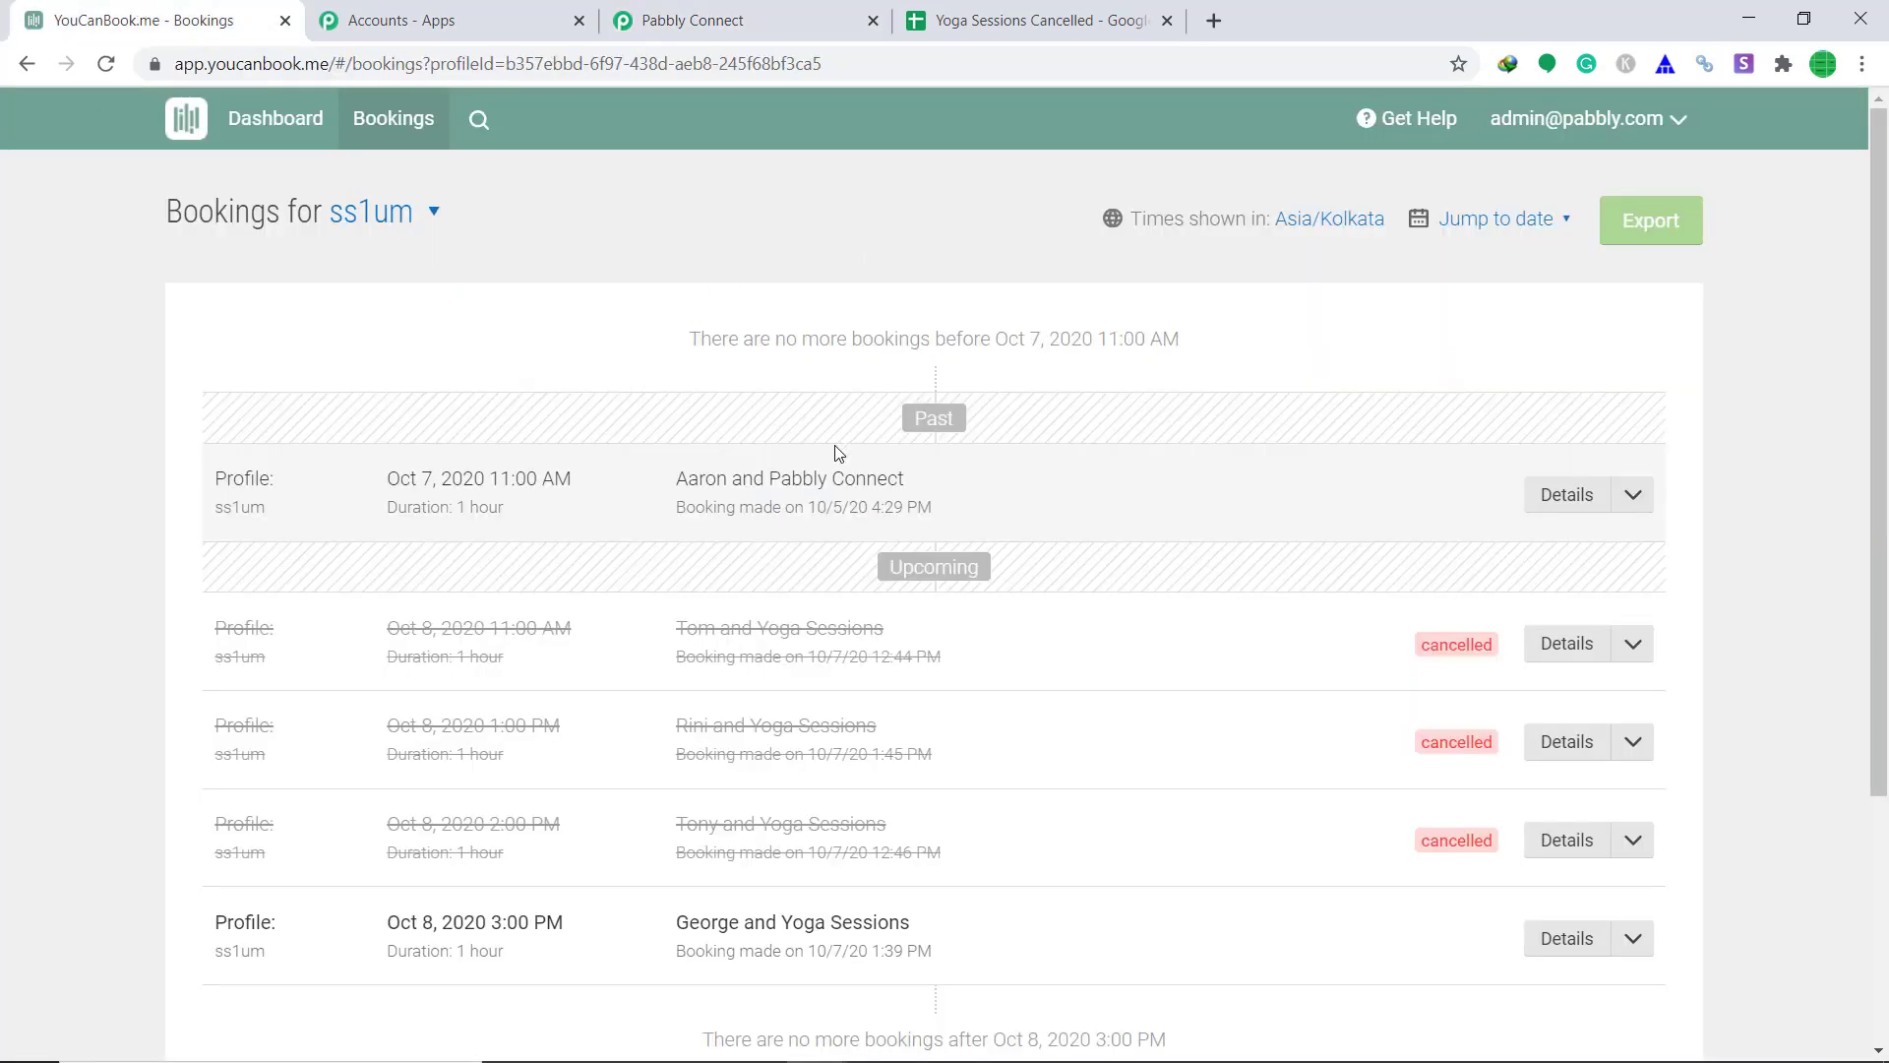
pyautogui.scroll(-4, 499, 569)
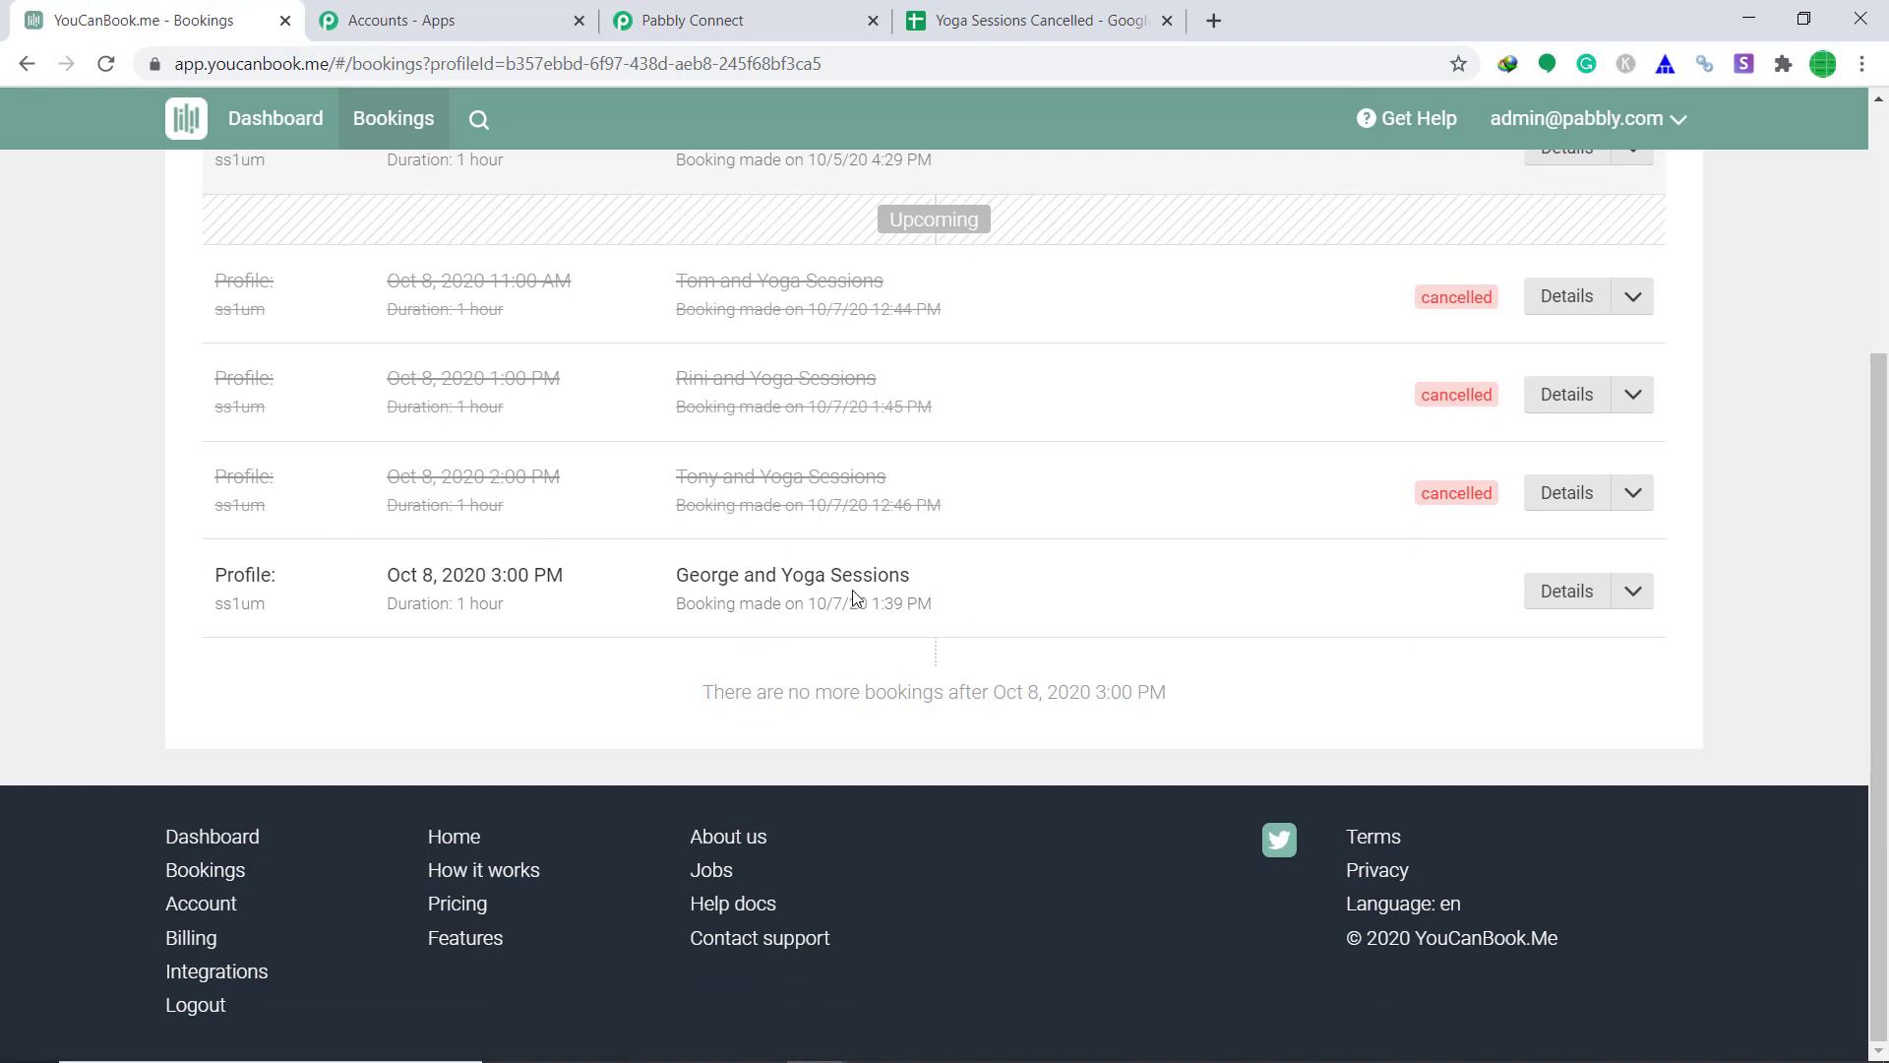
pyautogui.click(1641, 598)
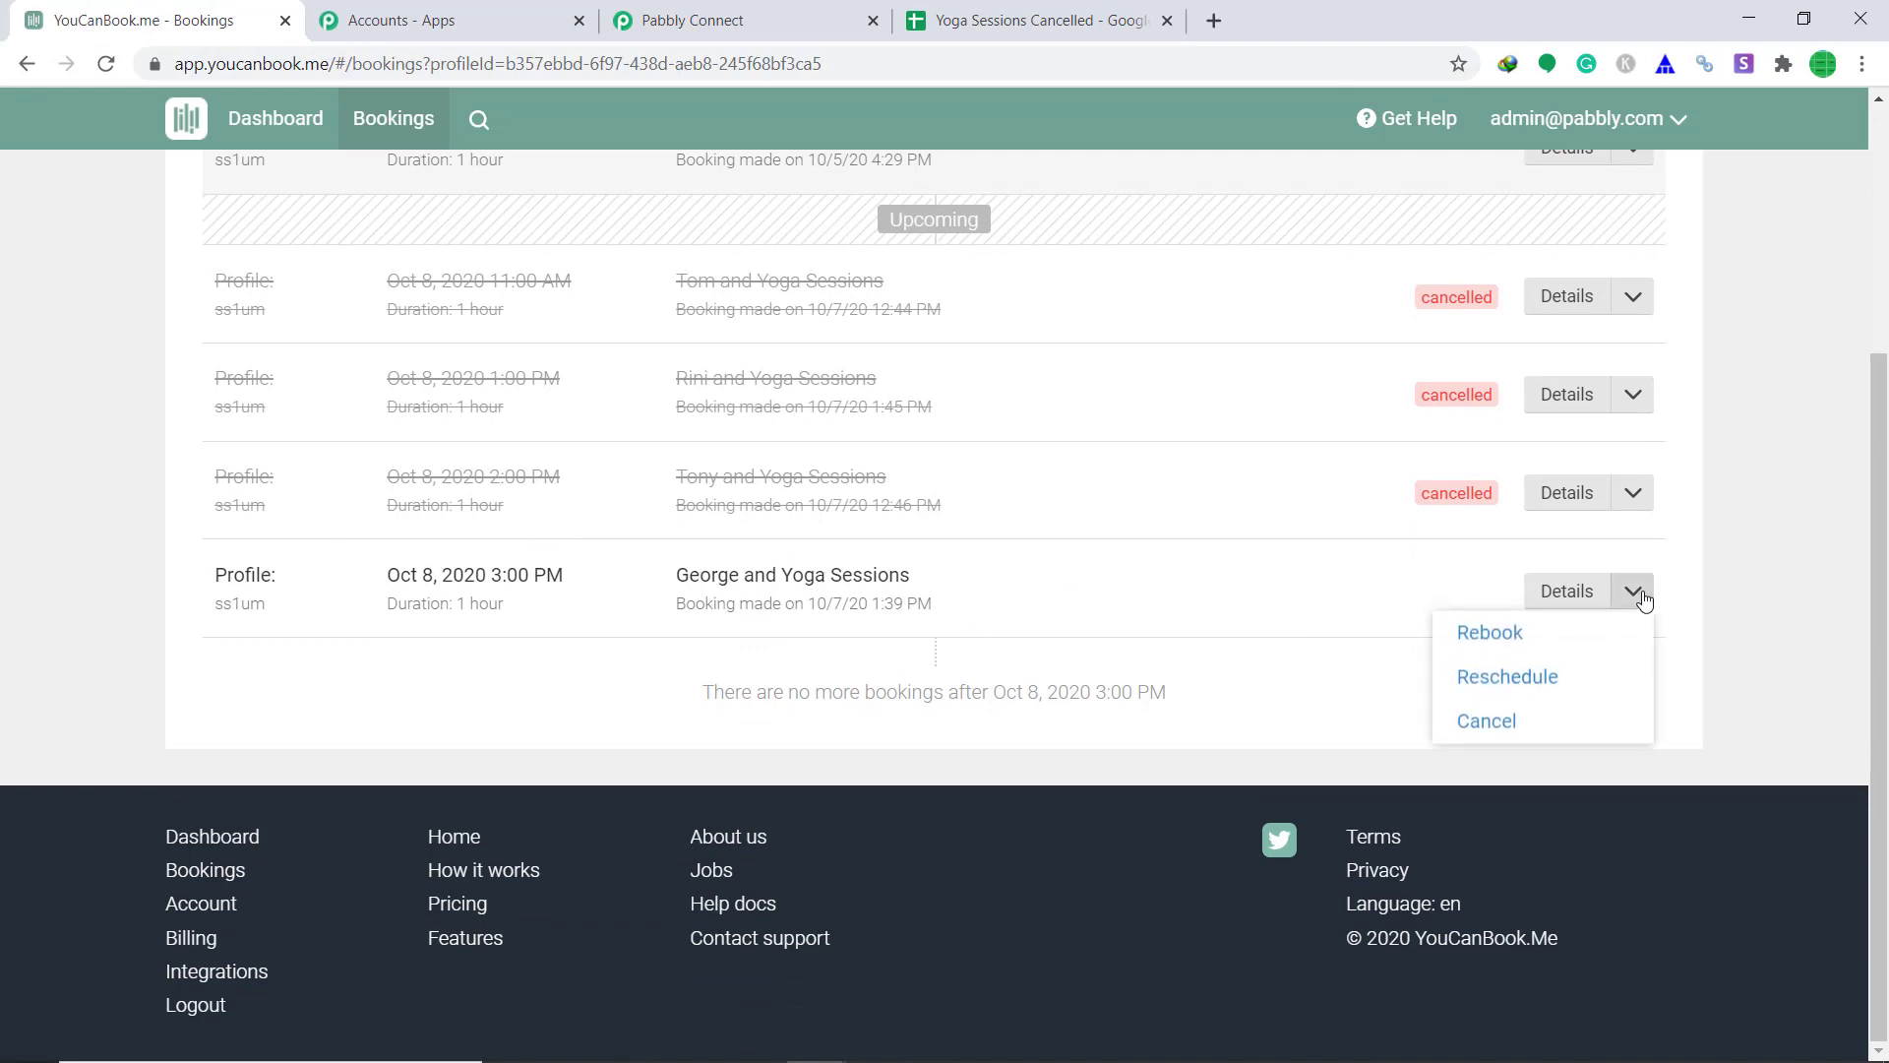
pyautogui.click(1537, 728)
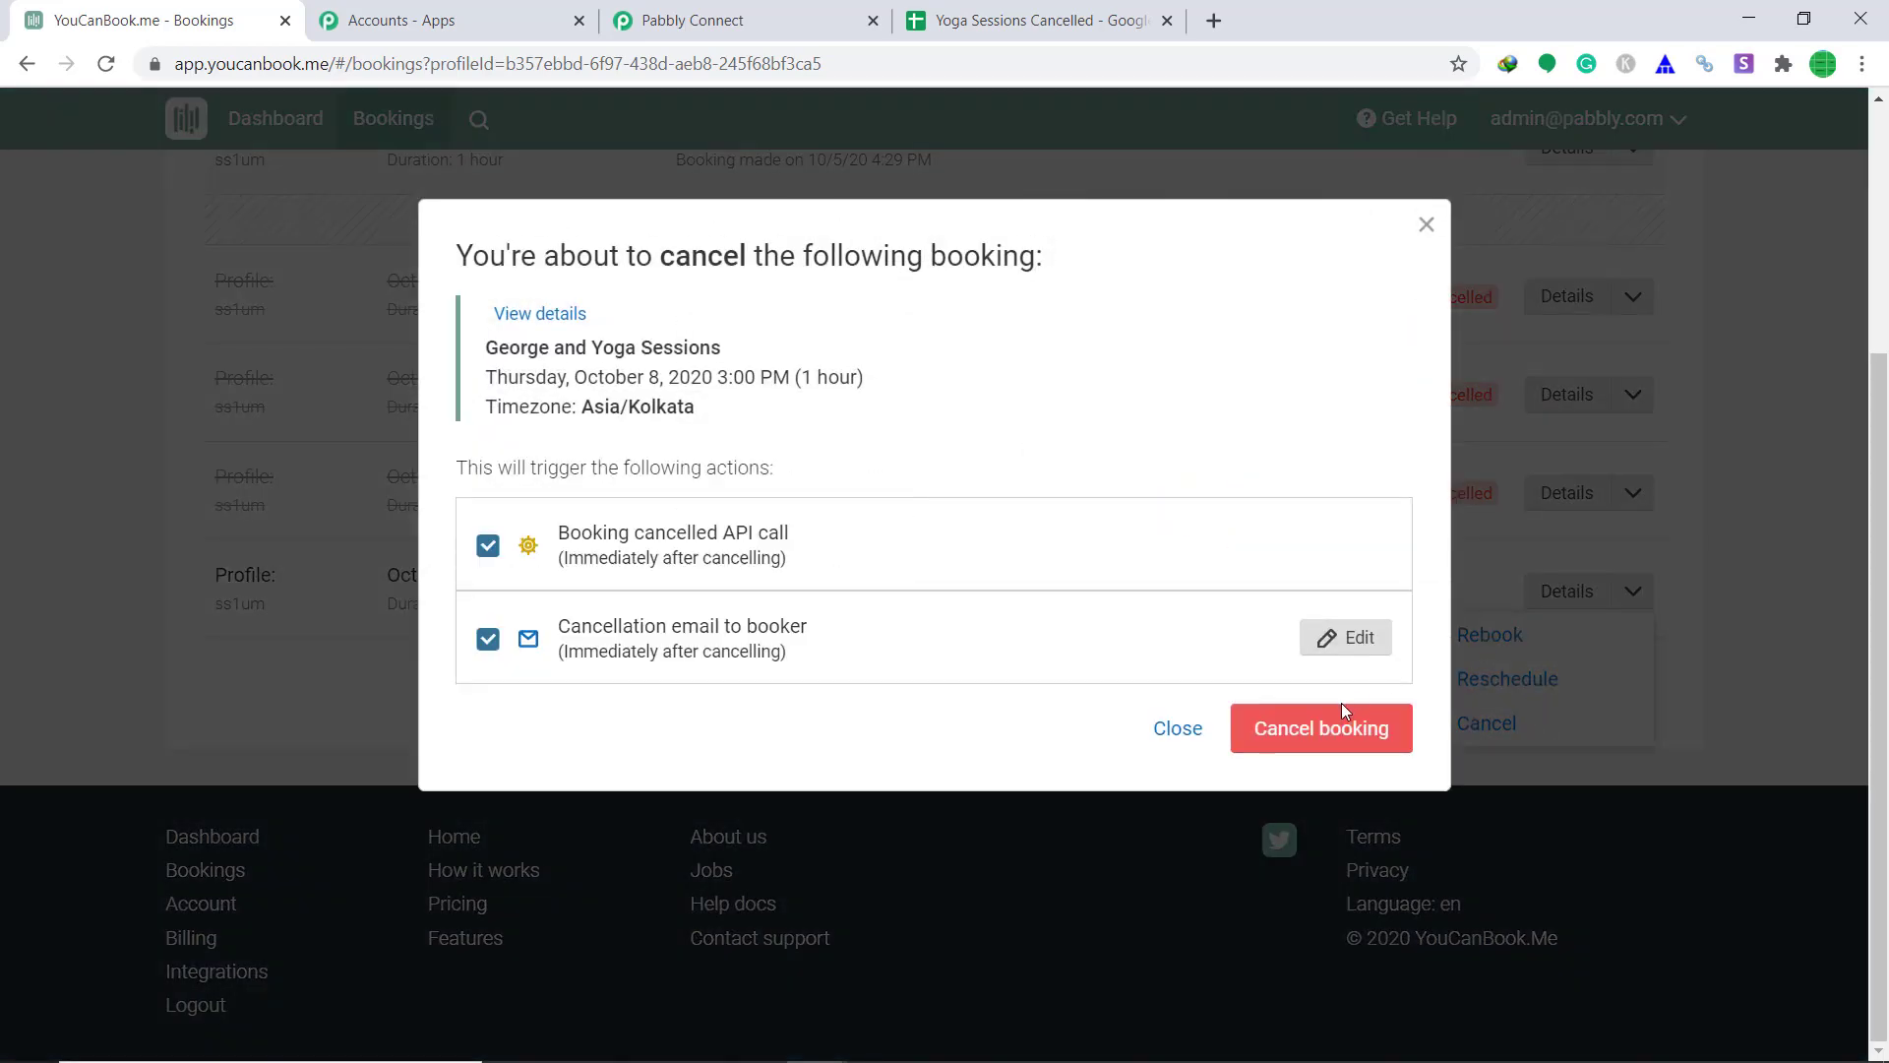
pyautogui.click(1338, 726)
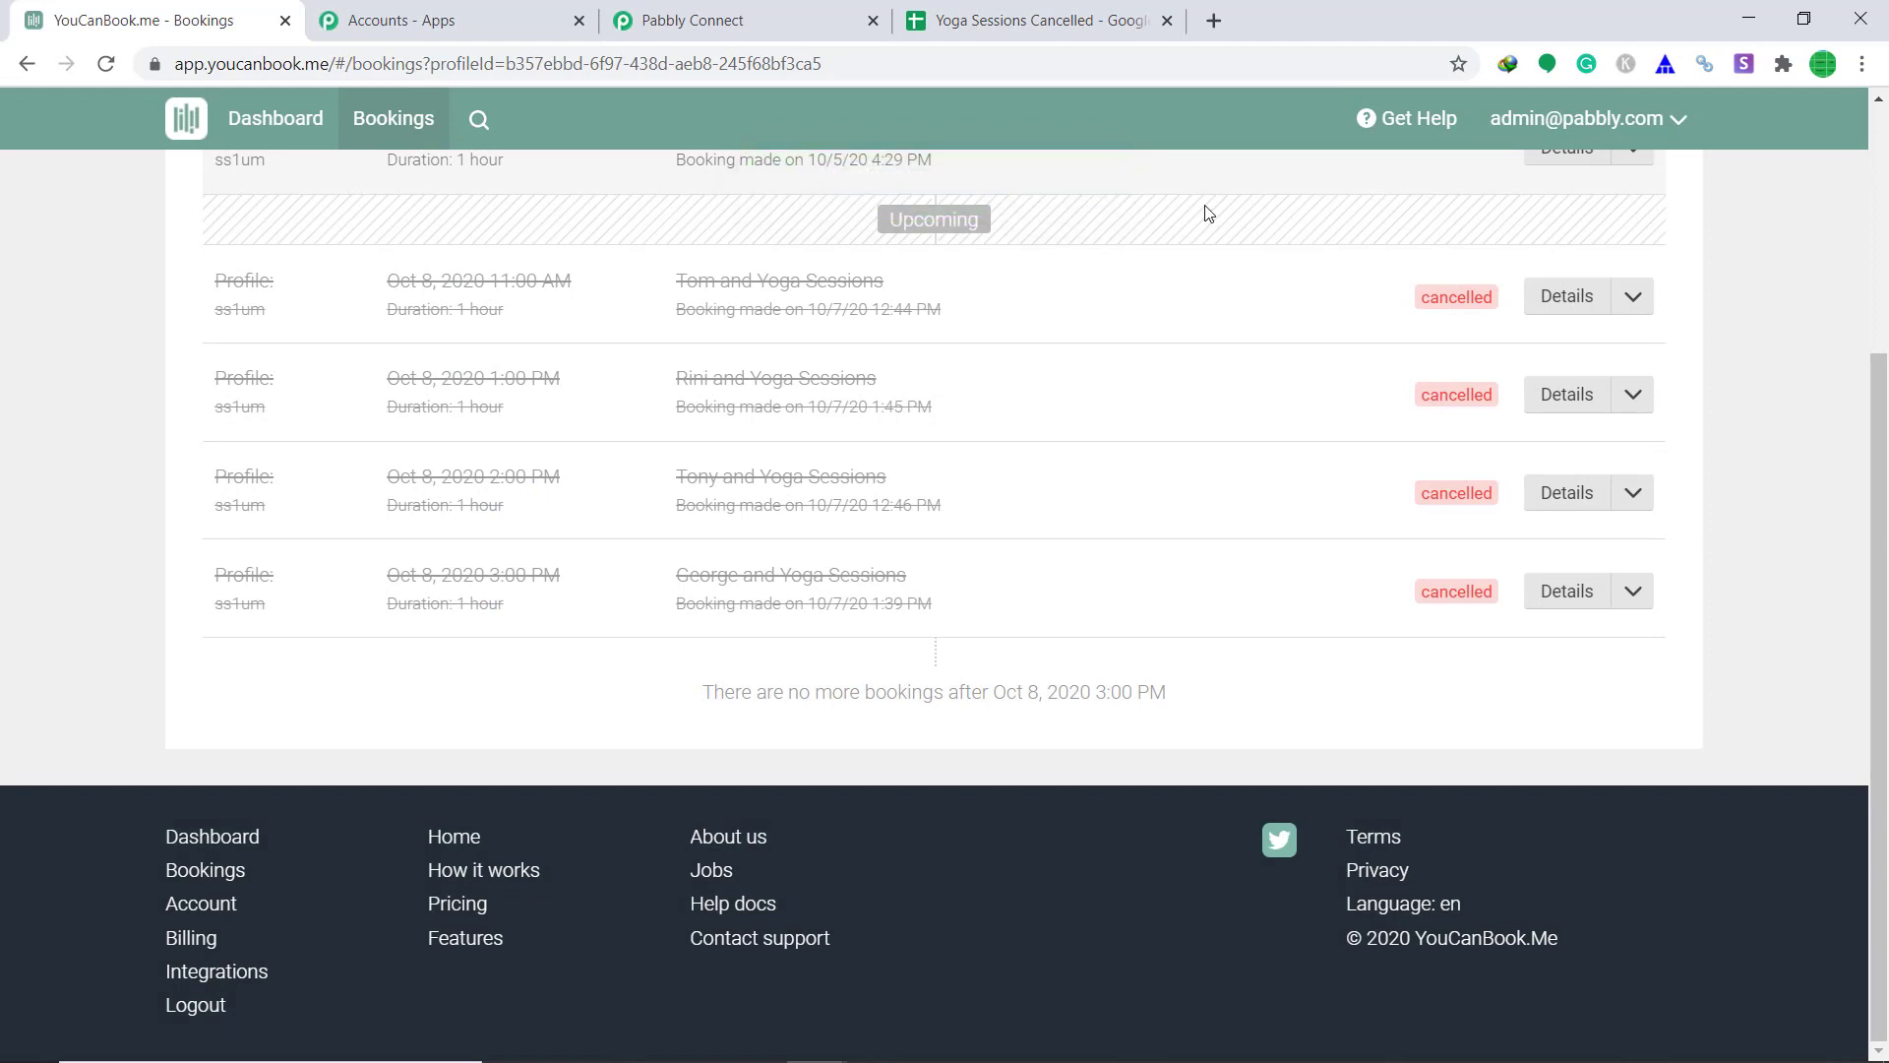
pyautogui.click(1005, 17)
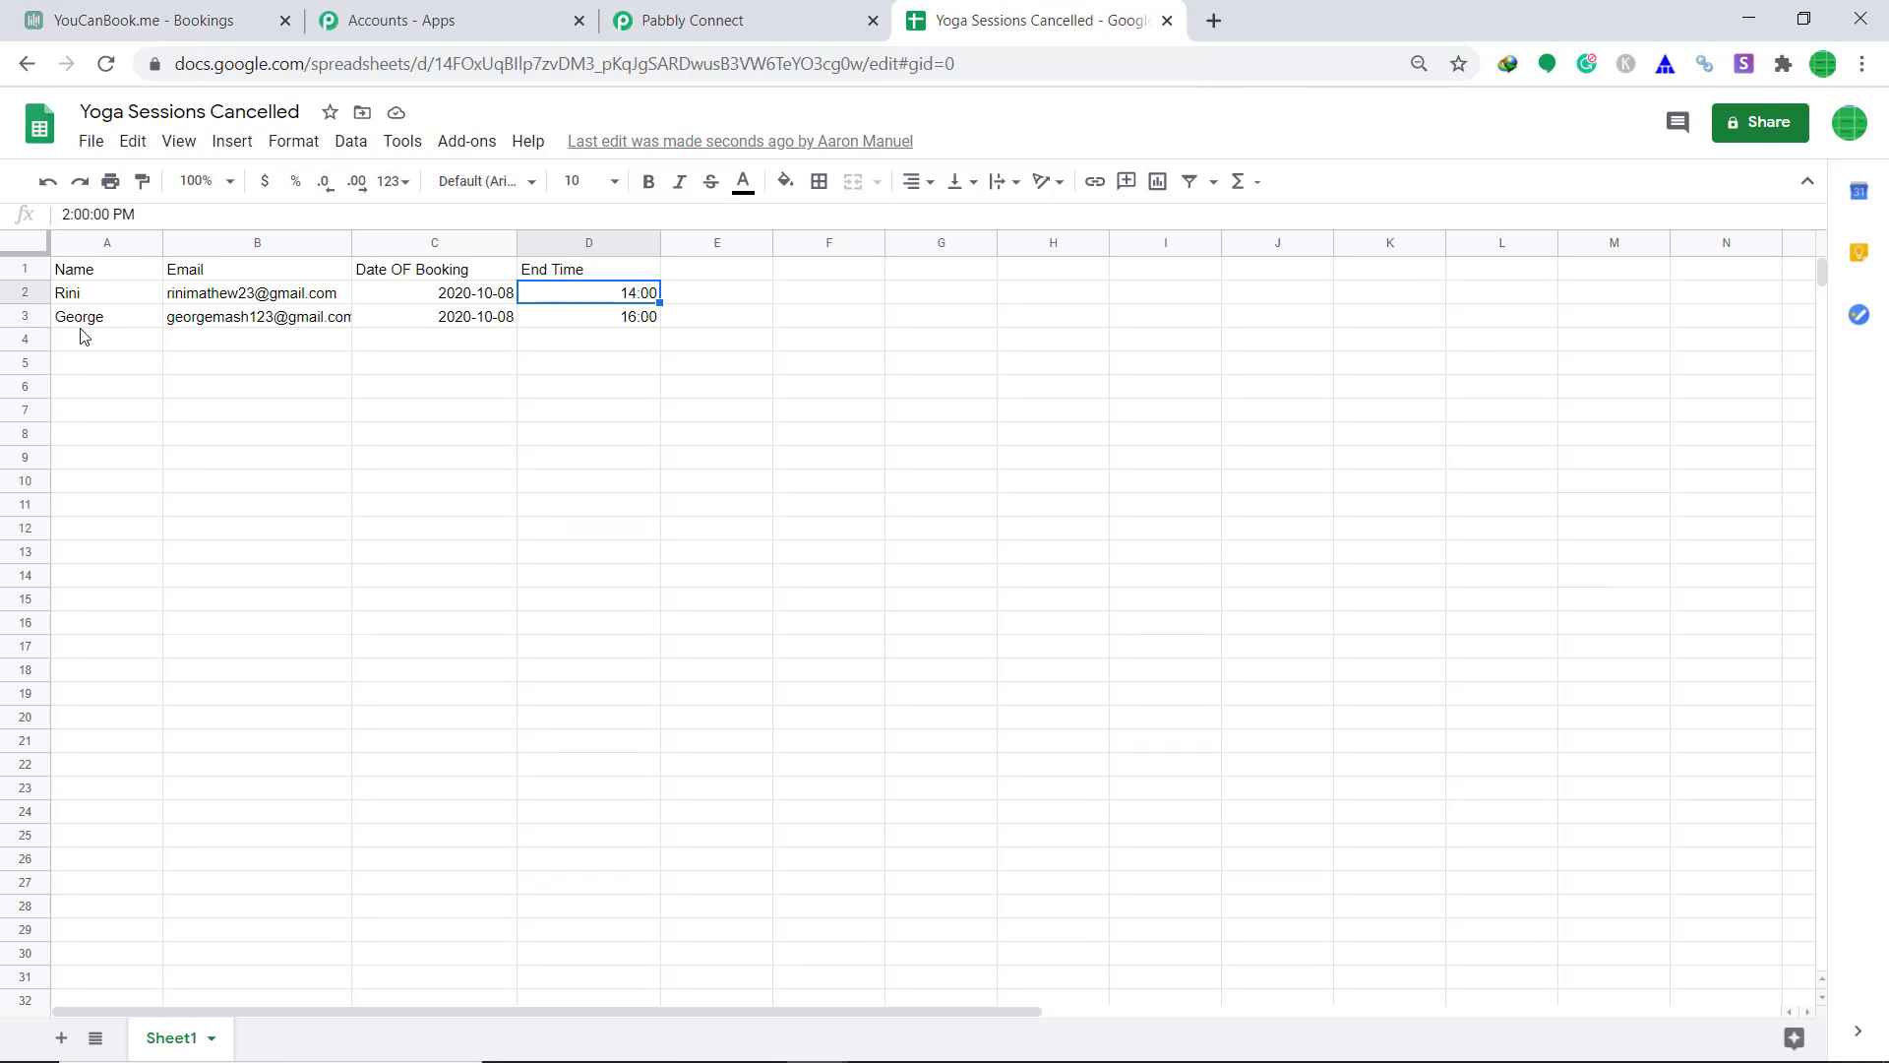